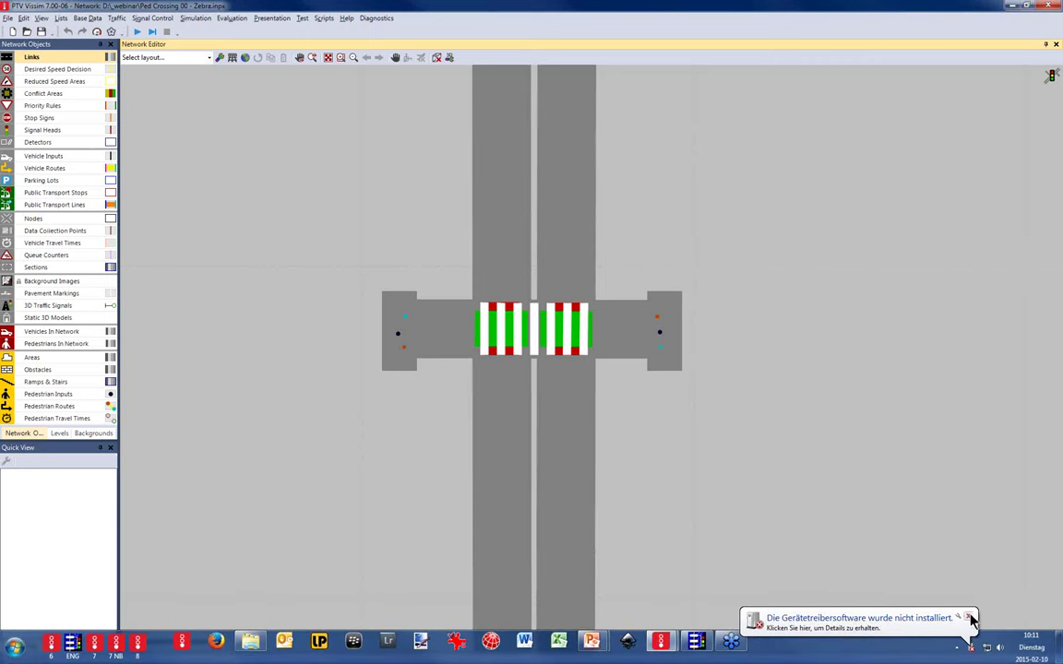
Dismiss the driver notification, run the zebra-crossing simulation briefly with F5, then stop it.
click(751, 613)
click(669, 440)
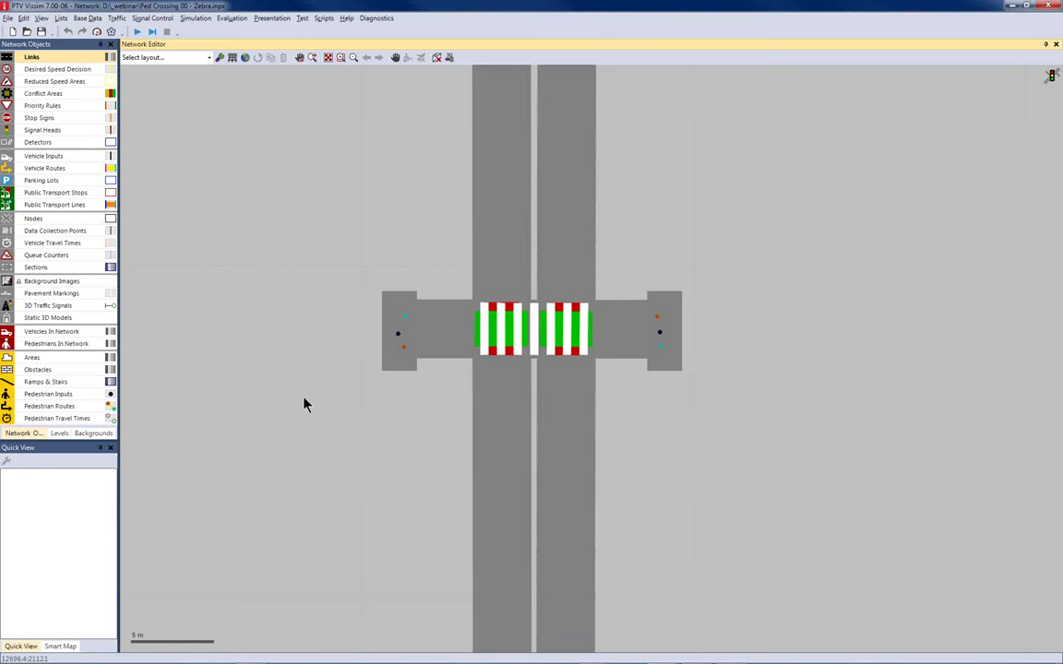
key(F5)
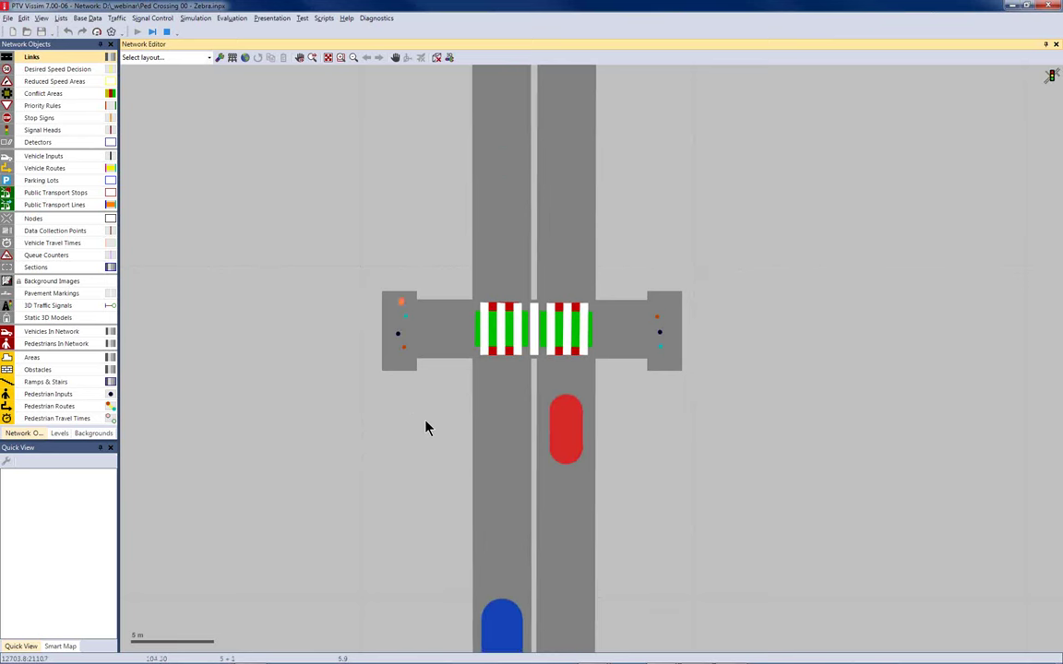
key(Escape)
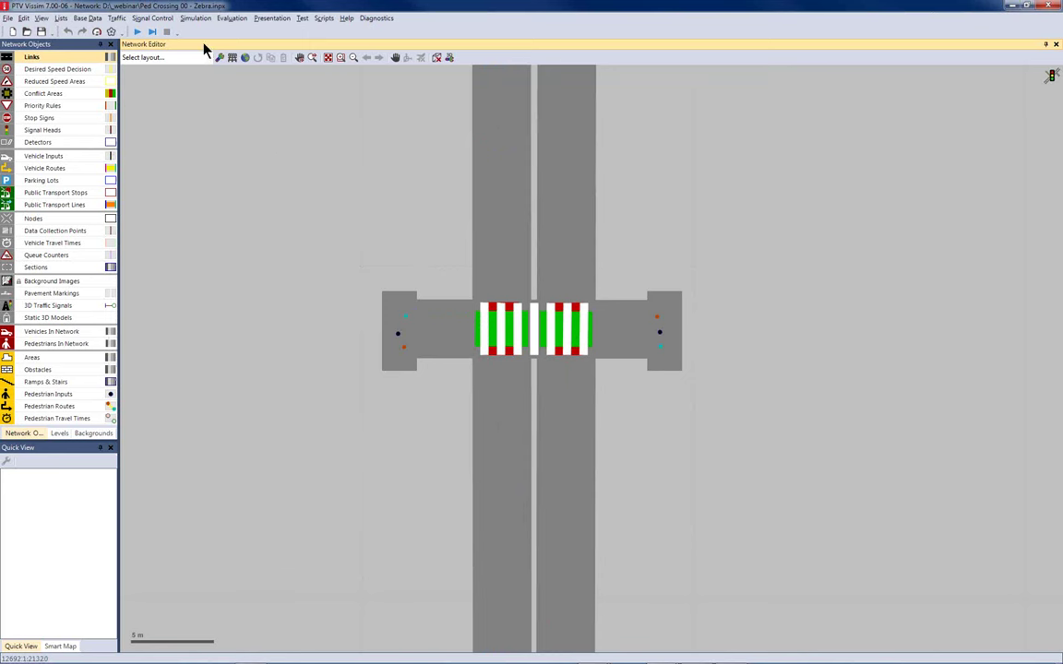
Add signal controller 1 as a Fixed time controller using vissig.config in the Signal Controllers list.
click(145, 18)
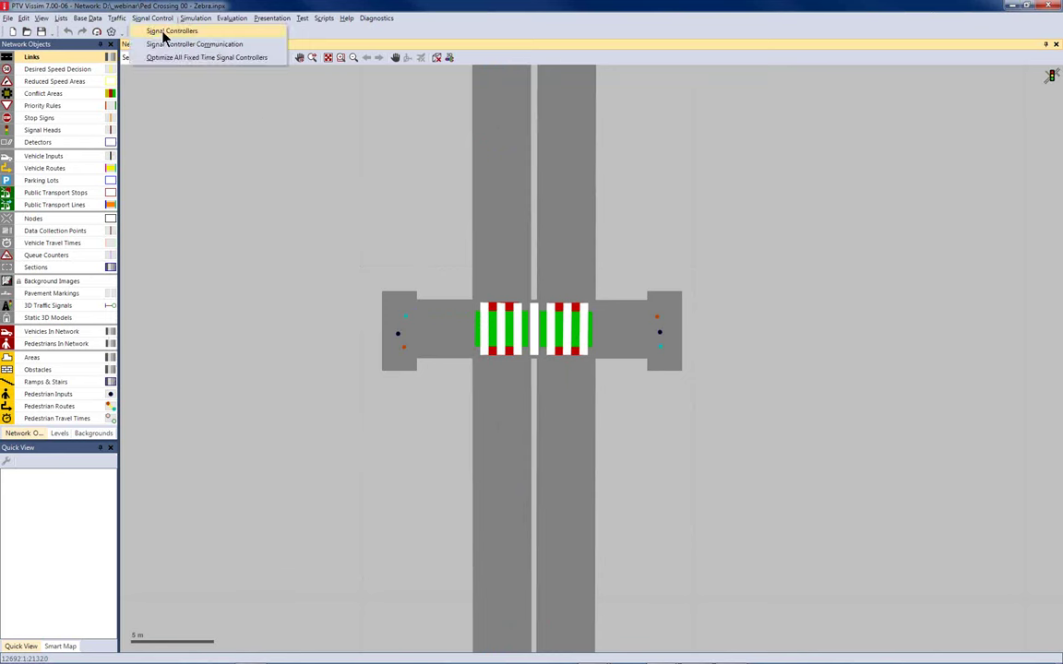
click(164, 32)
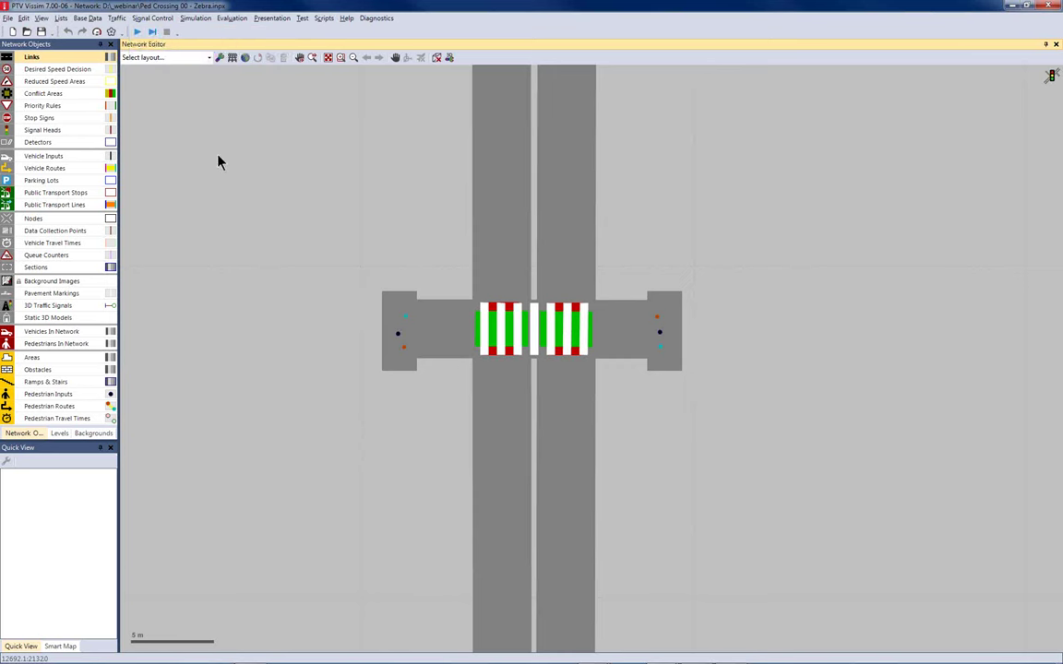
drag(297, 598, 297, 557)
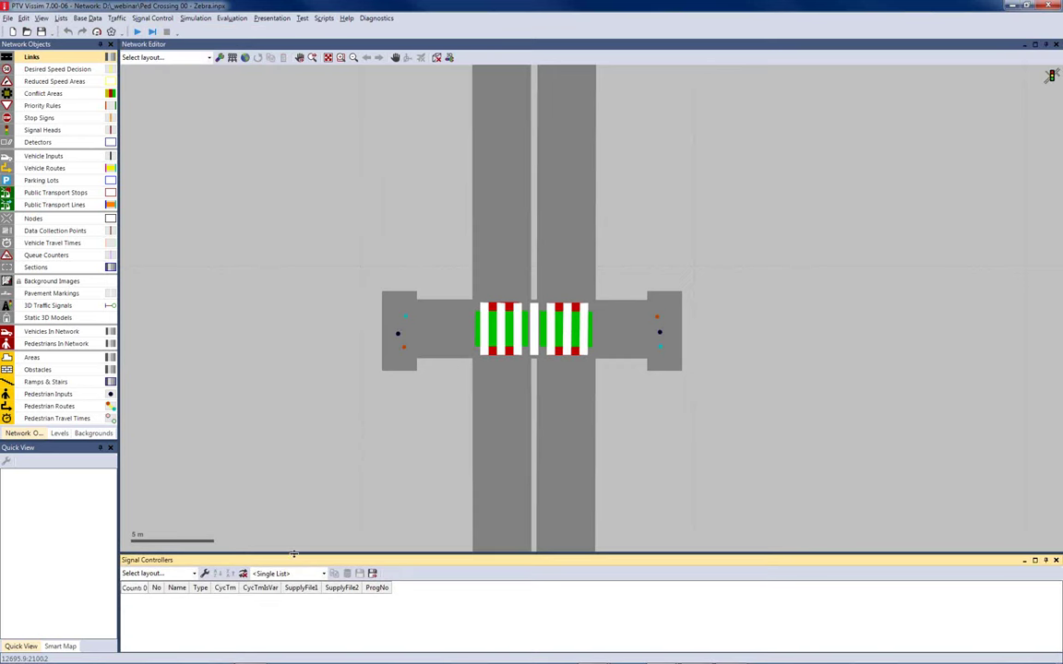
right_click(159, 610)
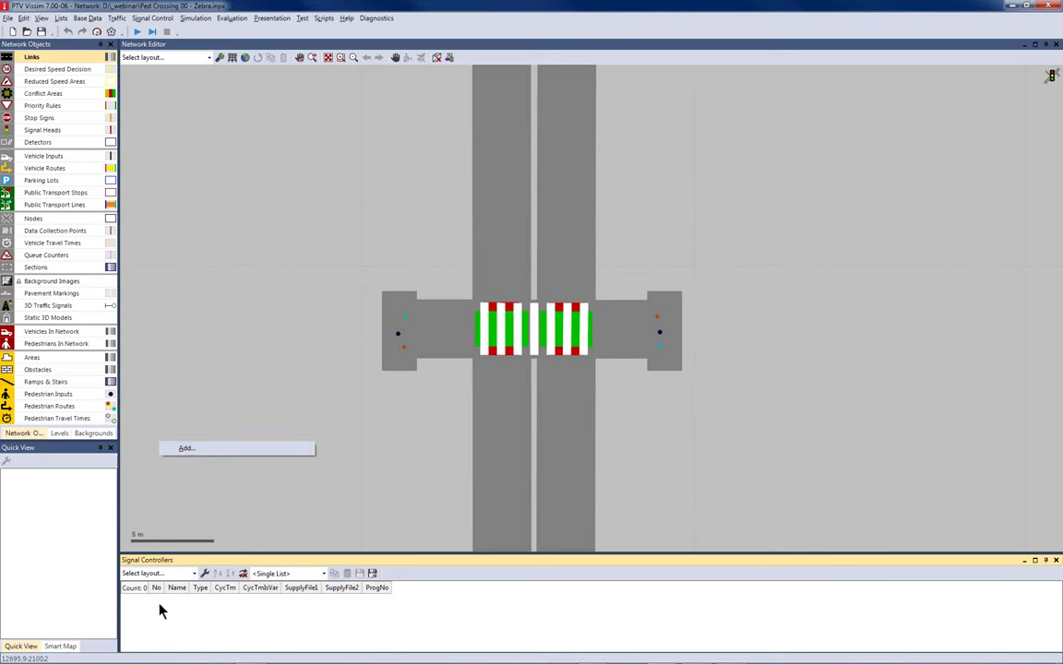
click(185, 450)
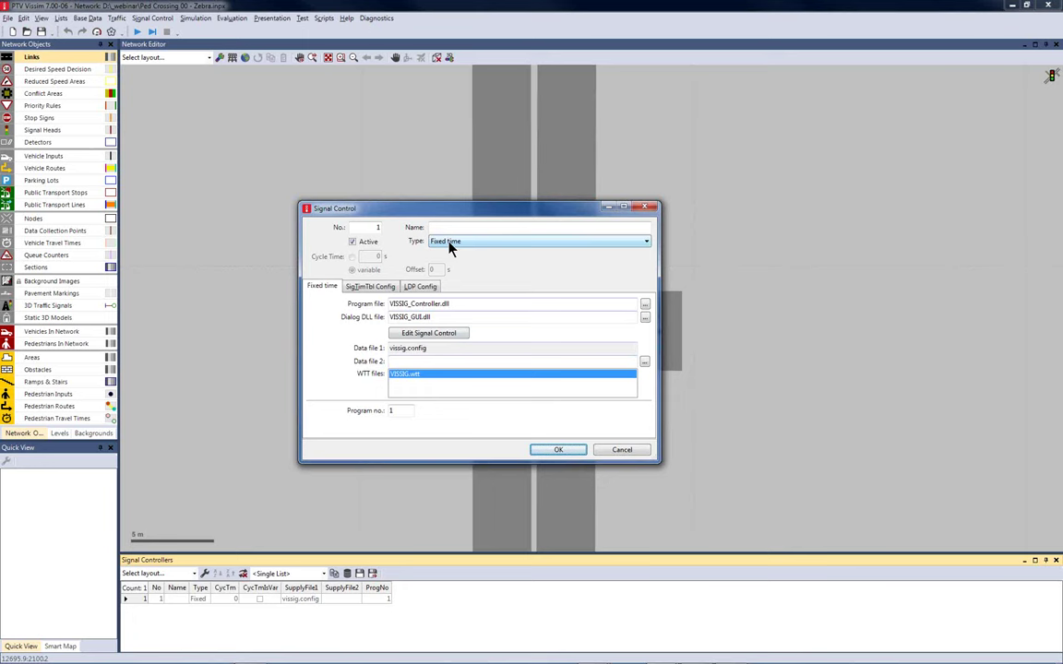
Open the VISSIG editor for SC 1 (Zebra1.sig) and move its window aside.
click(422, 336)
drag(389, 166, 508, 124)
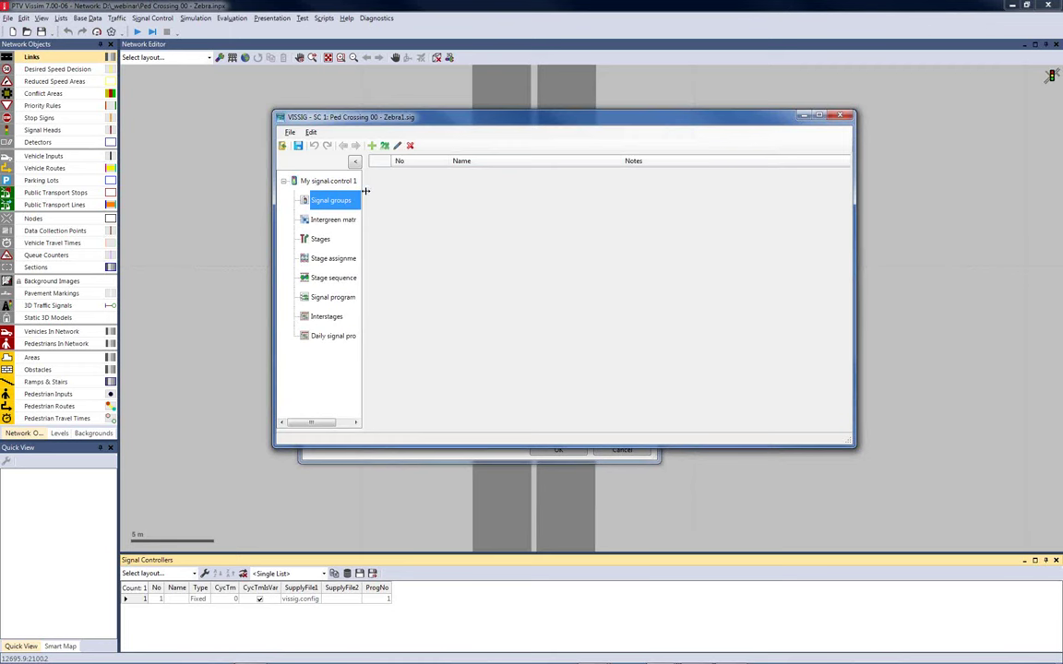
Create Signal group 1 and Signal group 2, then display Signal group 1's details.
drag(362, 189, 383, 189)
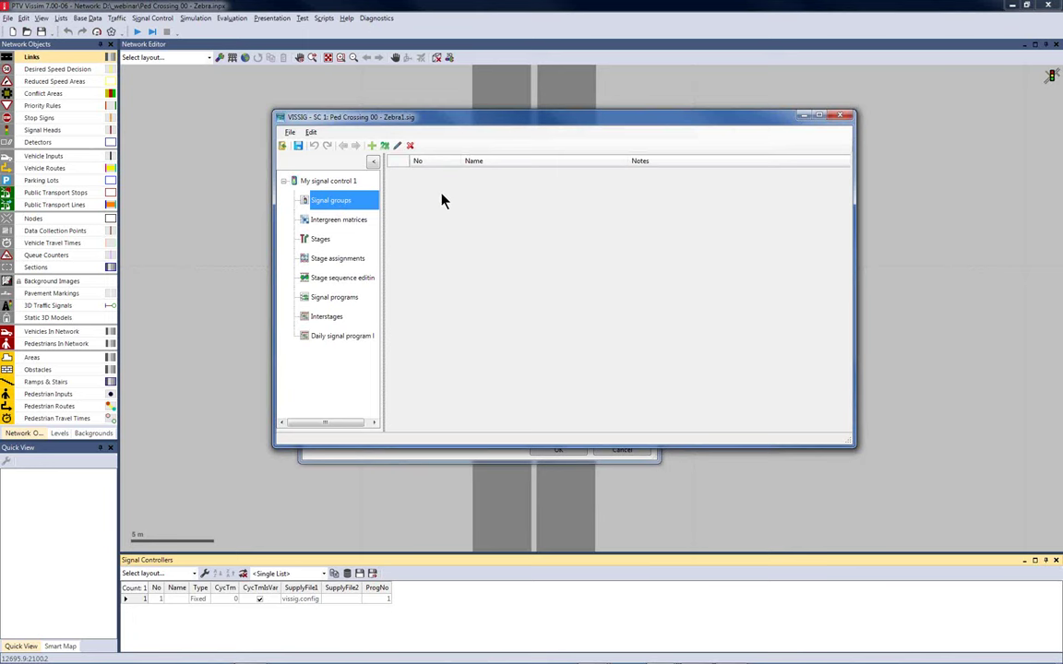
click(373, 145)
click(373, 146)
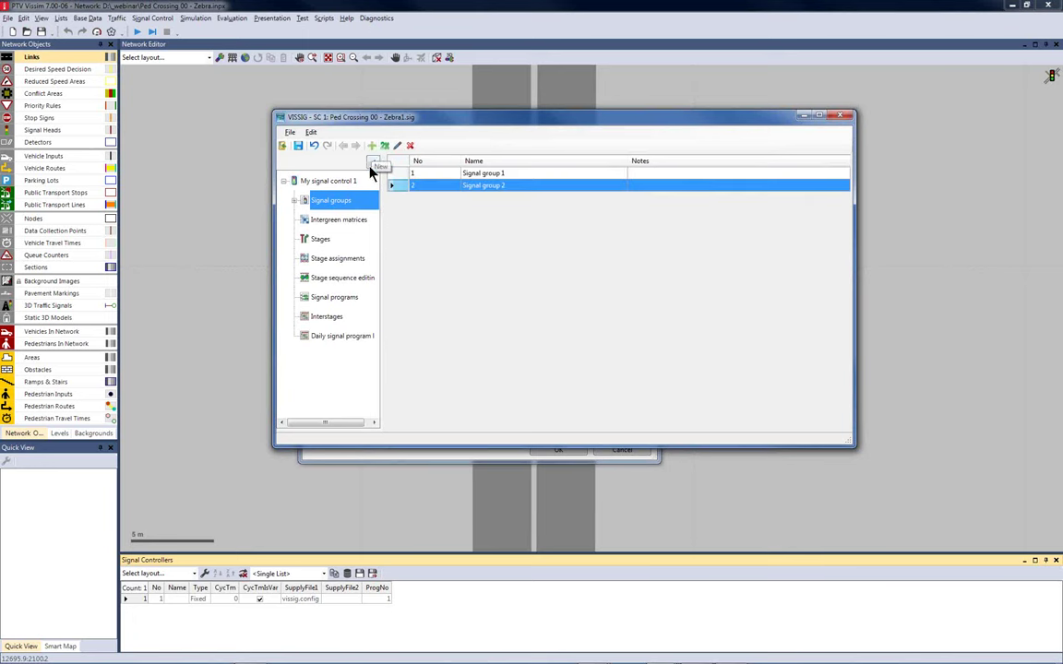
click(295, 202)
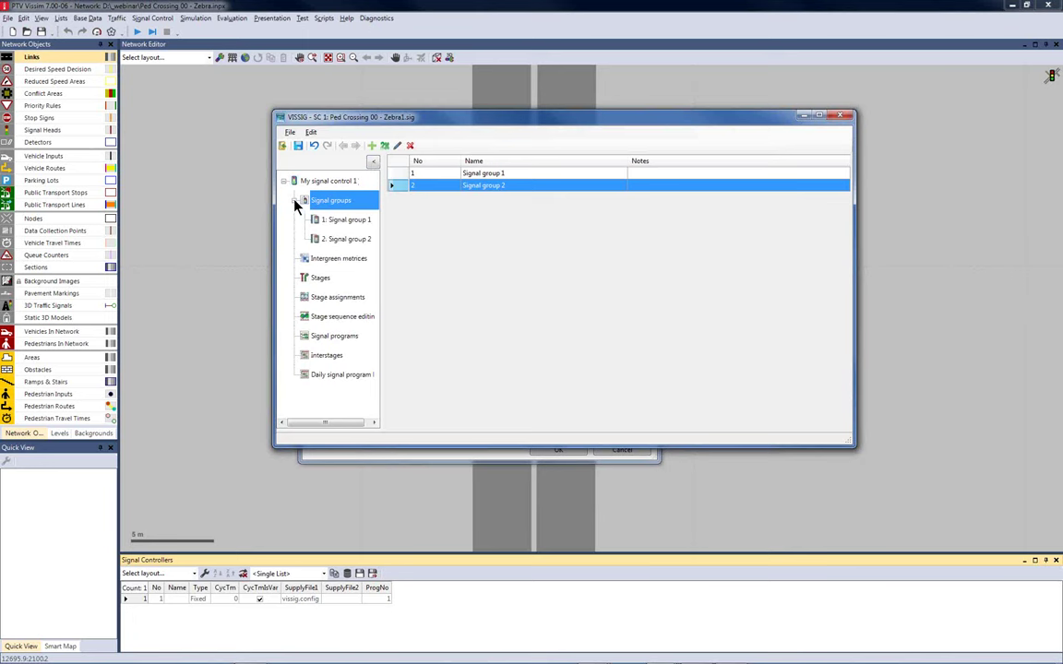
click(336, 221)
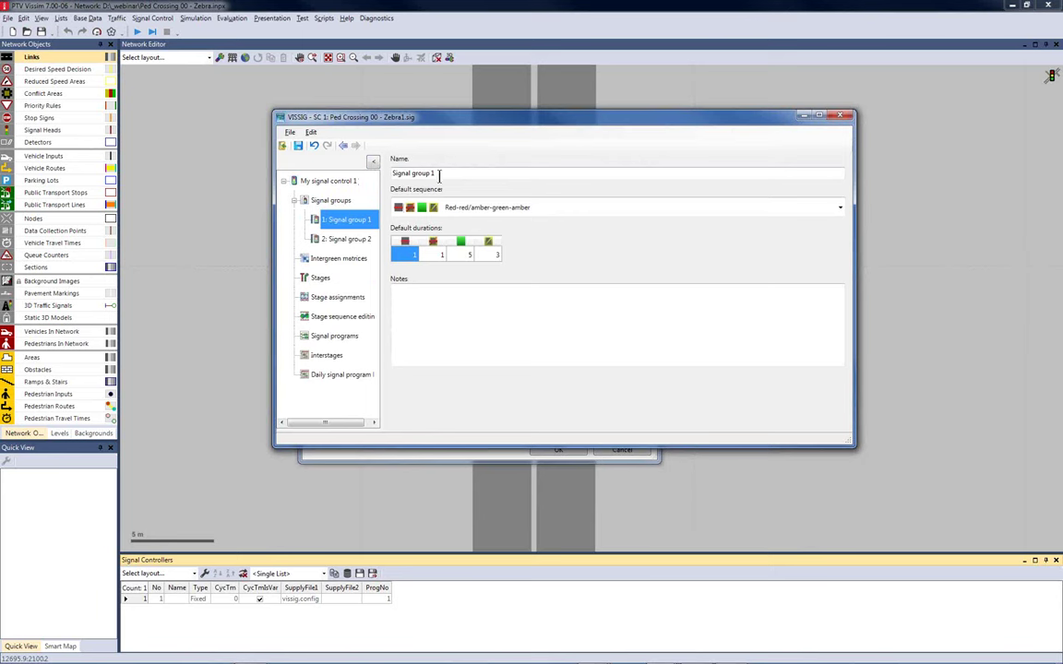
Rename Signal group 1 to A and give it a green duration of 7.
drag(439, 174, 351, 170)
text(A)
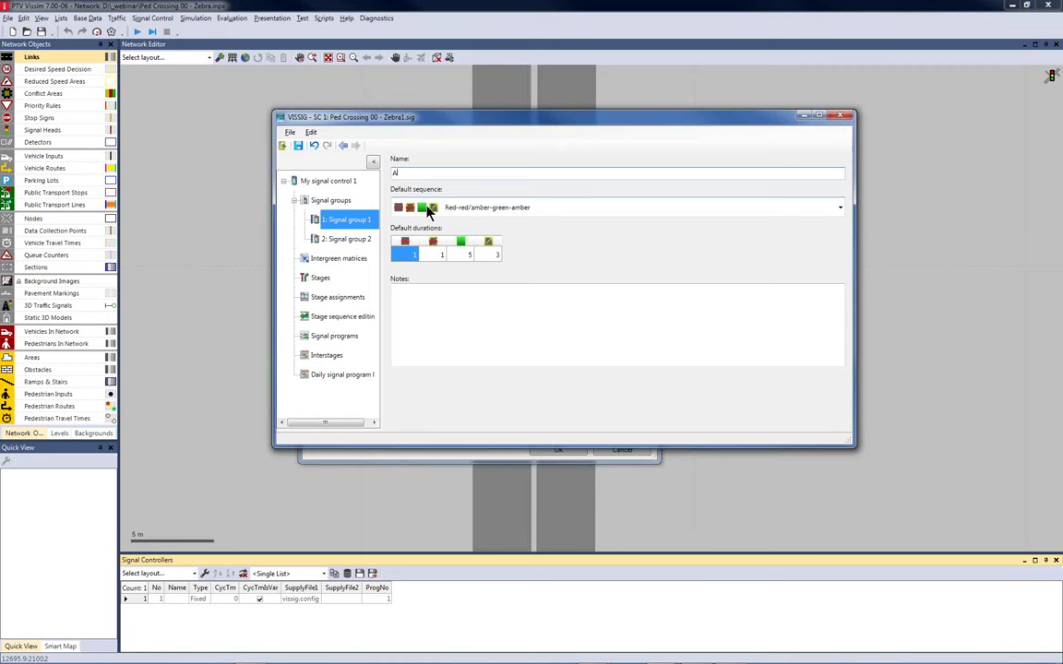
click(463, 257)
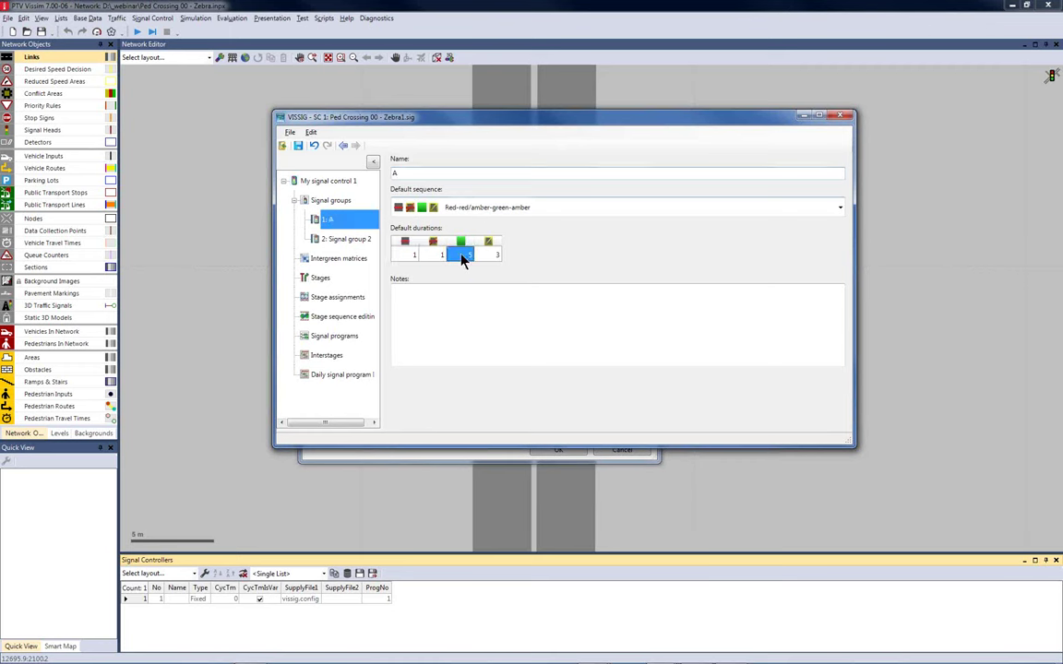
text(7)
Rename Signal group 2 to B with a Red-green sequence and green duration 6.
click(335, 240)
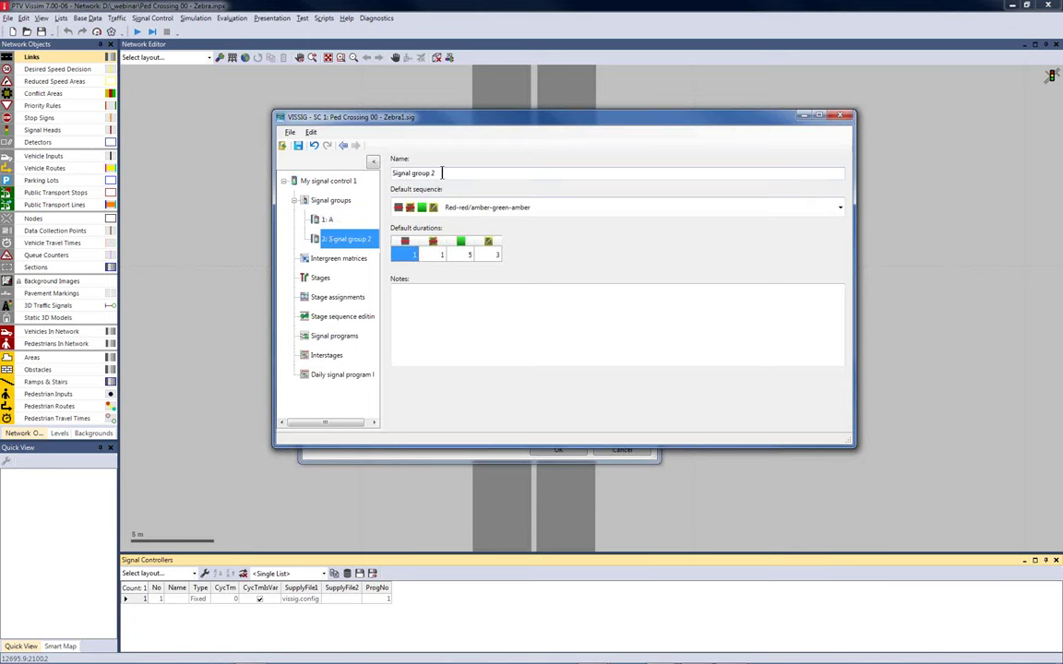
drag(394, 174, 448, 173)
text(B)
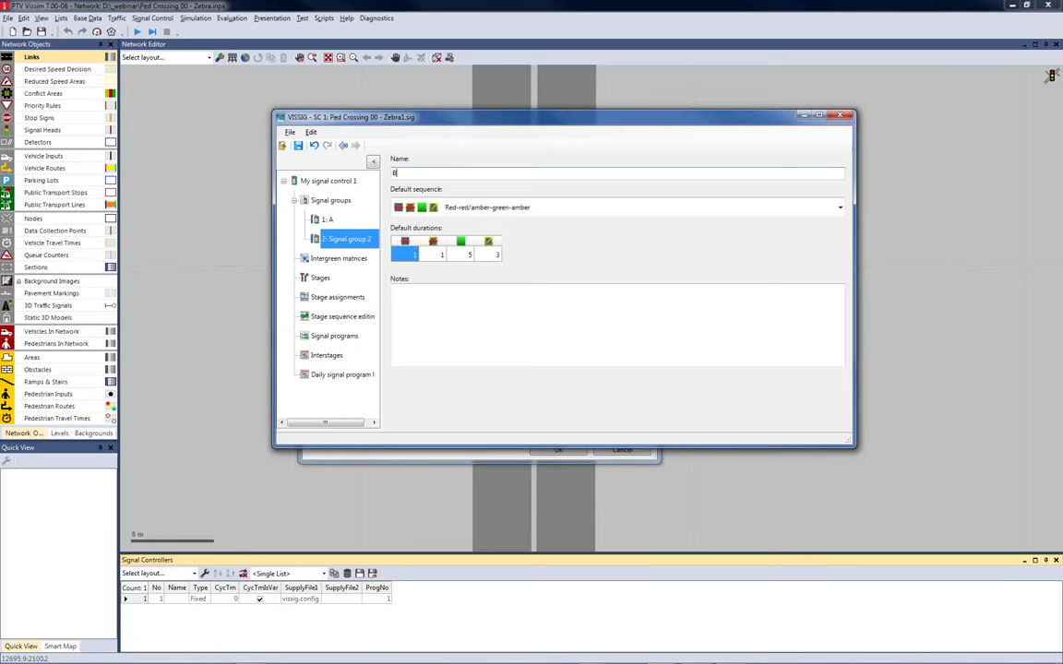
click(441, 209)
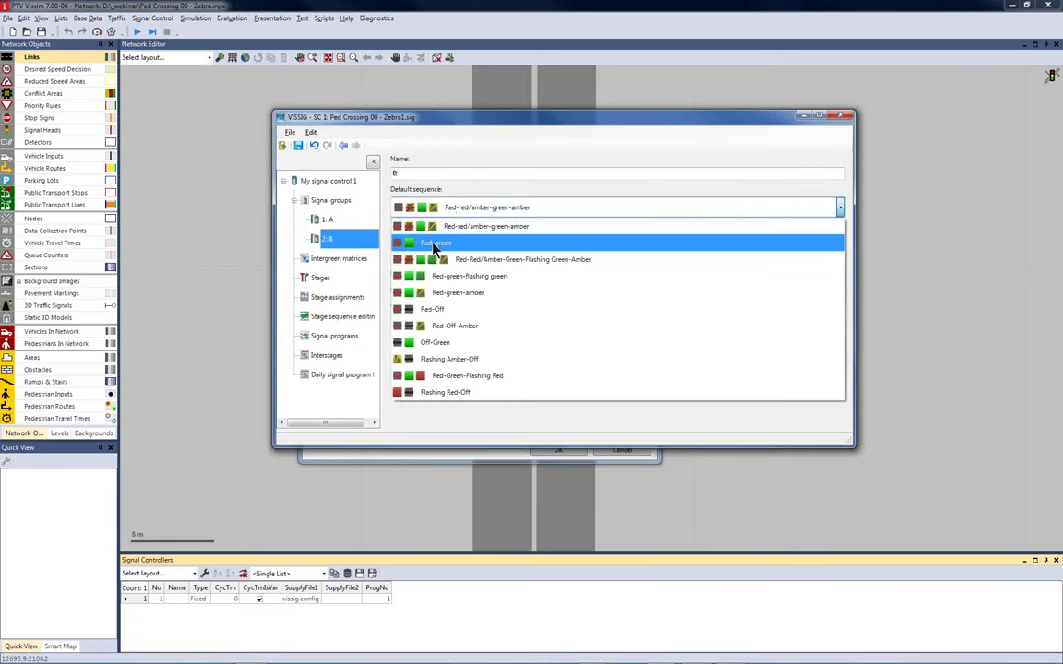
click(434, 244)
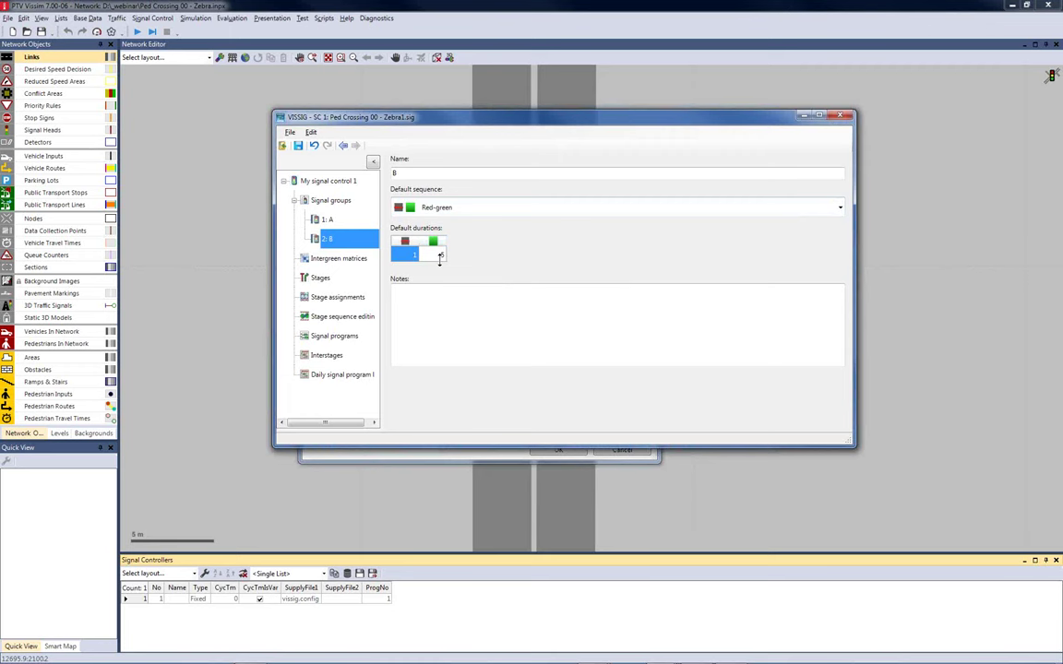
click(438, 256)
text(6)
click(322, 261)
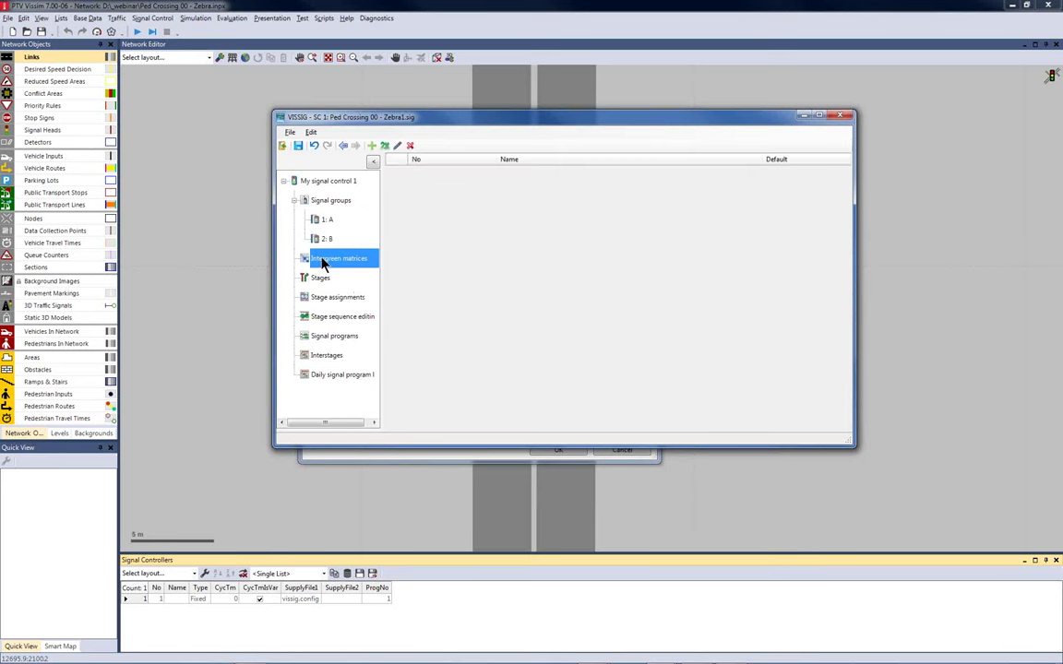
Create Intergreen matrix 1 with 8 for B against A and 5 for A against B.
click(372, 147)
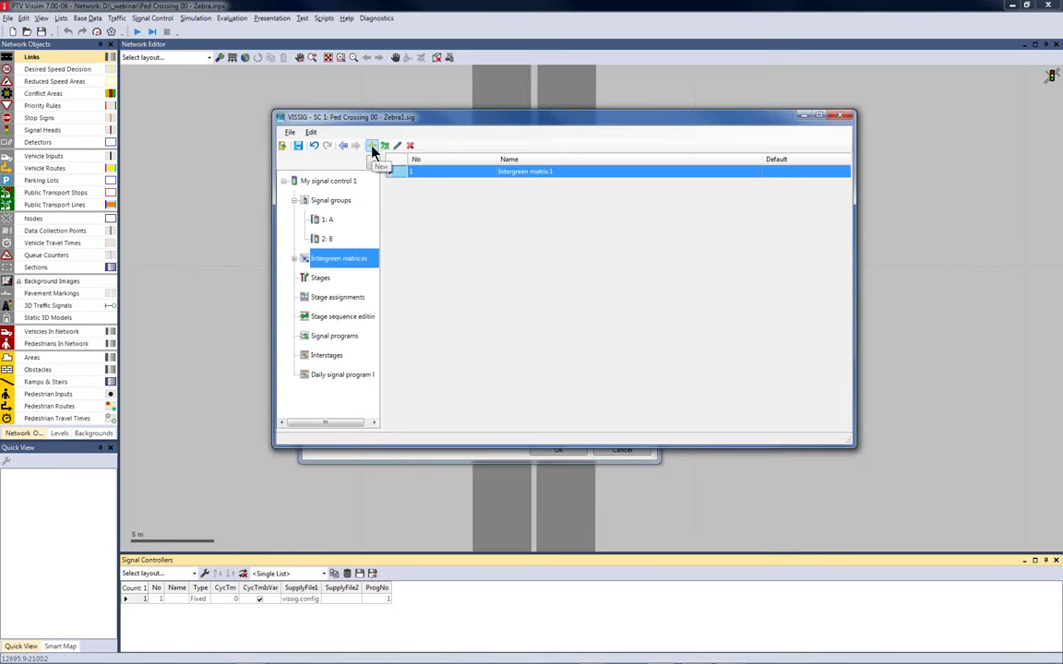
click(294, 258)
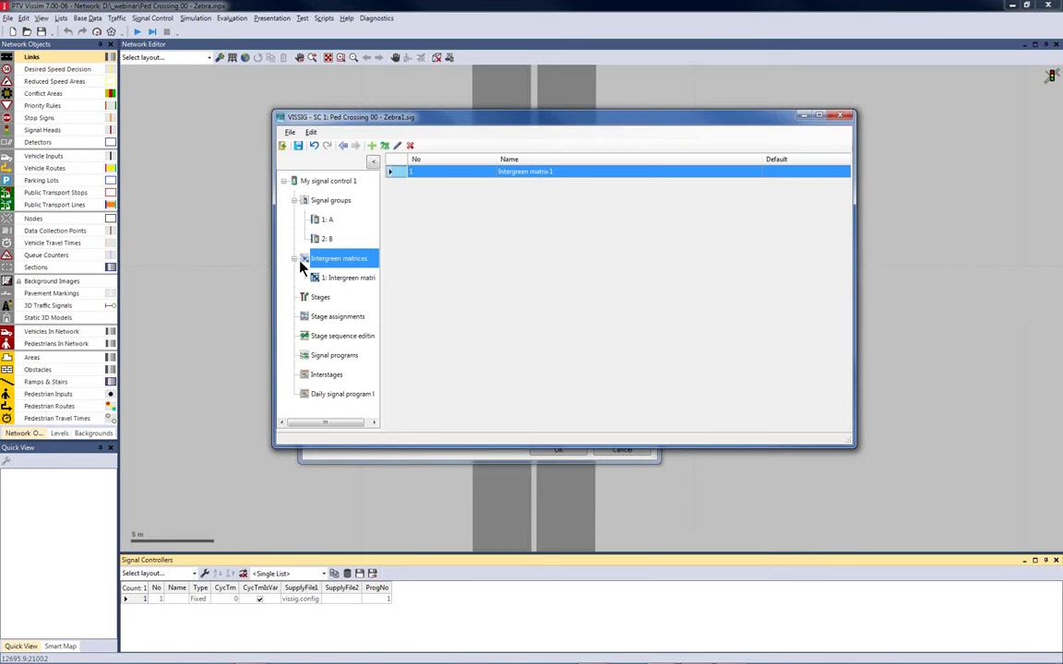
click(351, 279)
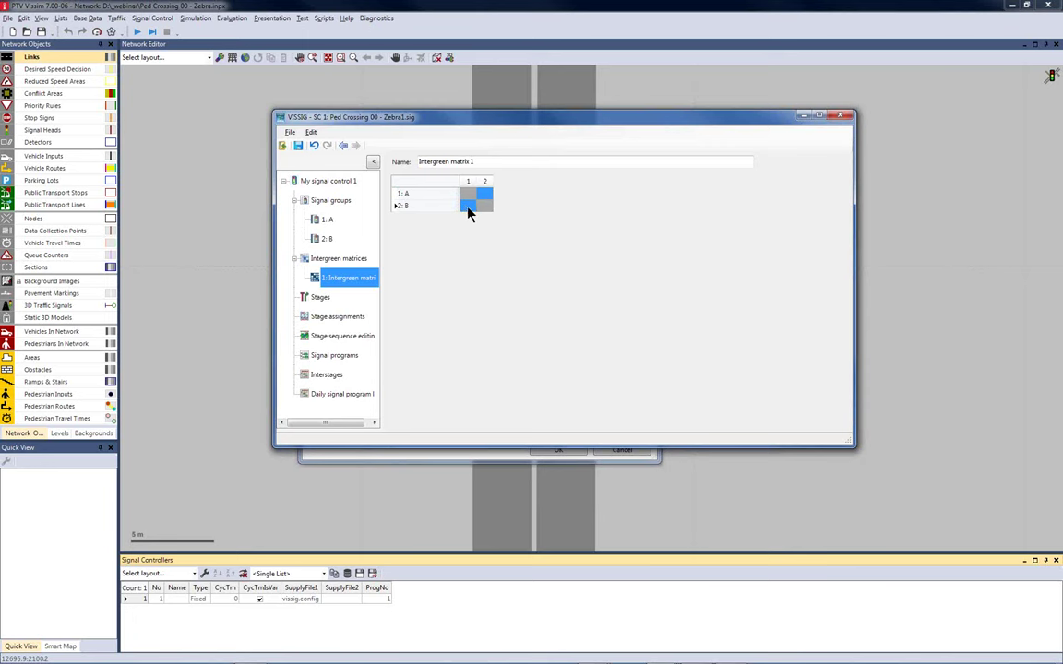
text(8)
key(Return)
text(5)
key(Return)
click(319, 298)
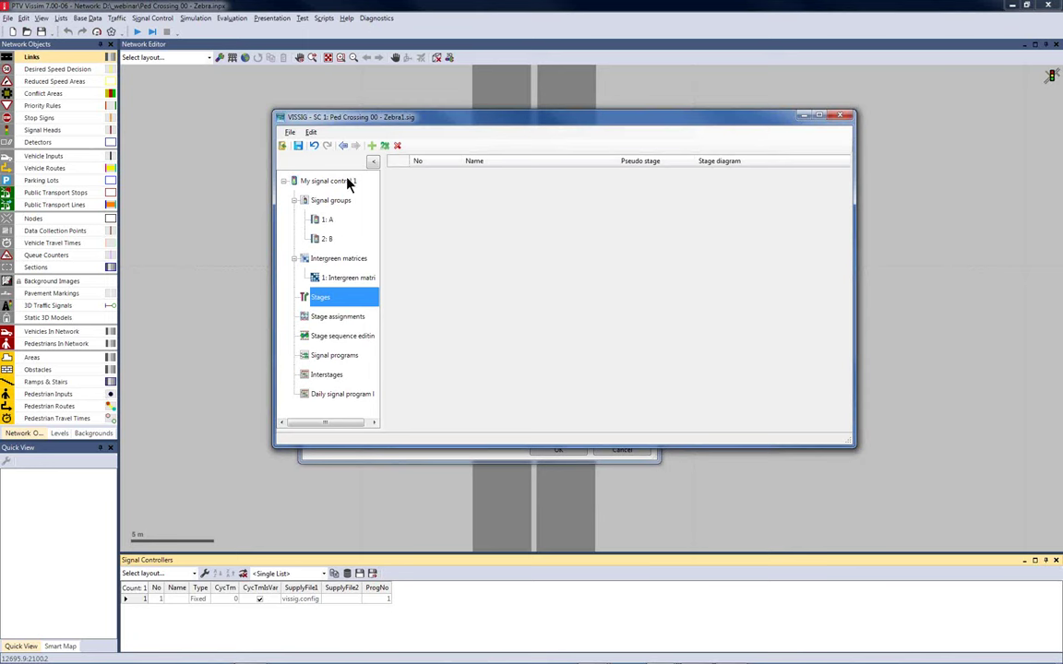
Add Stage 1 and Stage 2 to the signal program.
click(372, 146)
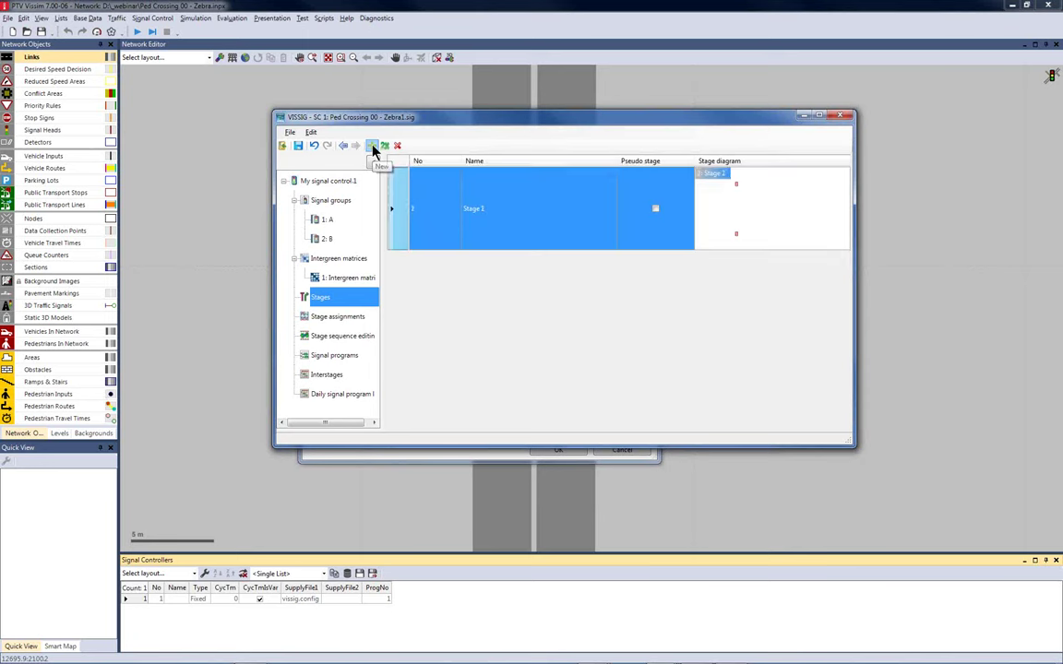
click(371, 145)
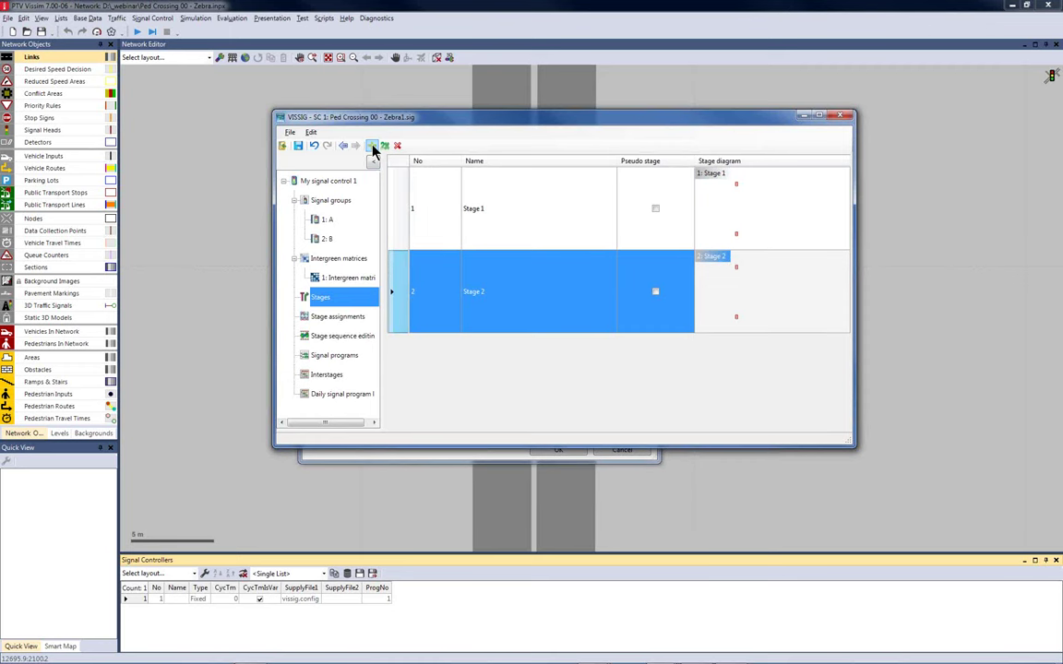
click(321, 318)
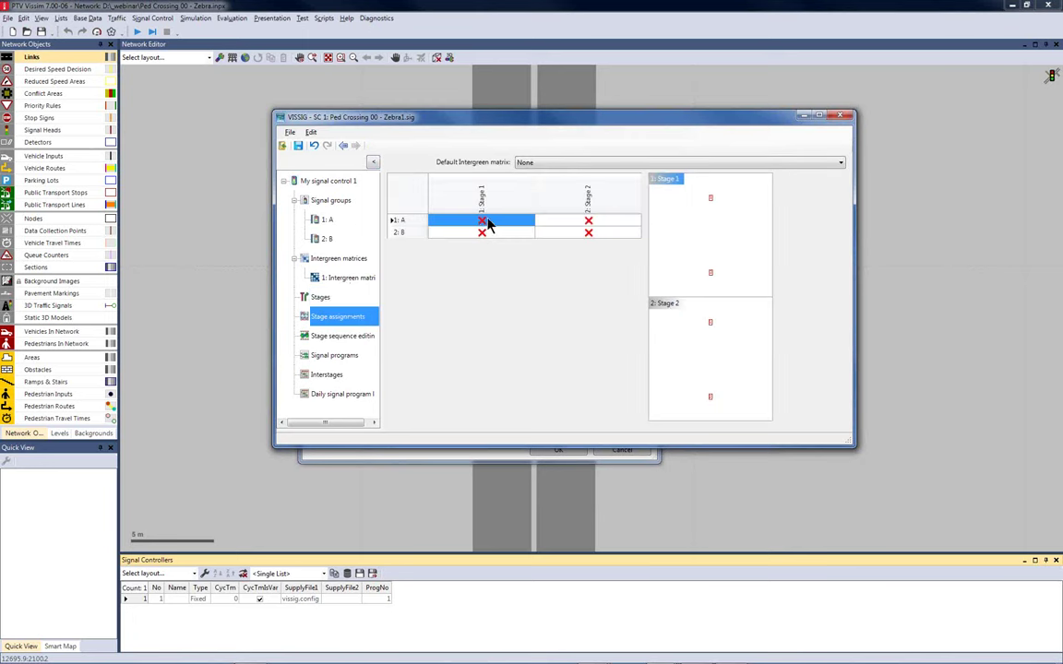
Assign A to Stage 1 and B to Stage 2, with Intergreen matrix 1 as default.
click(481, 226)
click(588, 234)
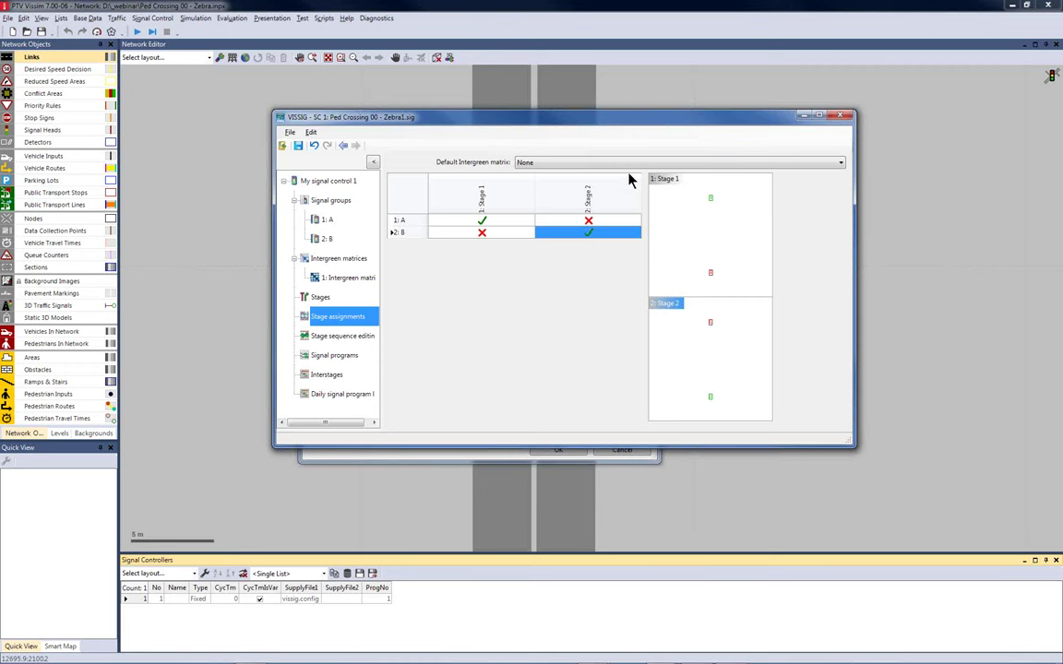
click(536, 165)
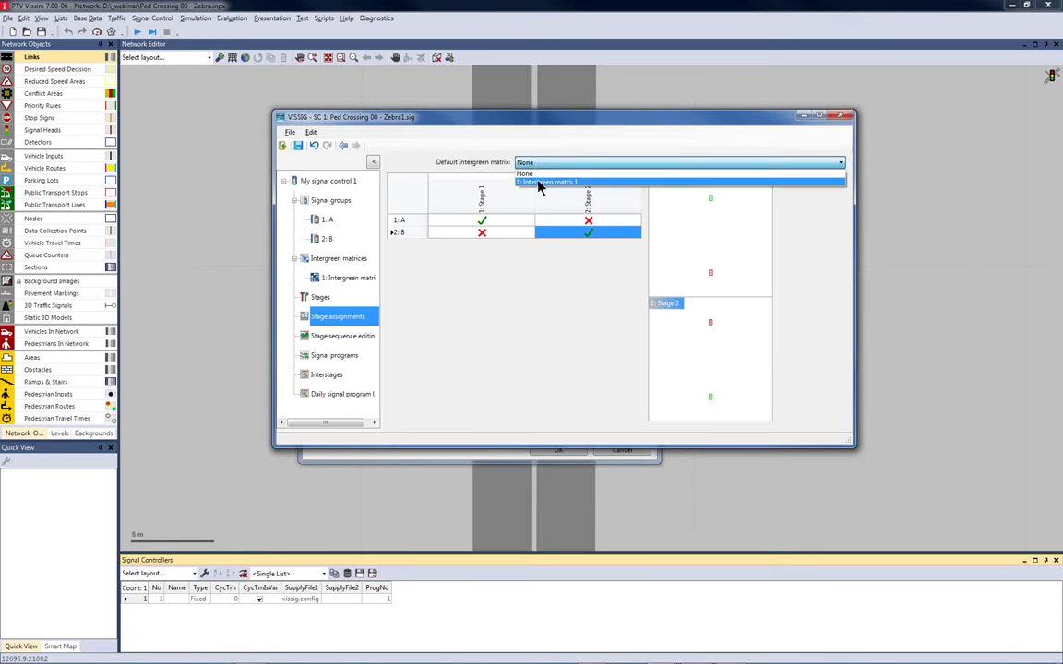
click(541, 182)
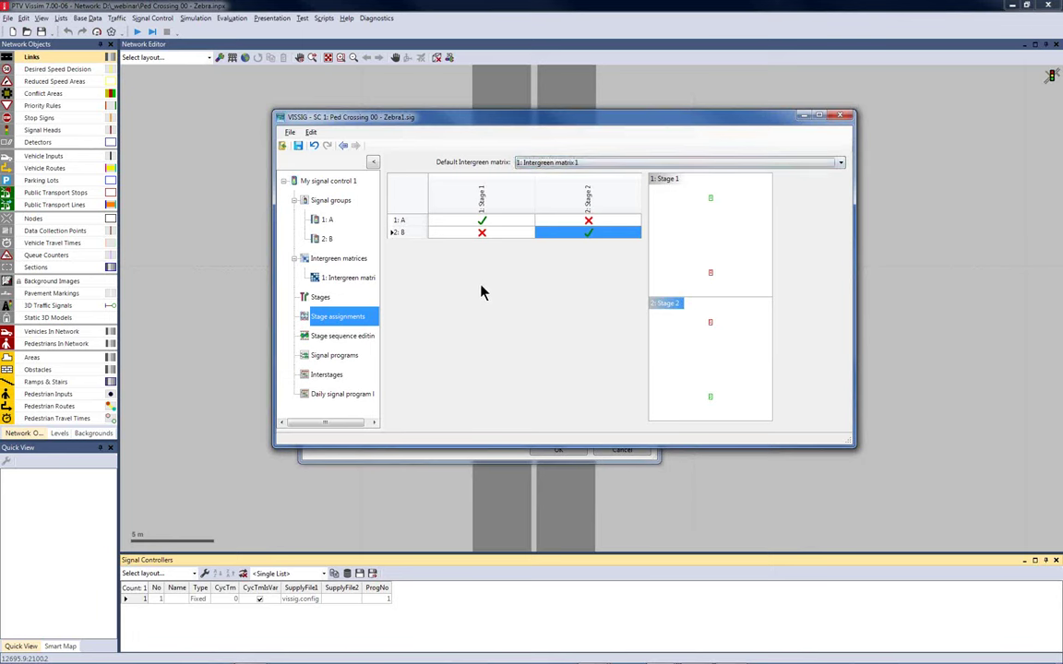
click(332, 338)
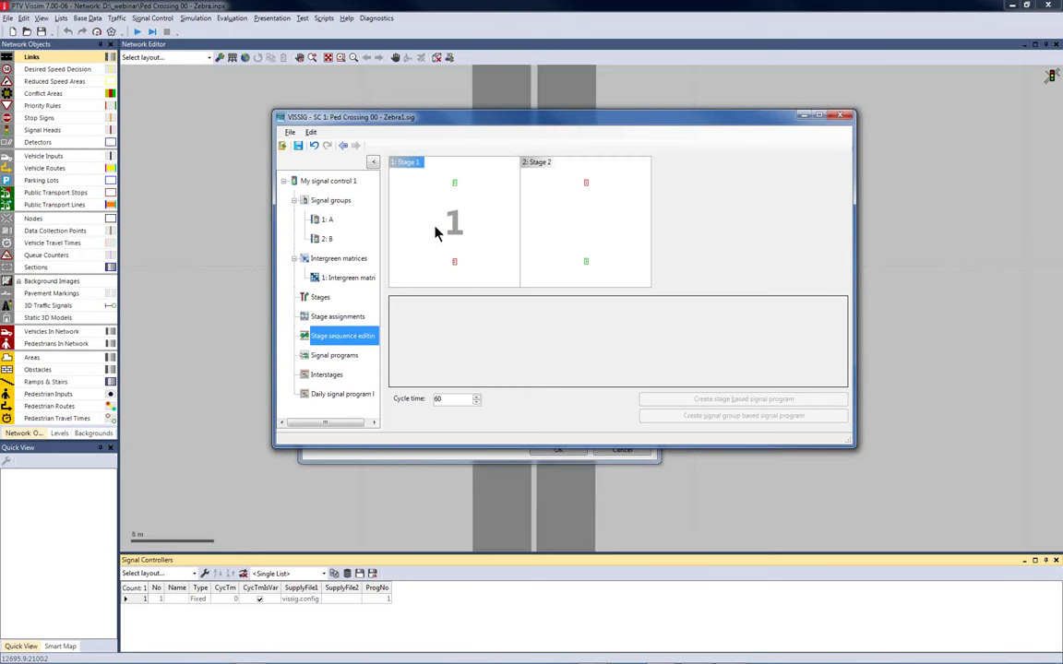
Sequence Stage 1 then Stage 2 and create all interstages between them.
drag(438, 233, 400, 311)
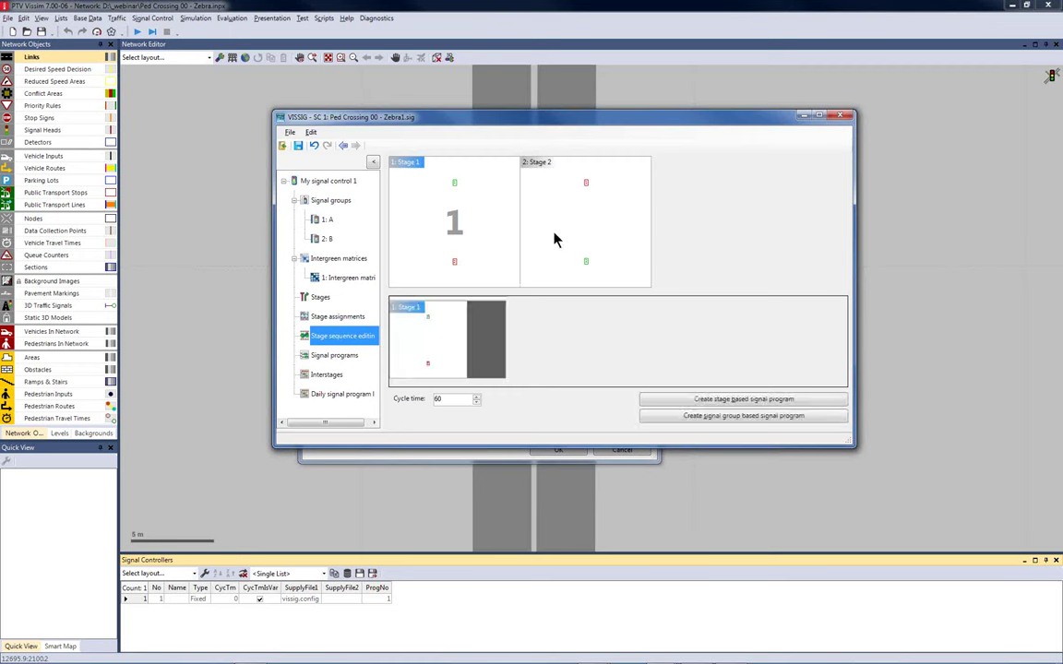
drag(565, 230, 573, 344)
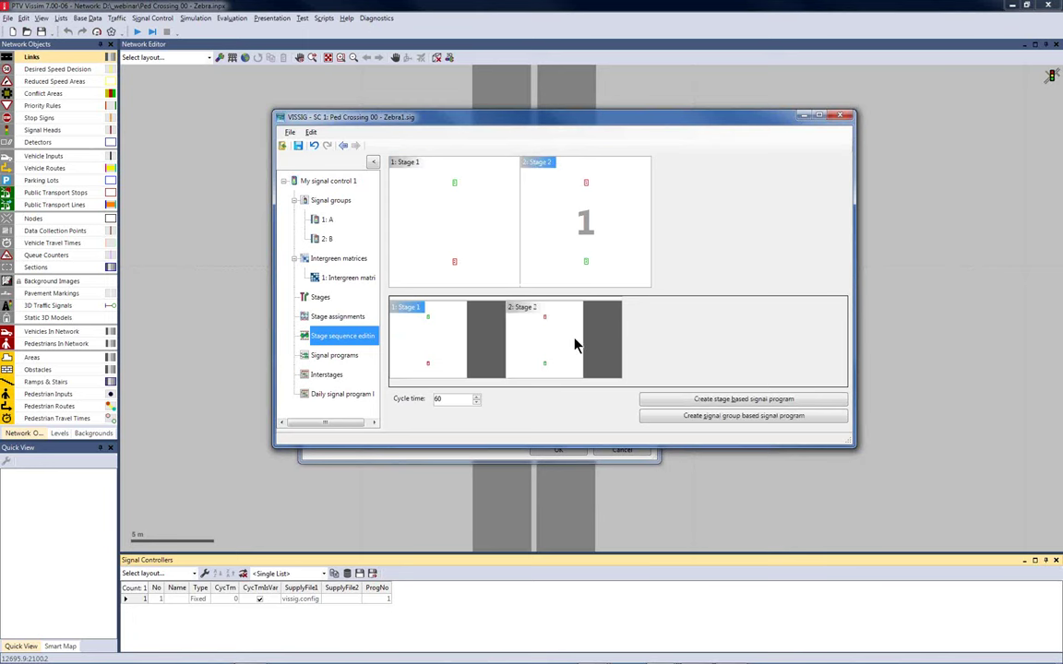
right_click(471, 211)
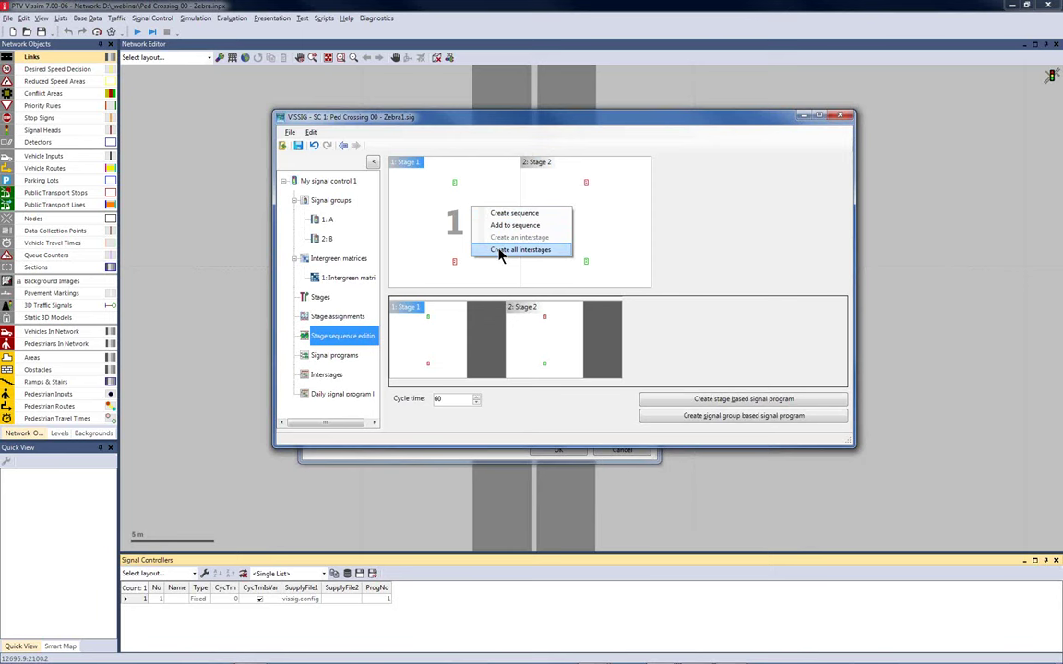
click(499, 250)
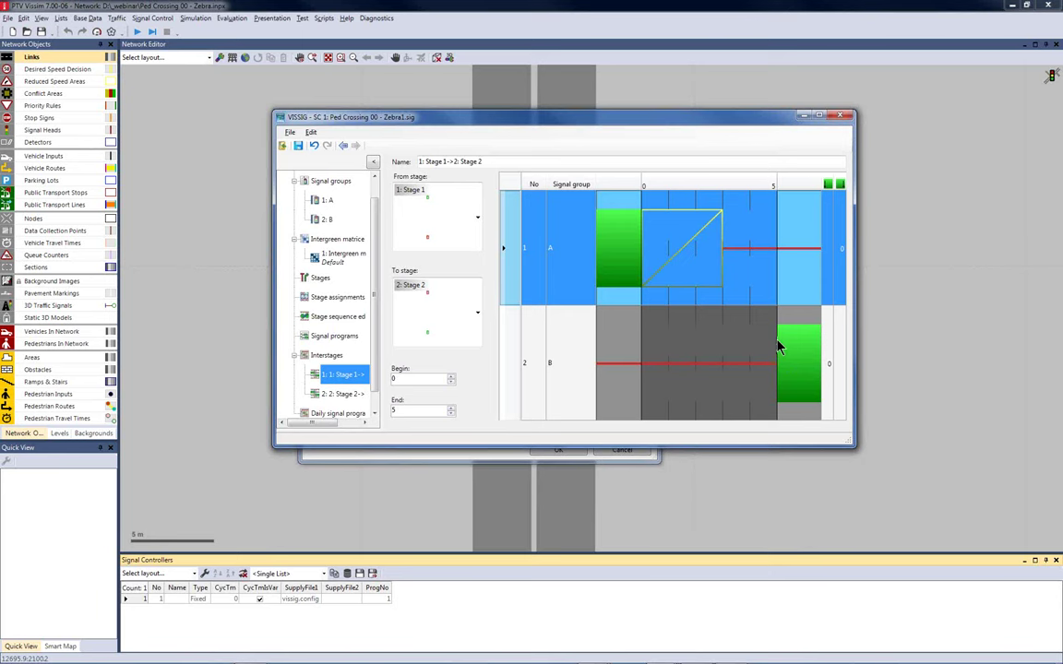
Delete both existing interstages, Stage 1→Stage 2 and Stage 2→Stage 1.
click(340, 393)
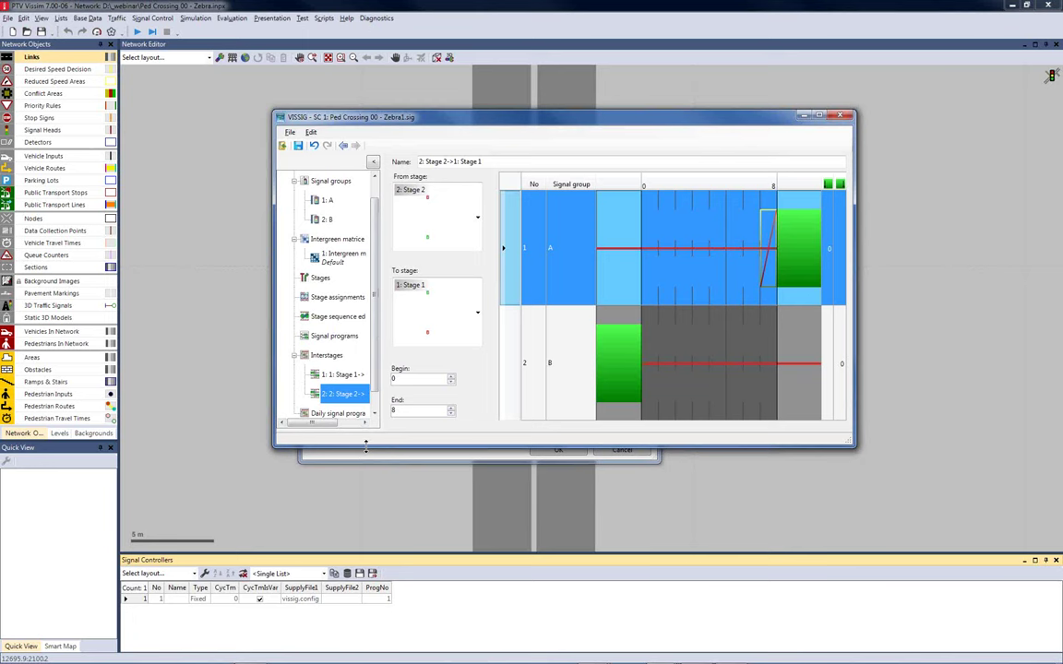
click(326, 357)
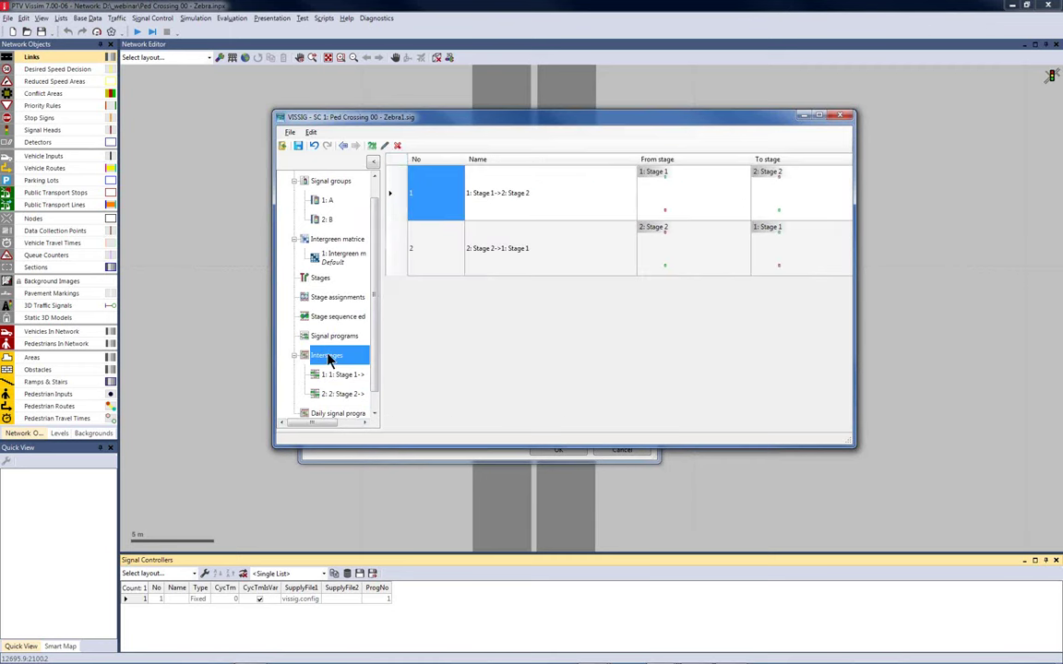
click(398, 148)
click(397, 148)
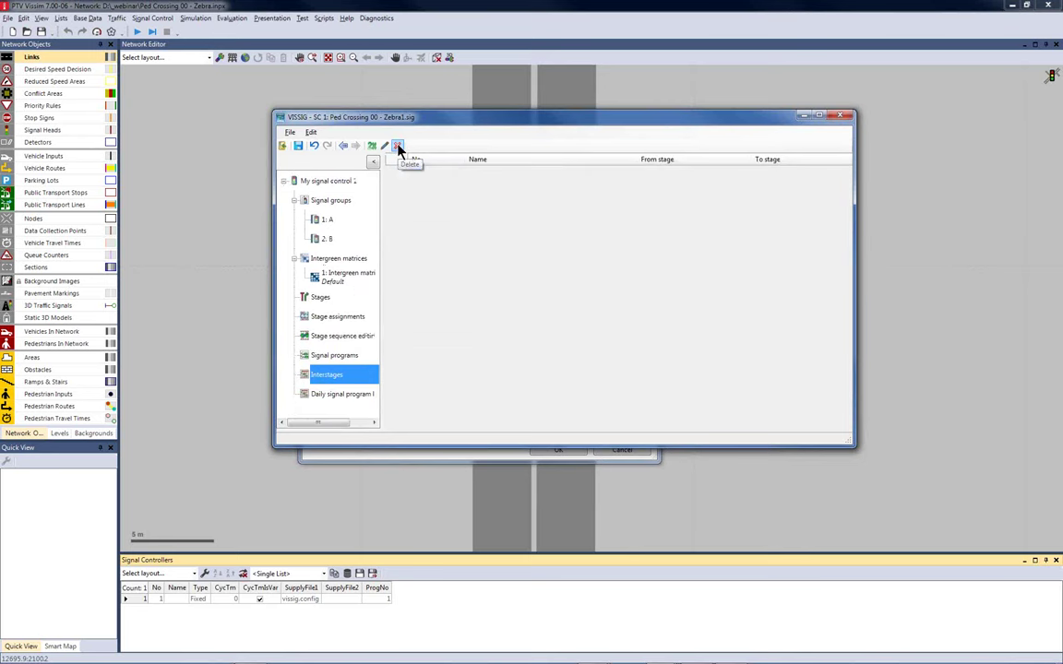
click(323, 318)
click(323, 337)
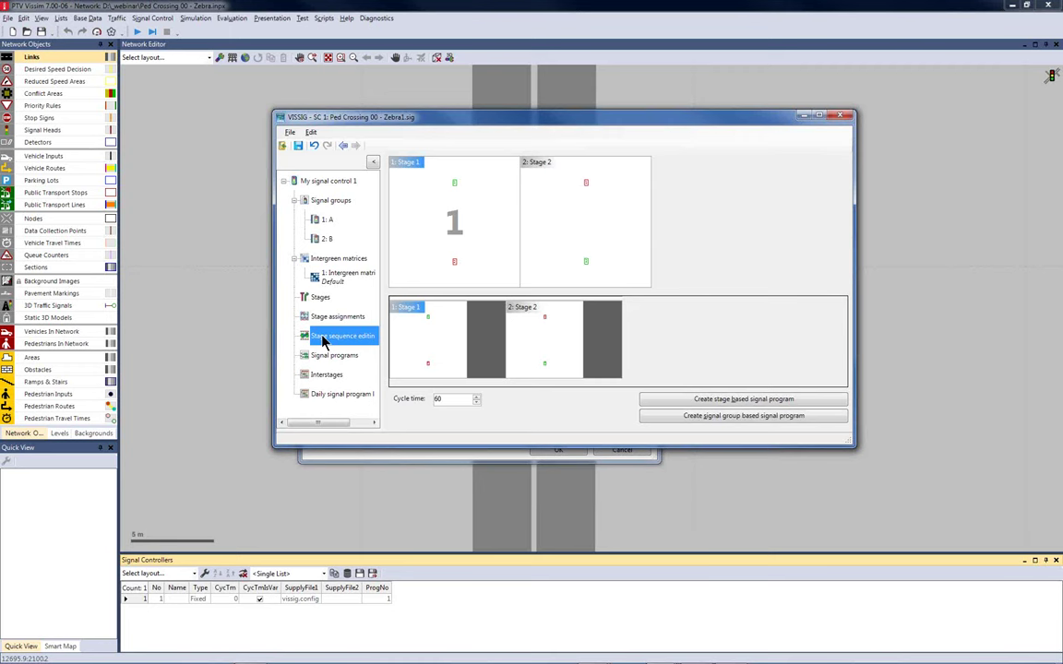
Enable Add minimum times in interstage in the options and regenerate all interstages.
click(311, 133)
click(326, 163)
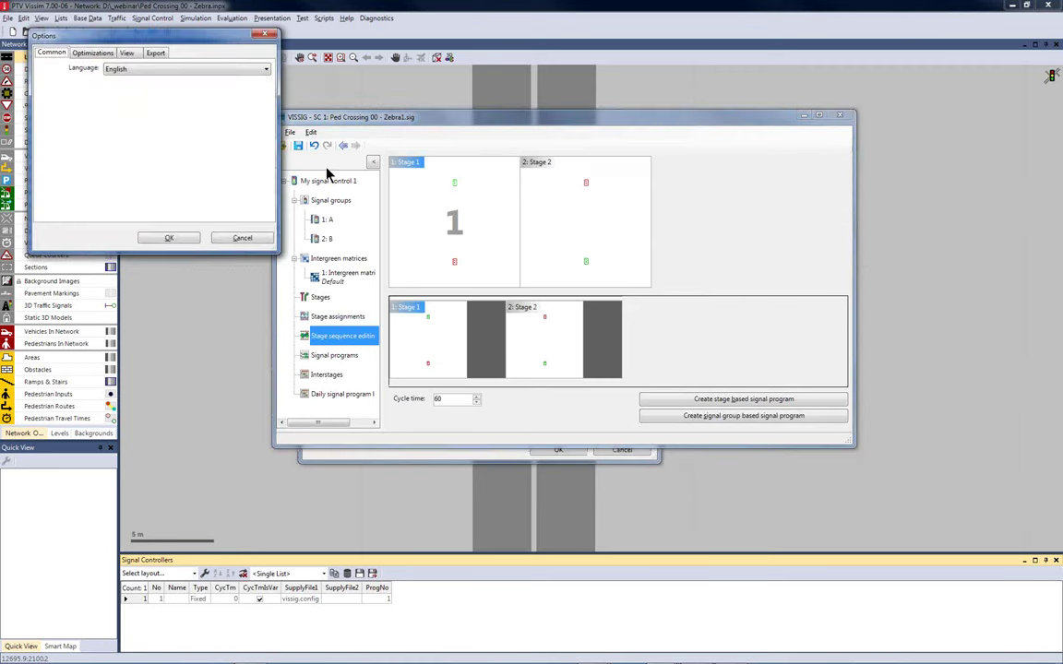
click(86, 55)
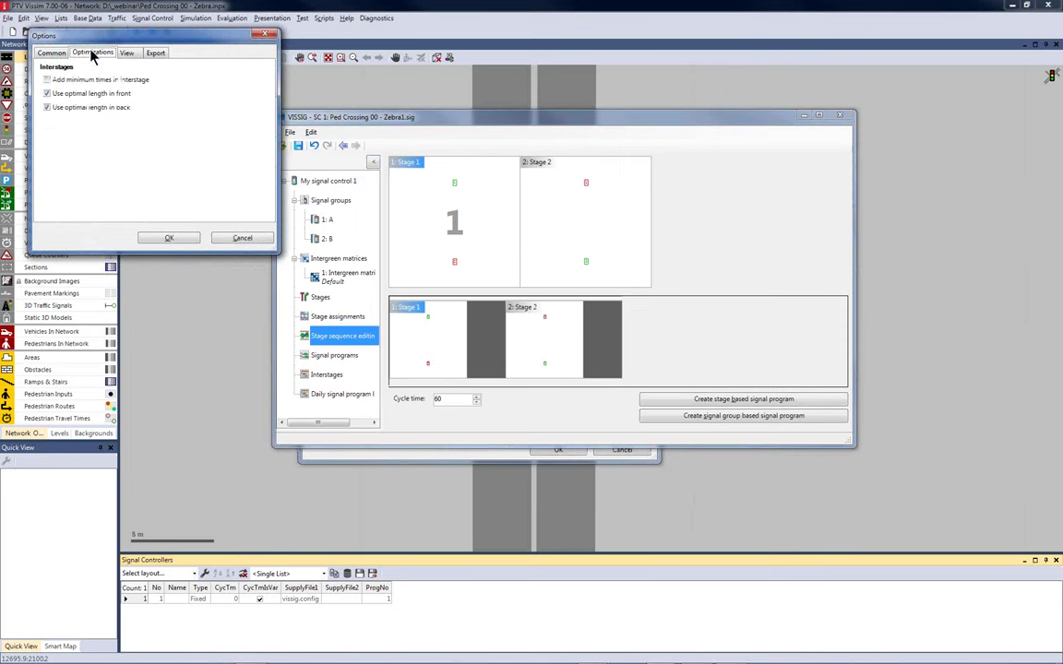
click(48, 81)
click(169, 238)
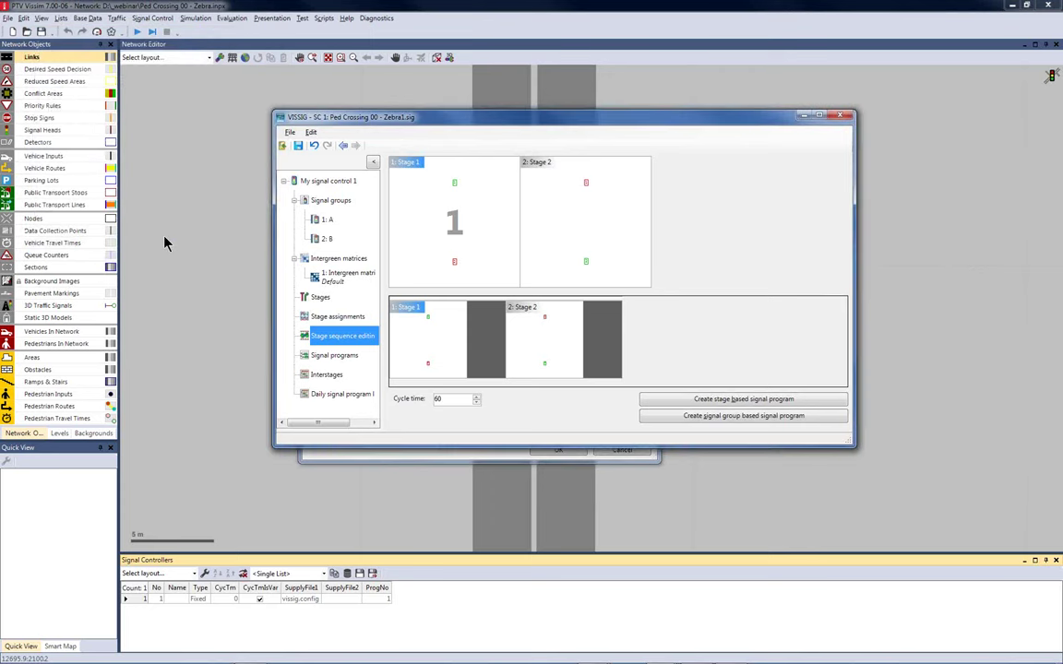
right_click(487, 227)
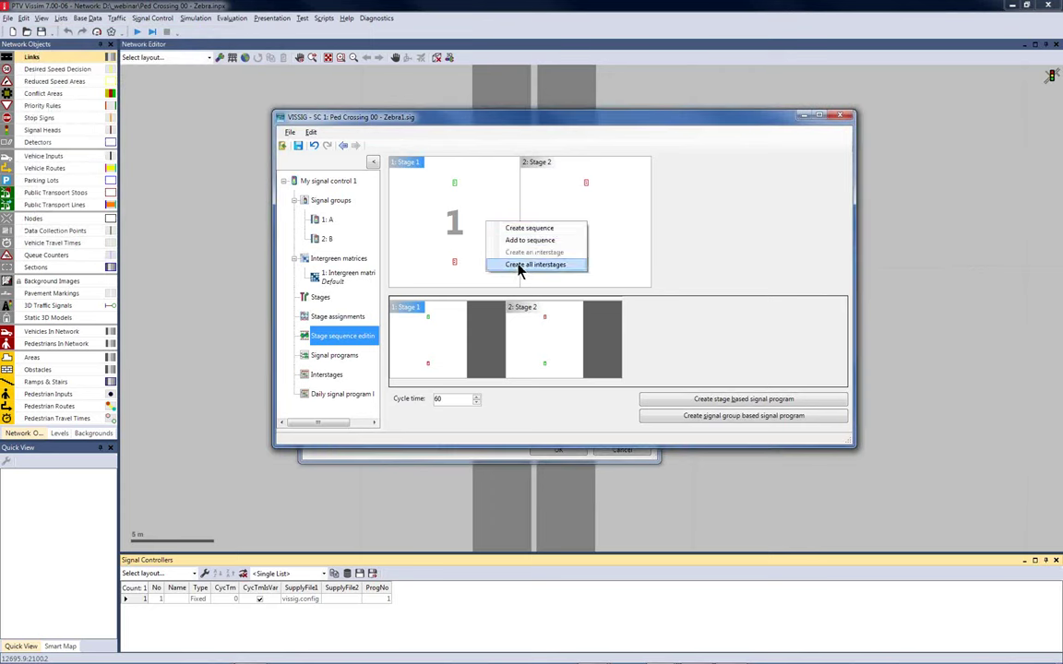
click(517, 266)
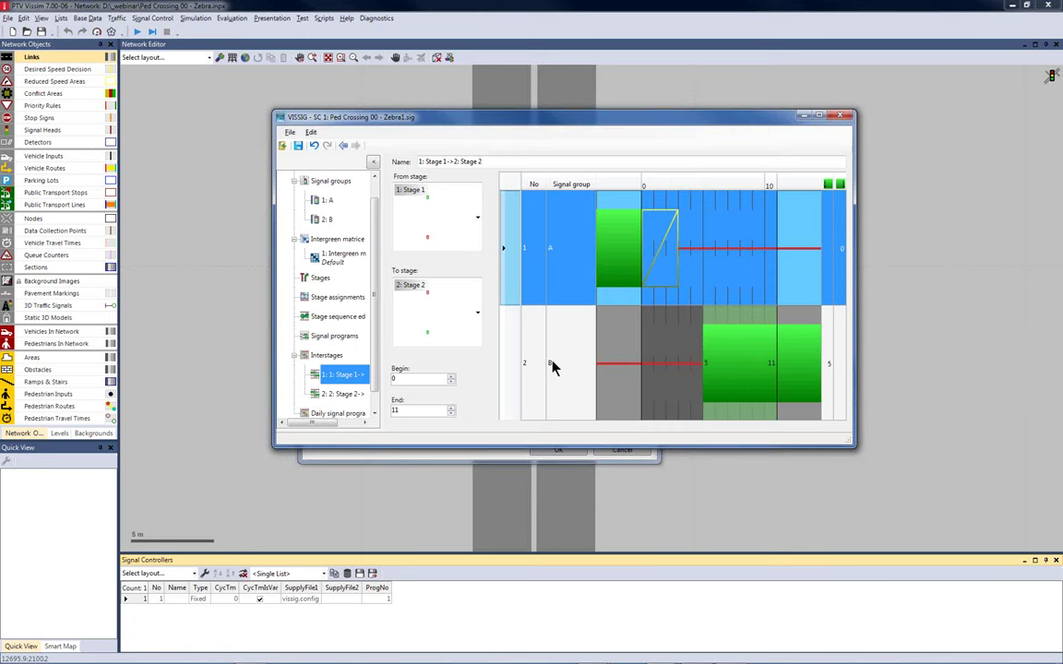
Inspect the 15 s Stage 2→1 interstage, then go back to Stage sequence editing.
click(343, 395)
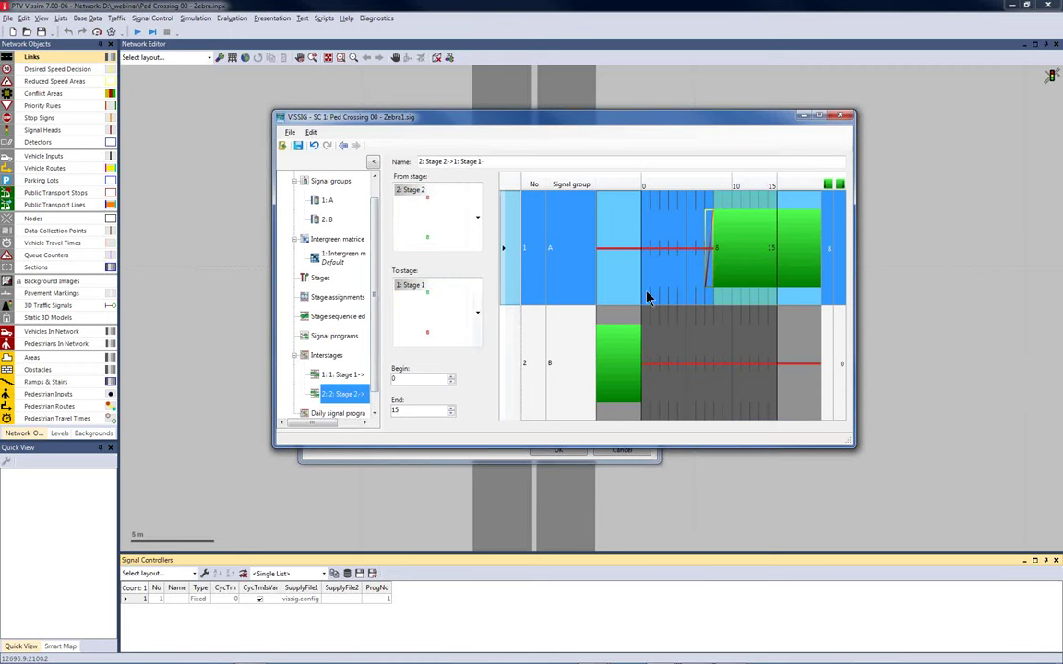
click(325, 318)
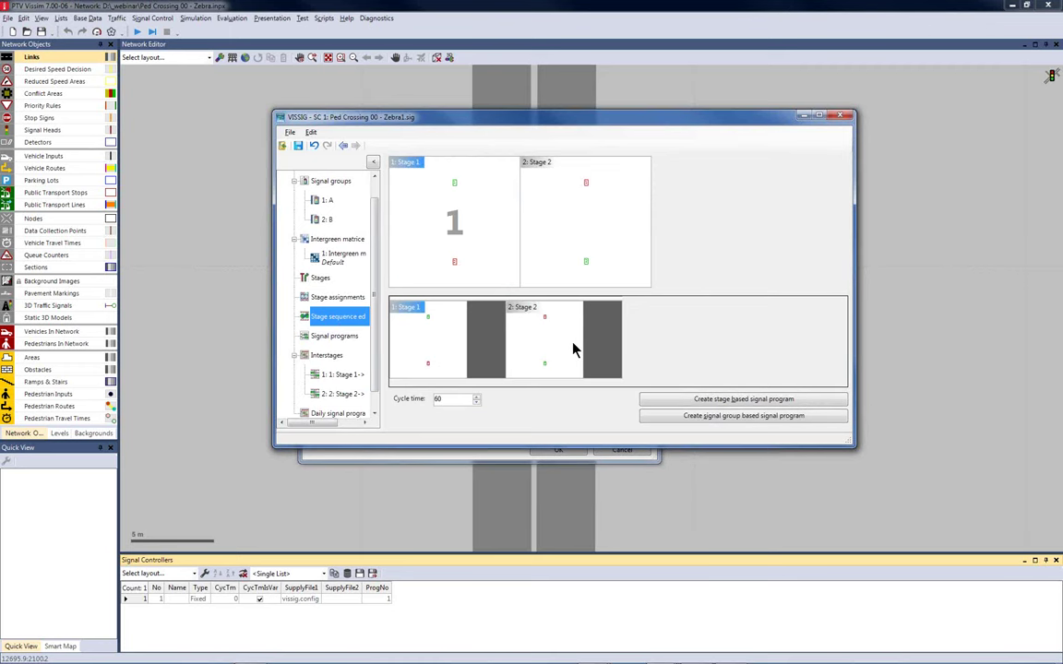
Generate the 'Stage 1, Stage 2' program and drag the Stage 1→2 switch to 30 s.
click(726, 404)
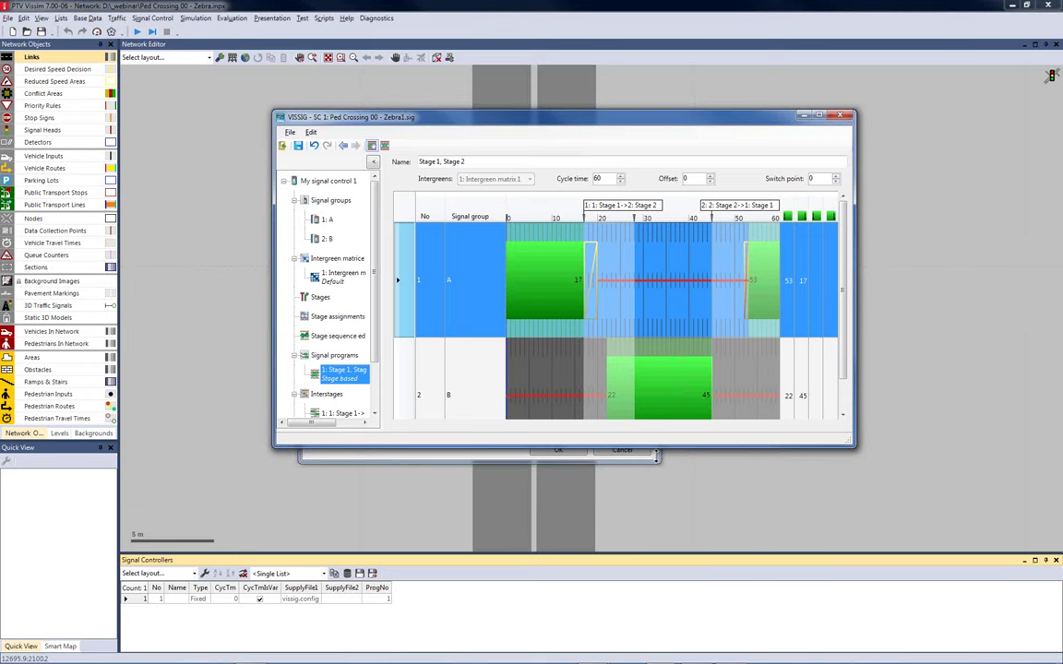
drag(655, 446, 655, 490)
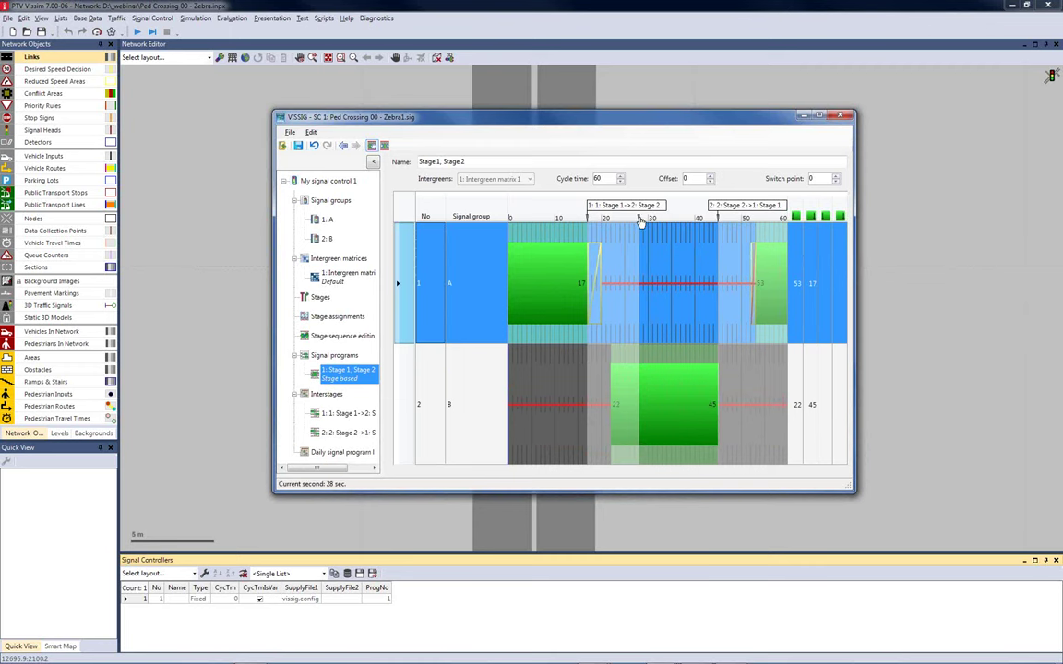
drag(641, 221, 699, 221)
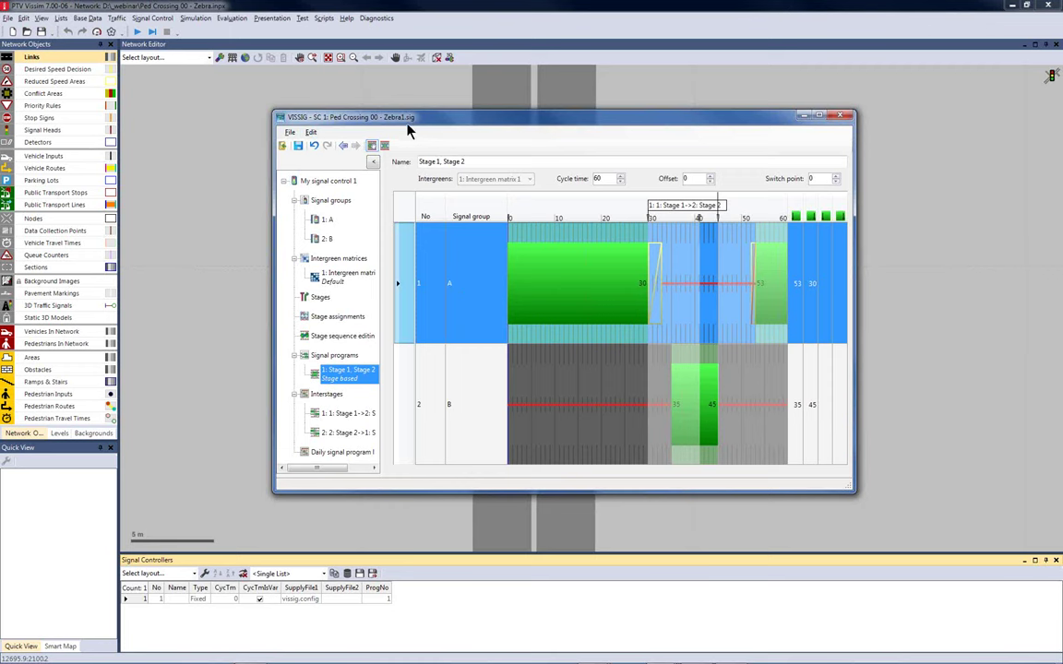
Export the signal program to D:\_webinar\pedCrossing.pua with start stage 1: Stage 1.
click(290, 133)
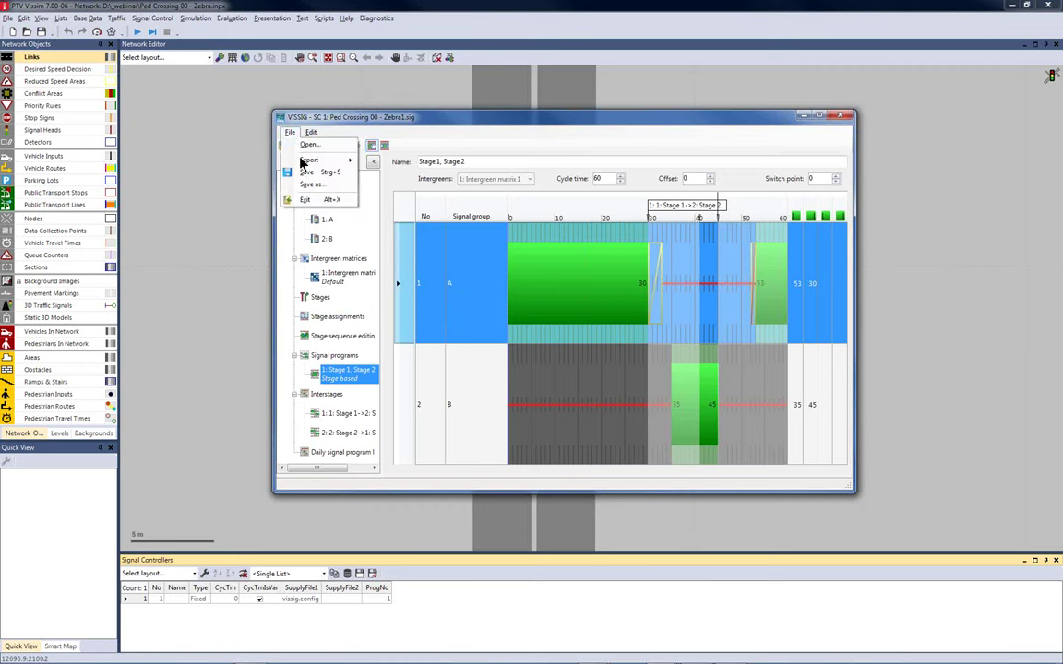
mouse_move(334, 164)
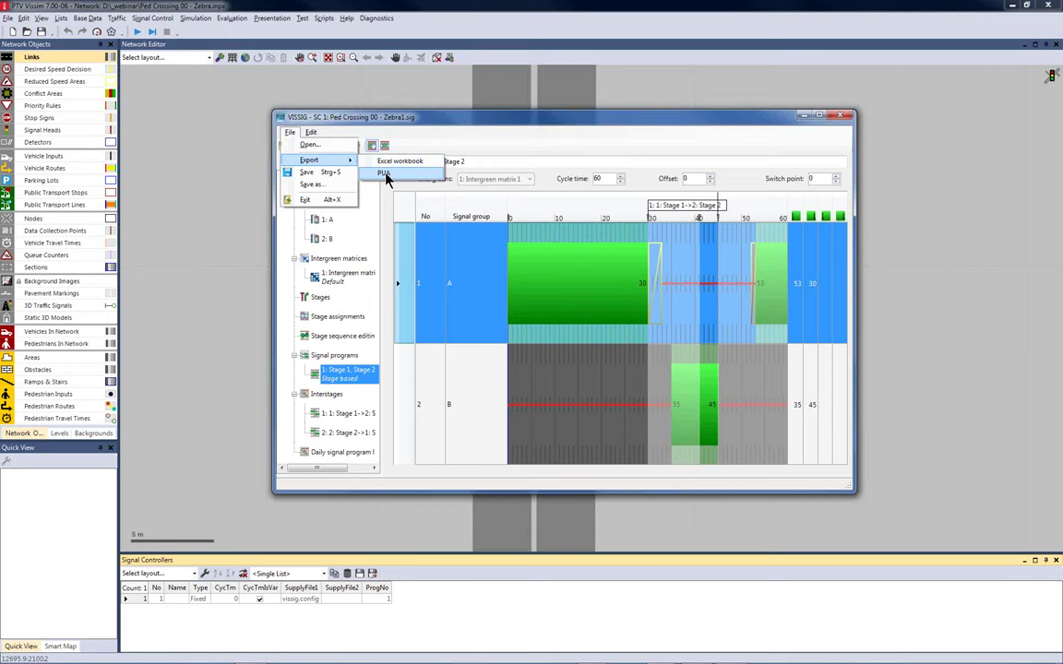
click(384, 173)
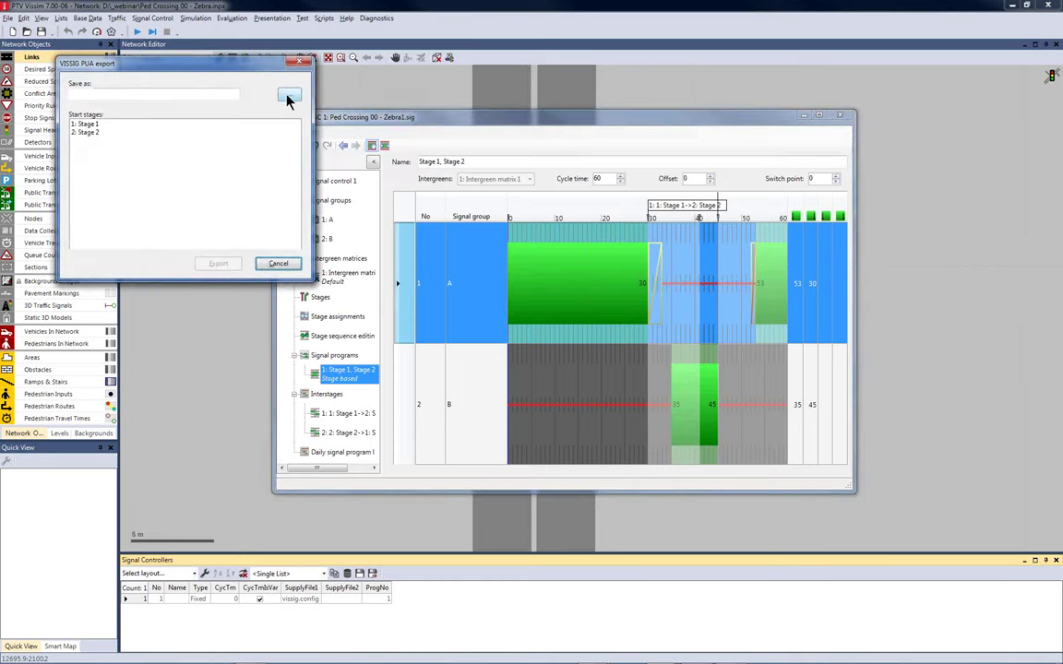
click(286, 97)
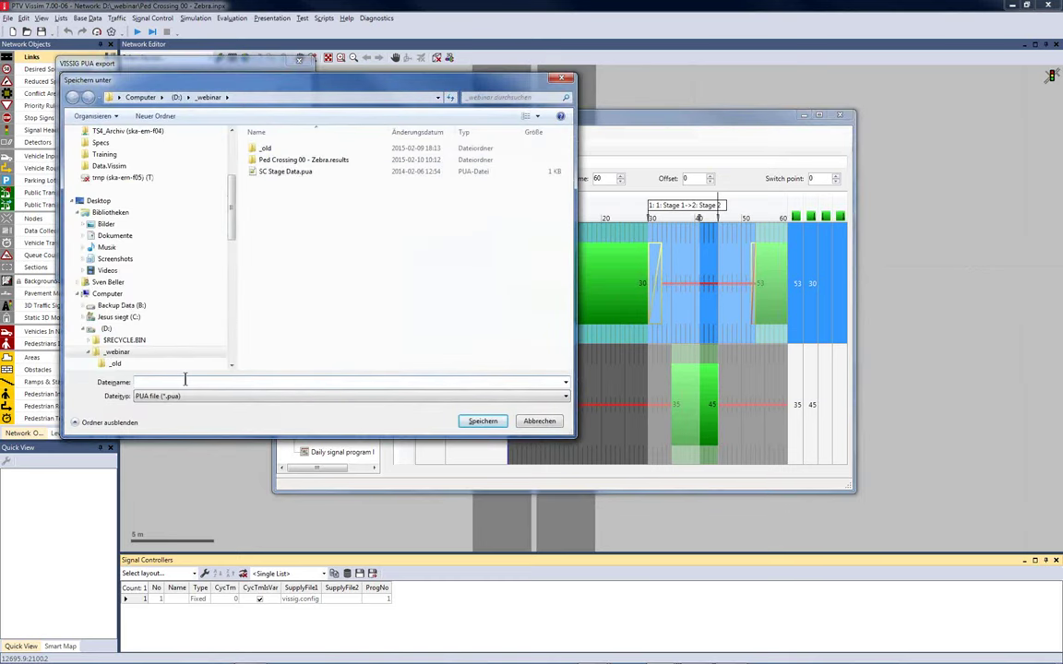
text(pedCrossing)
click(484, 422)
click(87, 126)
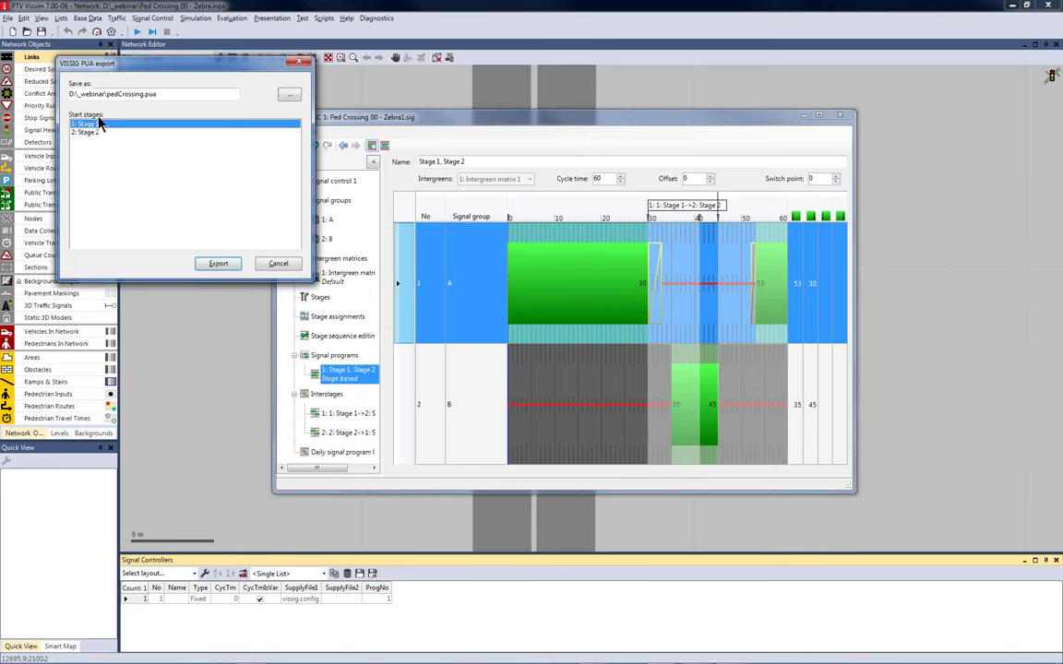
click(217, 265)
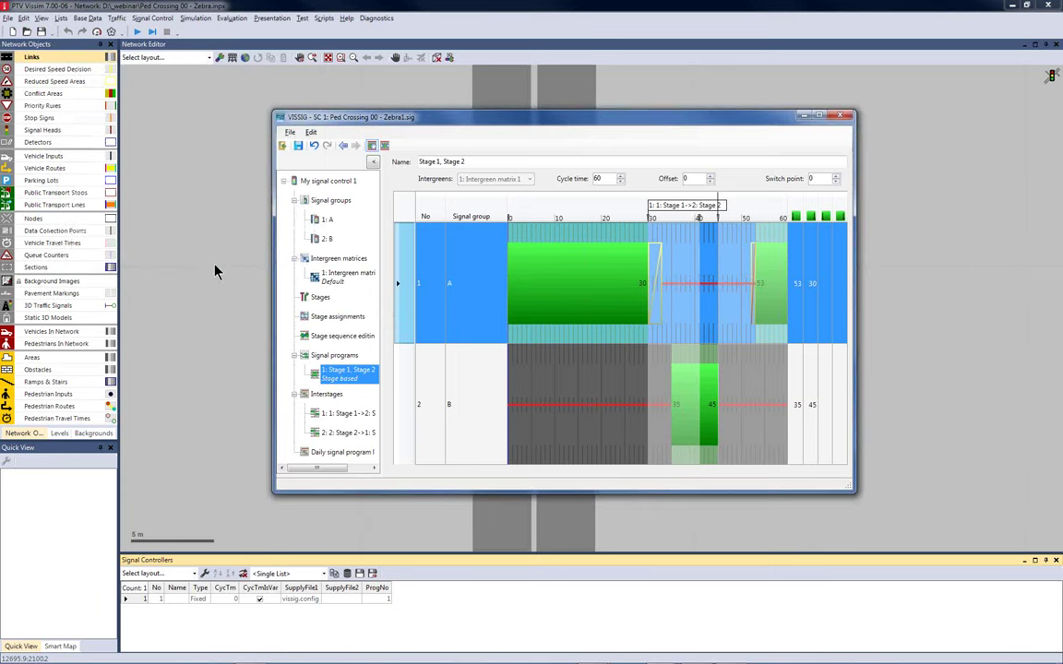
Save the signal control, confirming its settings, and close the editor.
click(284, 144)
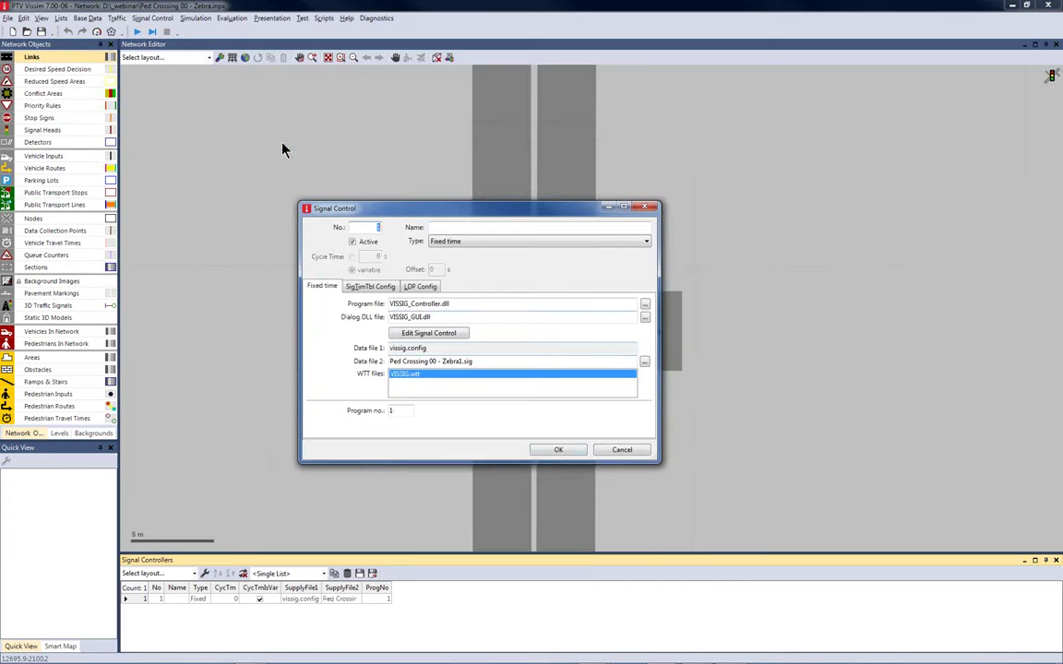
click(559, 452)
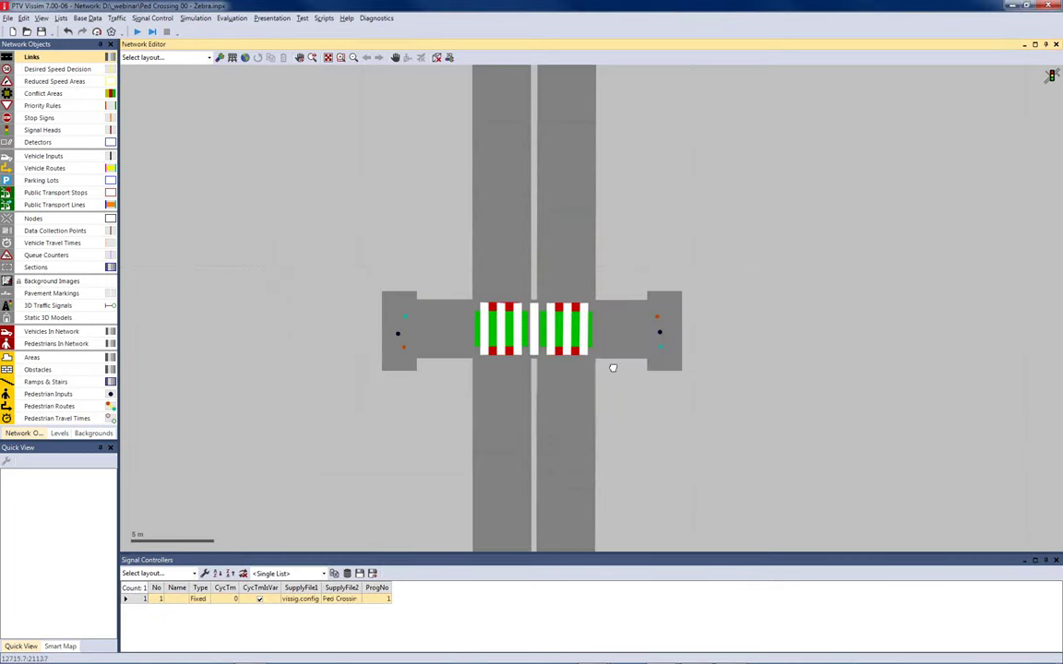
scroll(568, 350, up, 3)
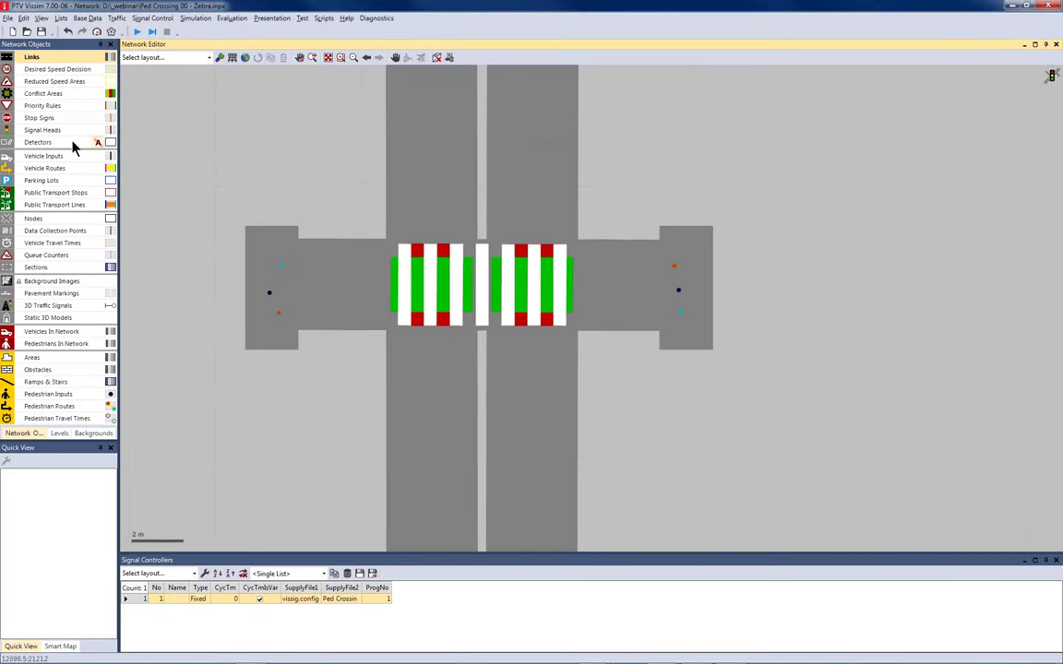
Add a pedestrian signal head for SC 1, signal group 2 on the crossing walkway.
click(41, 131)
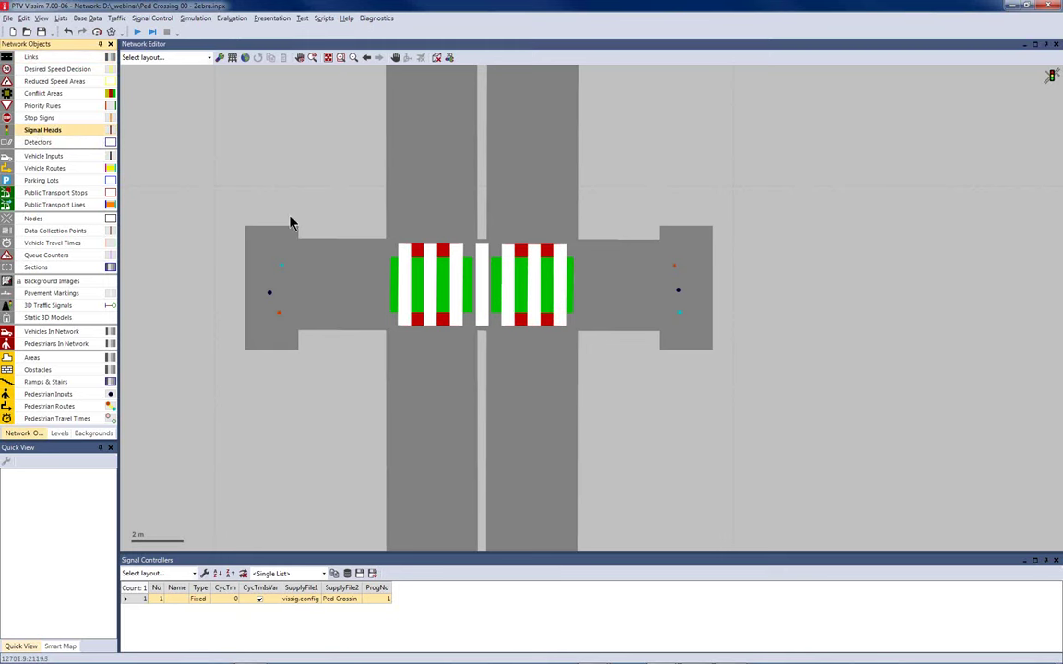
click(610, 279)
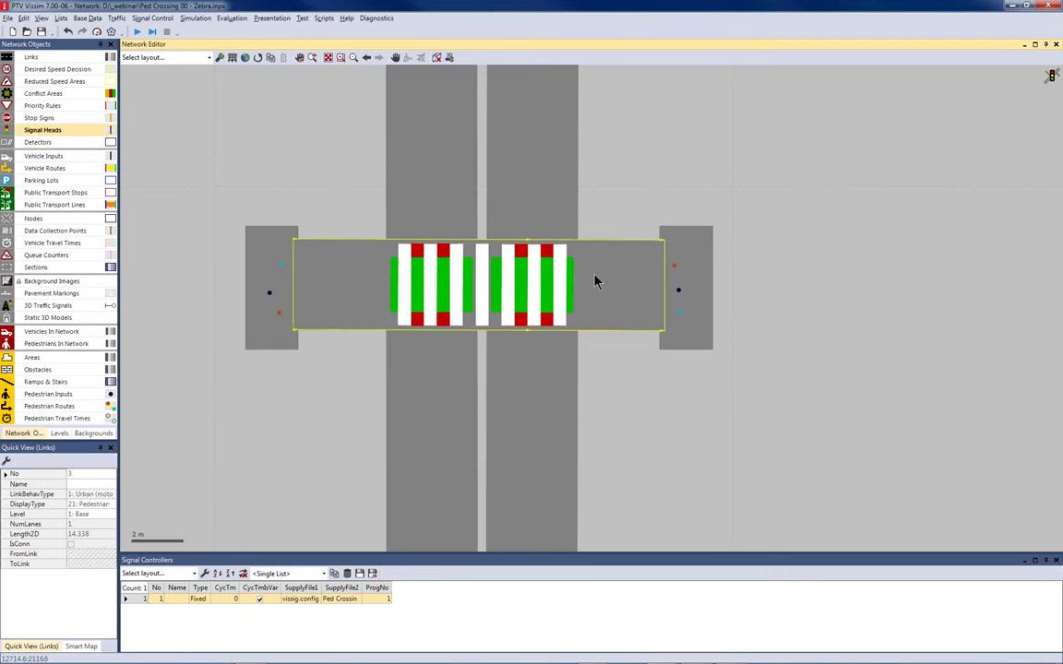
click(595, 280)
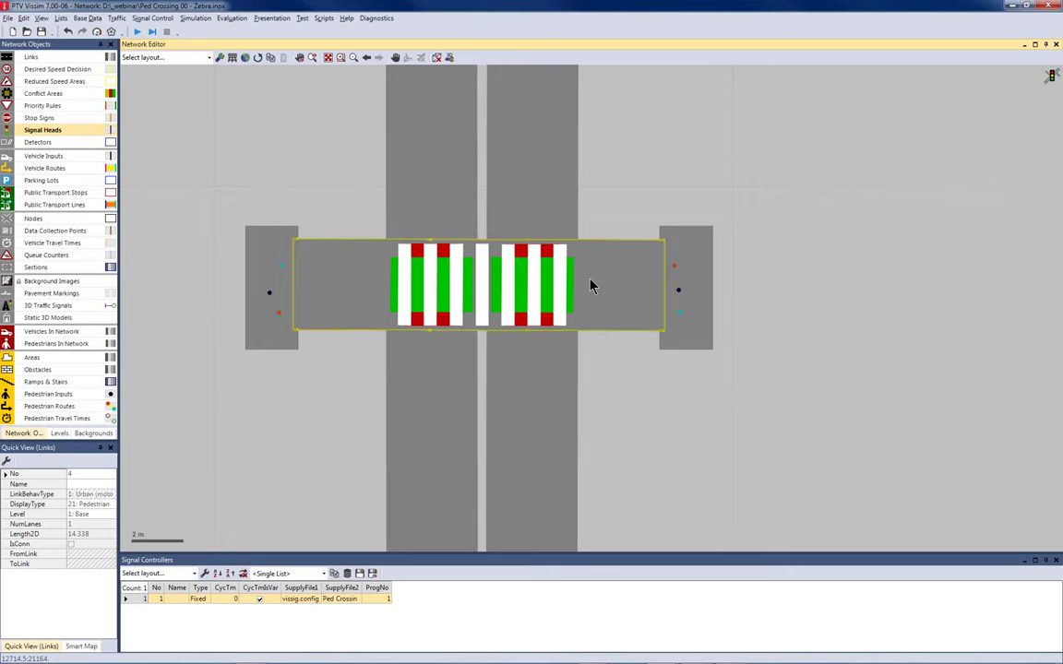
right_click(591, 286)
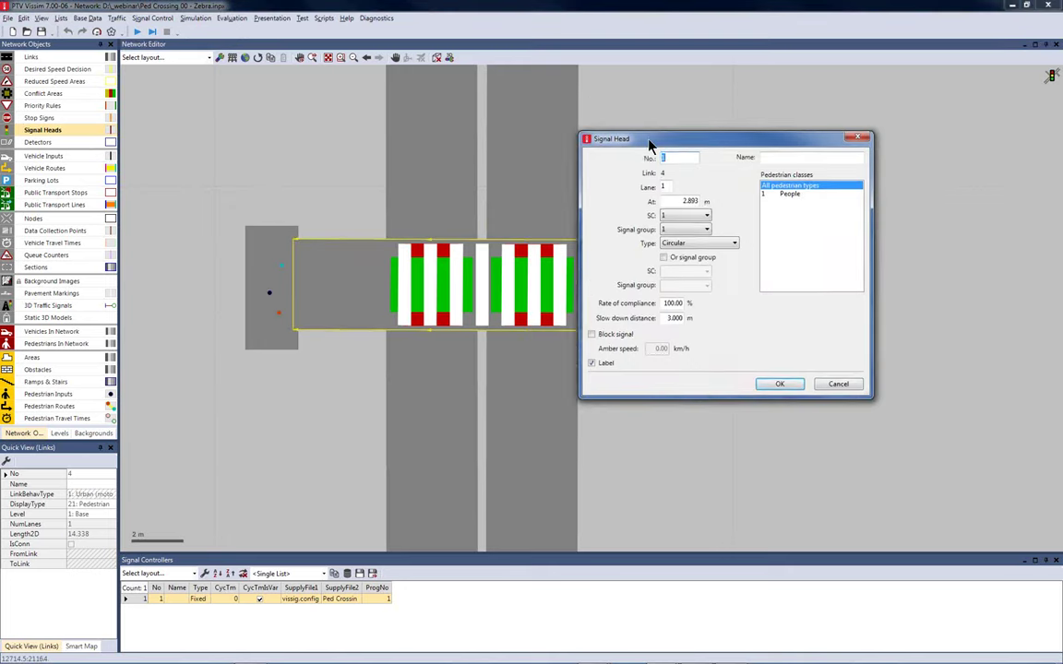
drag(649, 145, 739, 123)
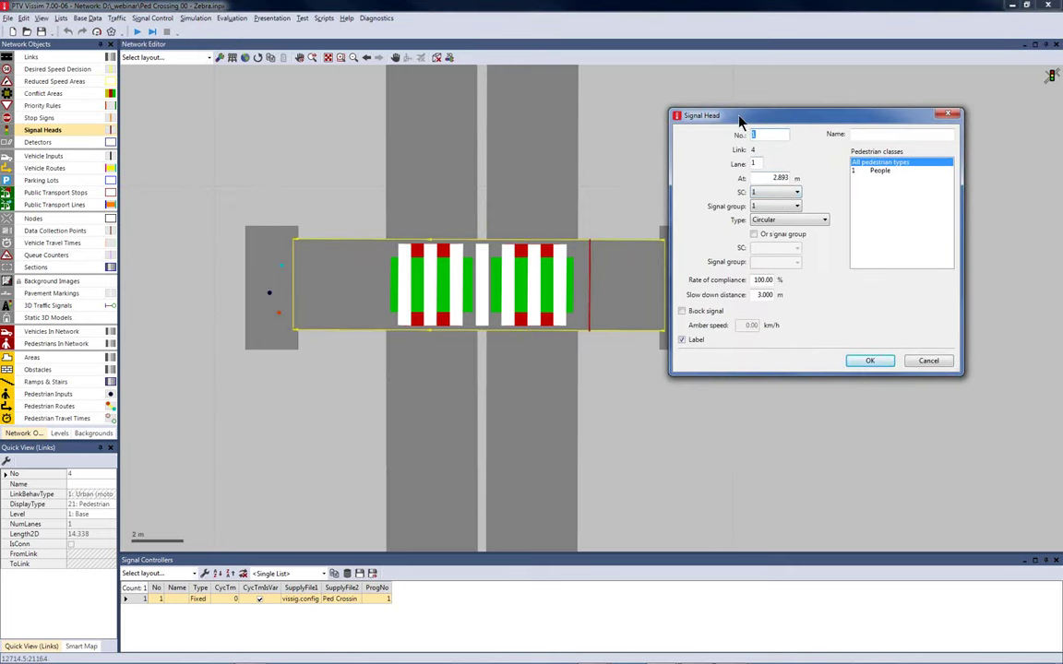
click(754, 194)
click(767, 207)
click(759, 224)
click(871, 360)
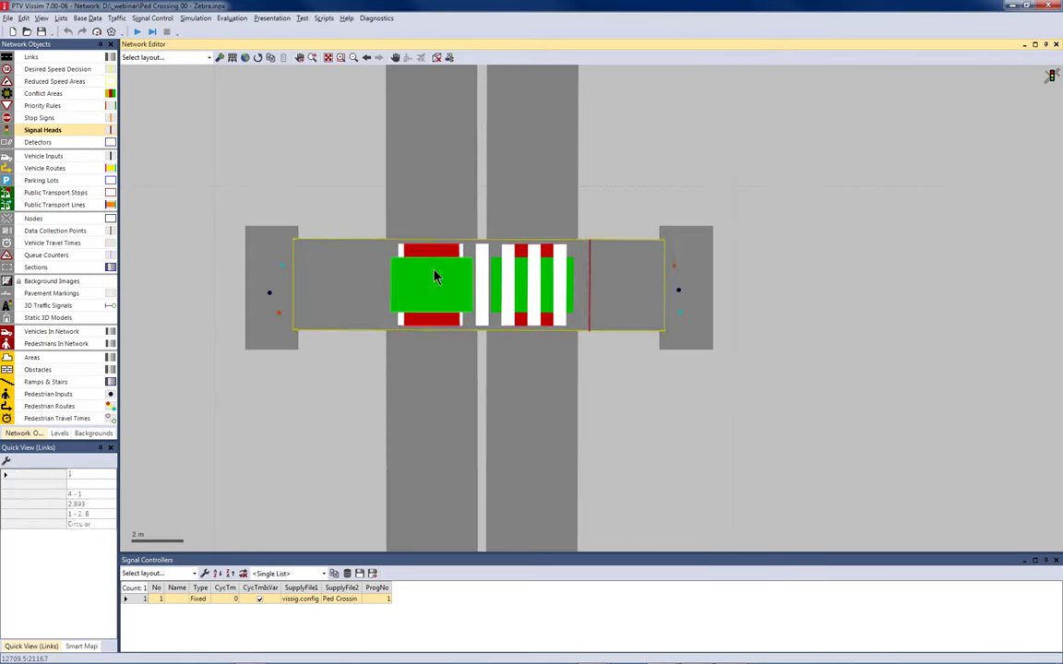
Add a second signal group 2 pedestrian head at the walkway's other end, at 2.748 m.
right_click(365, 280)
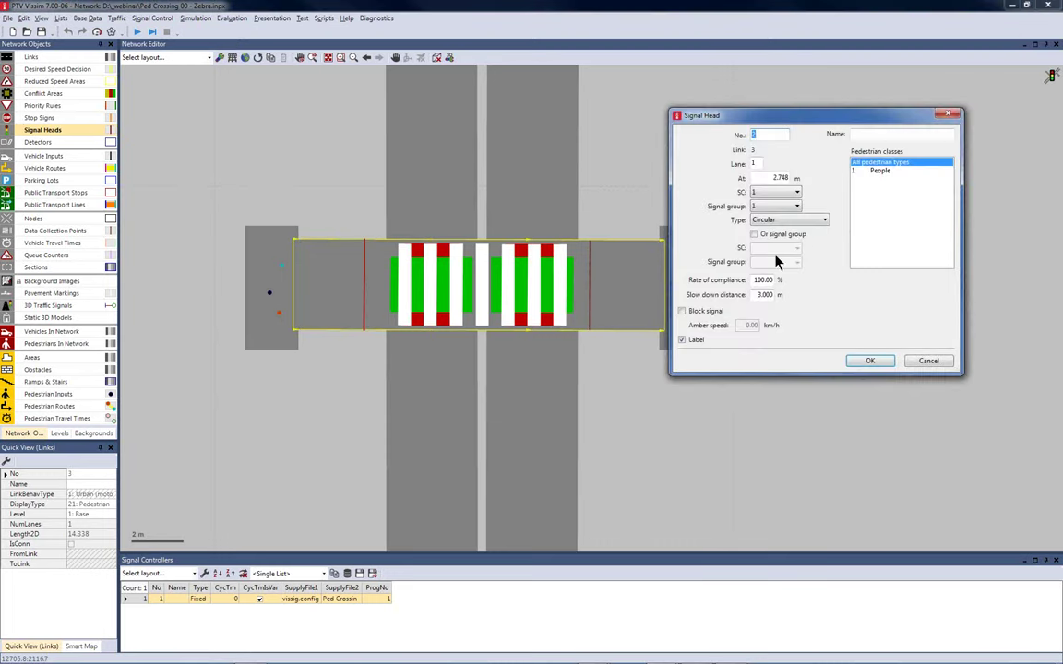
click(783, 206)
click(867, 360)
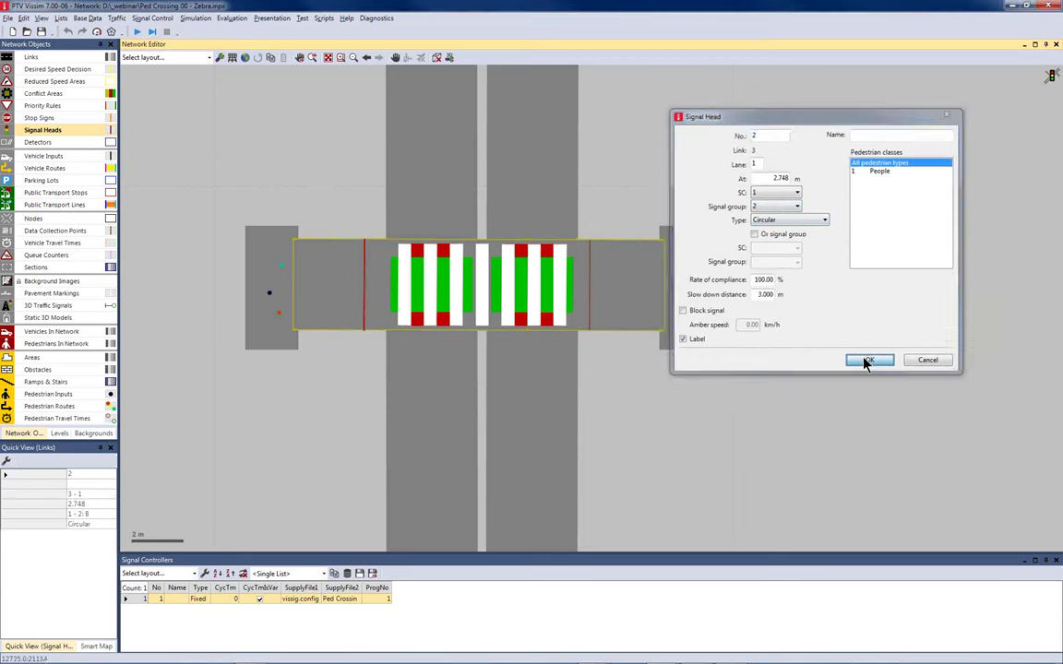
click(545, 351)
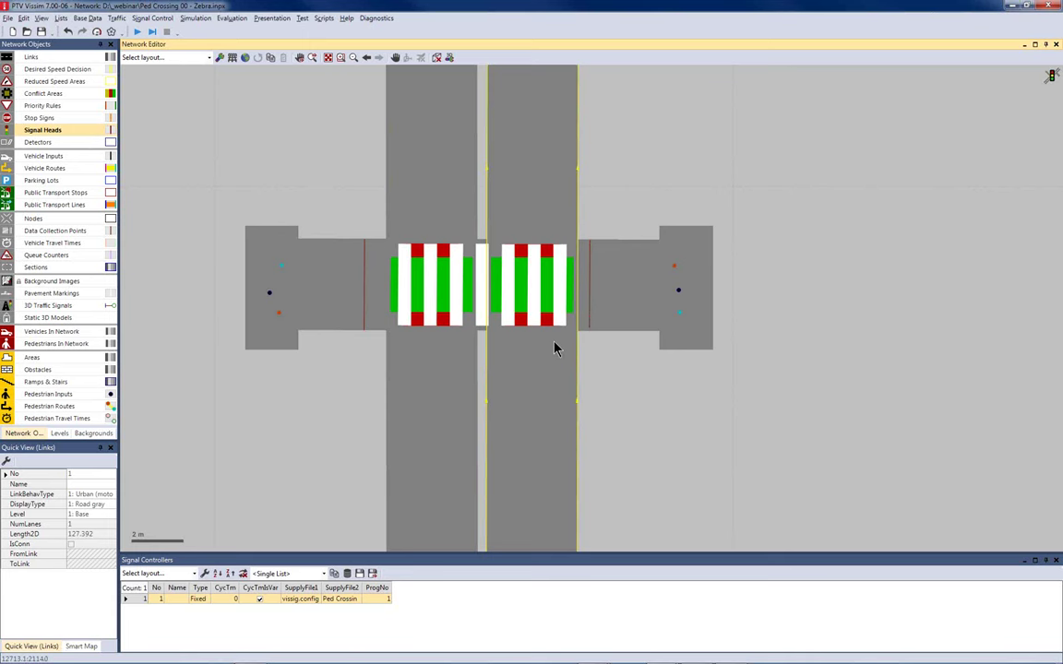
Add group A vehicle signal heads on the right and left road links, at 65.283 m and 57.633 m.
right_click(557, 349)
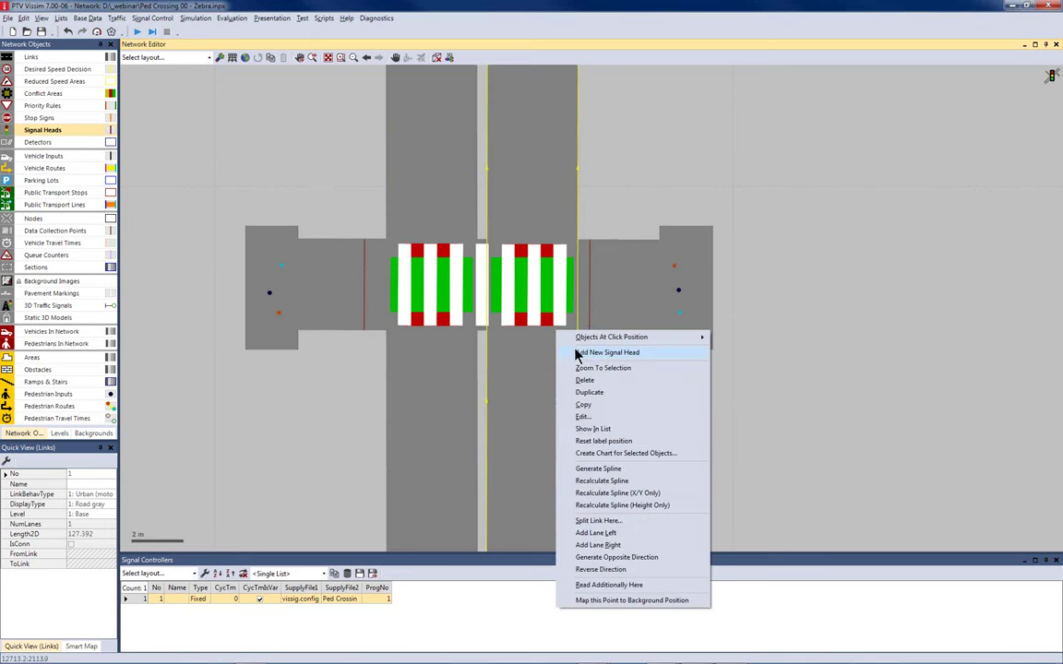
click(585, 354)
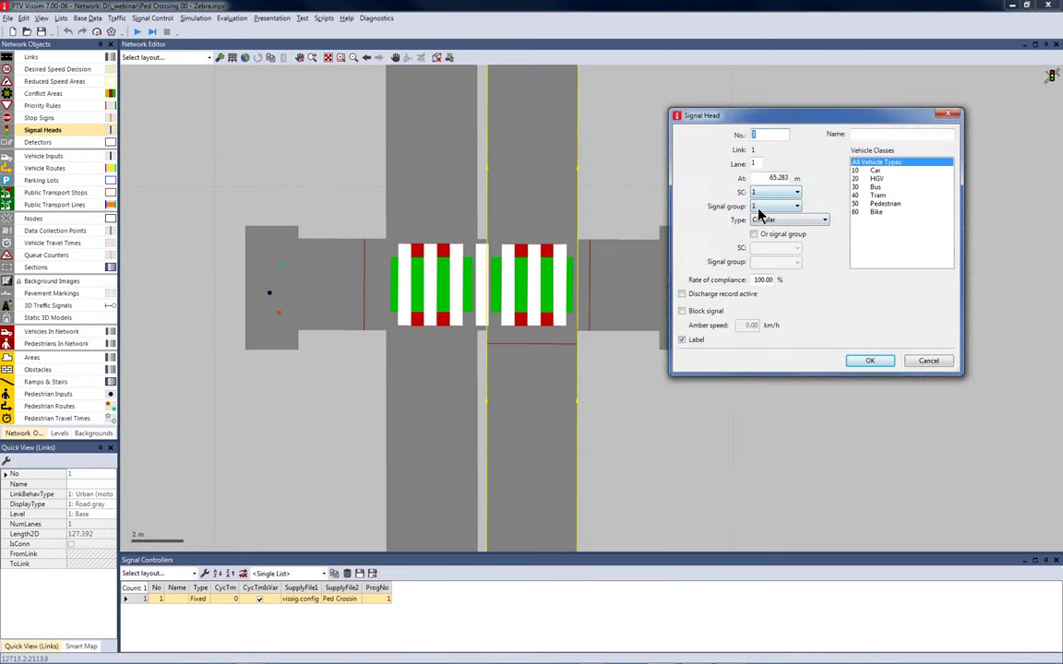
click(869, 360)
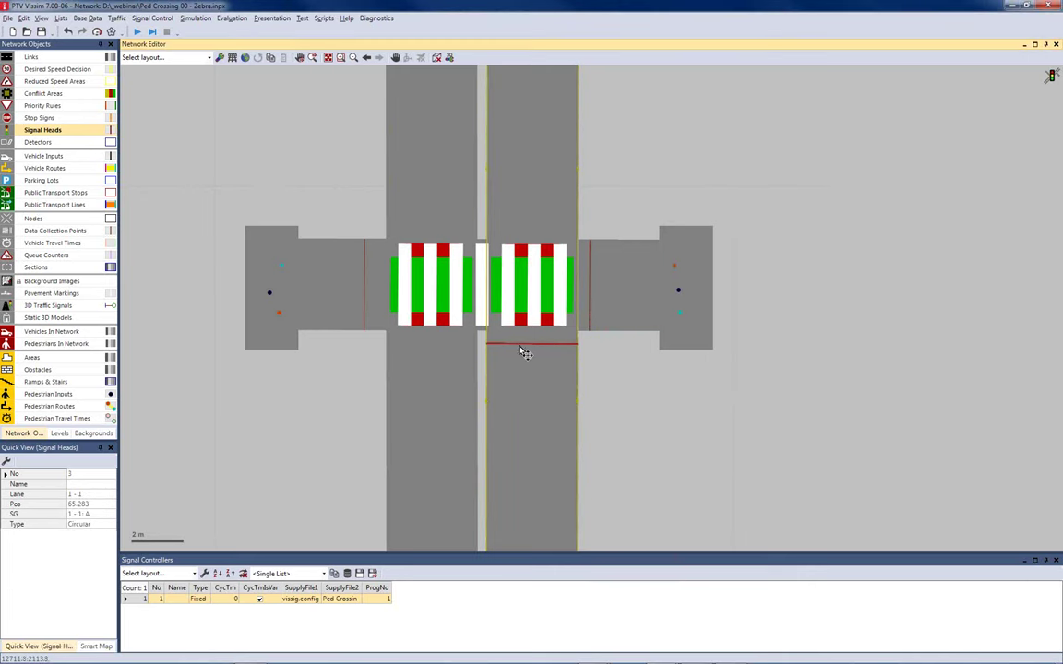
drag(521, 352, 426, 227)
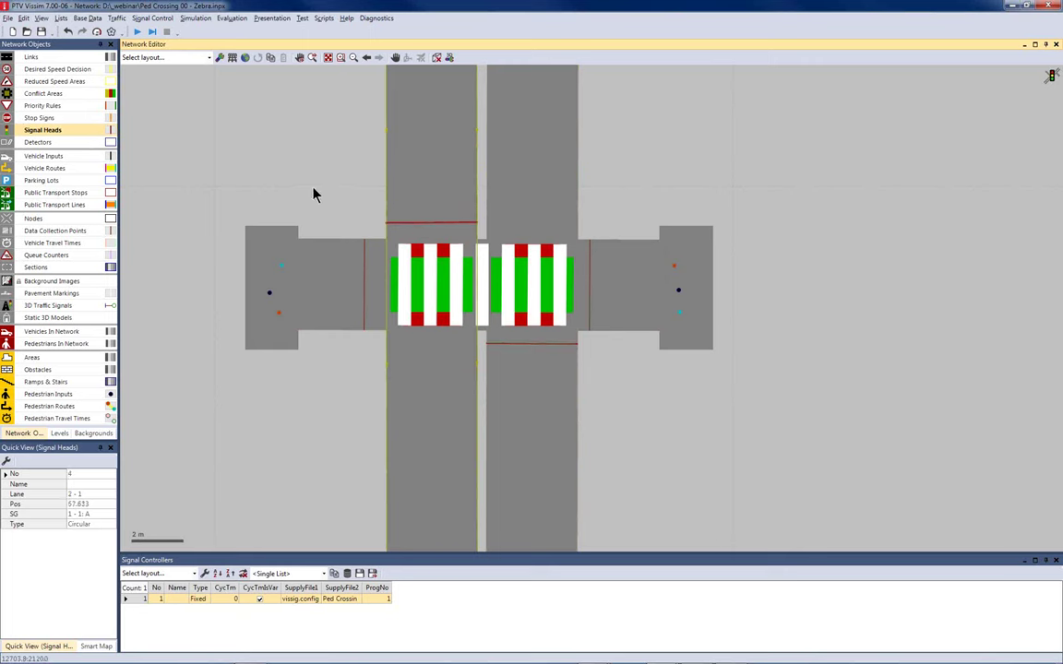
Set both crossing conflict areas to Passive.
right_click(523, 265)
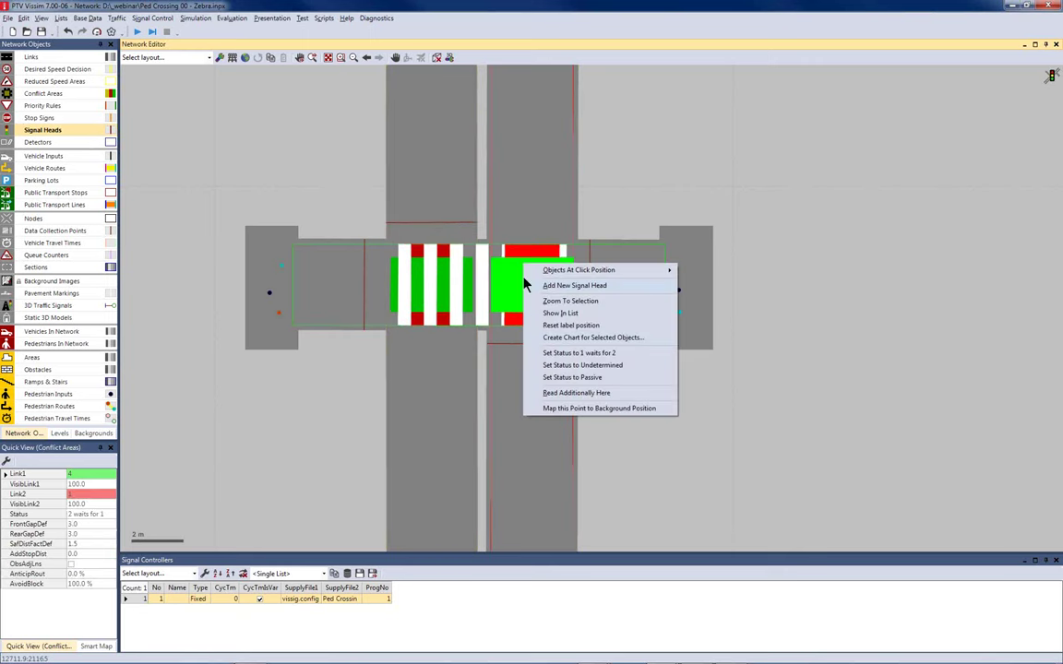
click(557, 382)
right_click(431, 251)
click(474, 367)
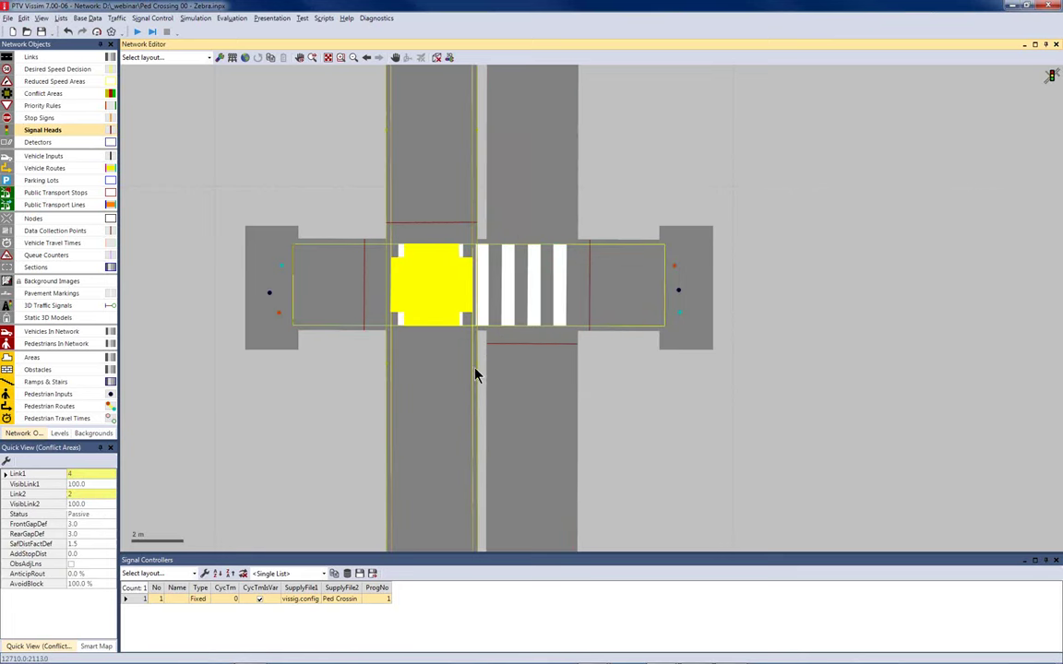
Delete the zebra crossing pavement marking.
click(509, 270)
right_click(509, 270)
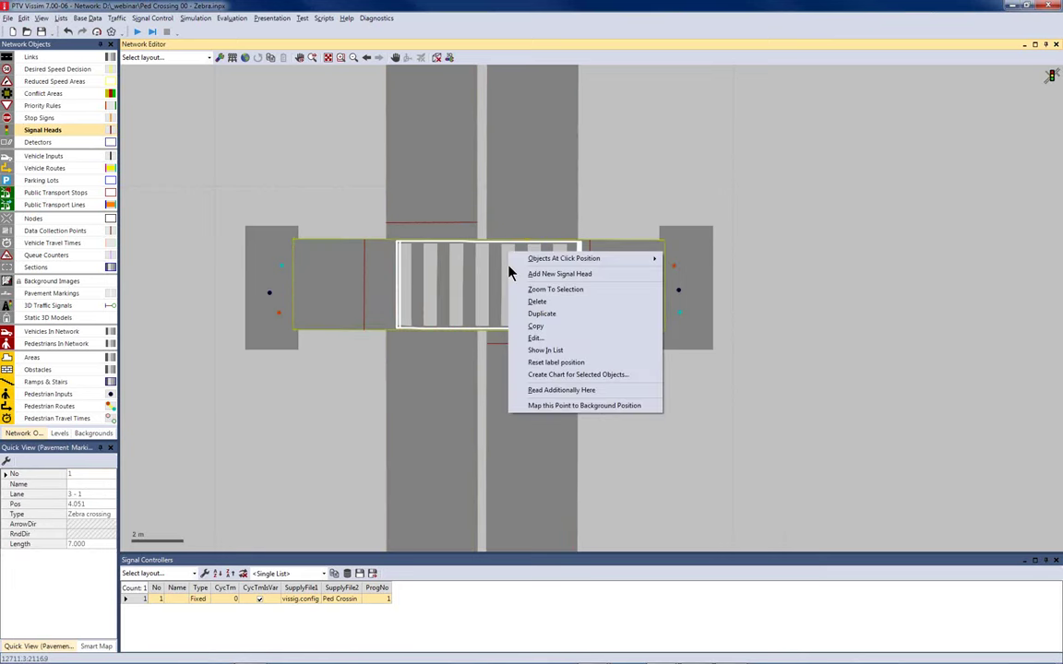
click(540, 301)
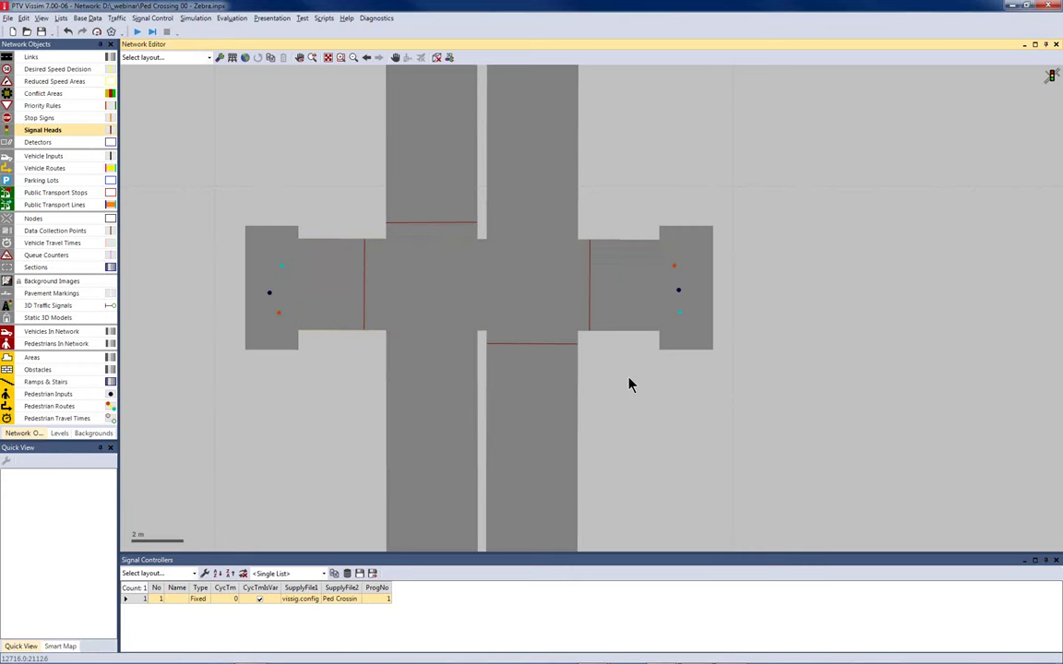
scroll(630, 385, down, 2)
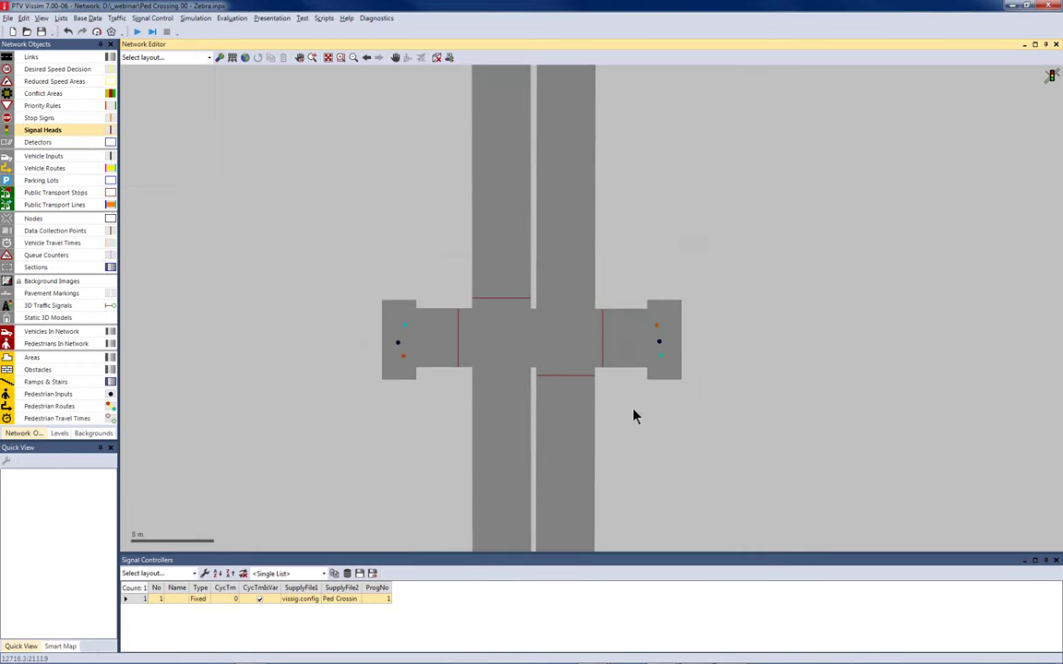
Save the network as webinar.inpx, then stop the test run once heads alternate red and green.
click(8, 17)
click(38, 112)
click(147, 322)
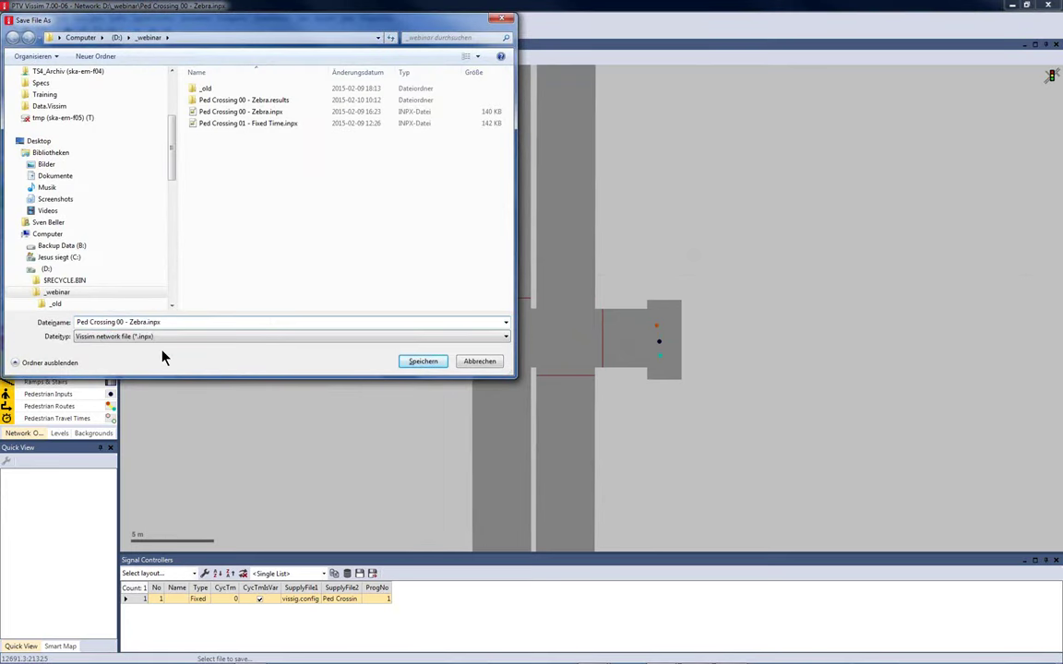
key(shift+Home)
text(webinar)
click(423, 361)
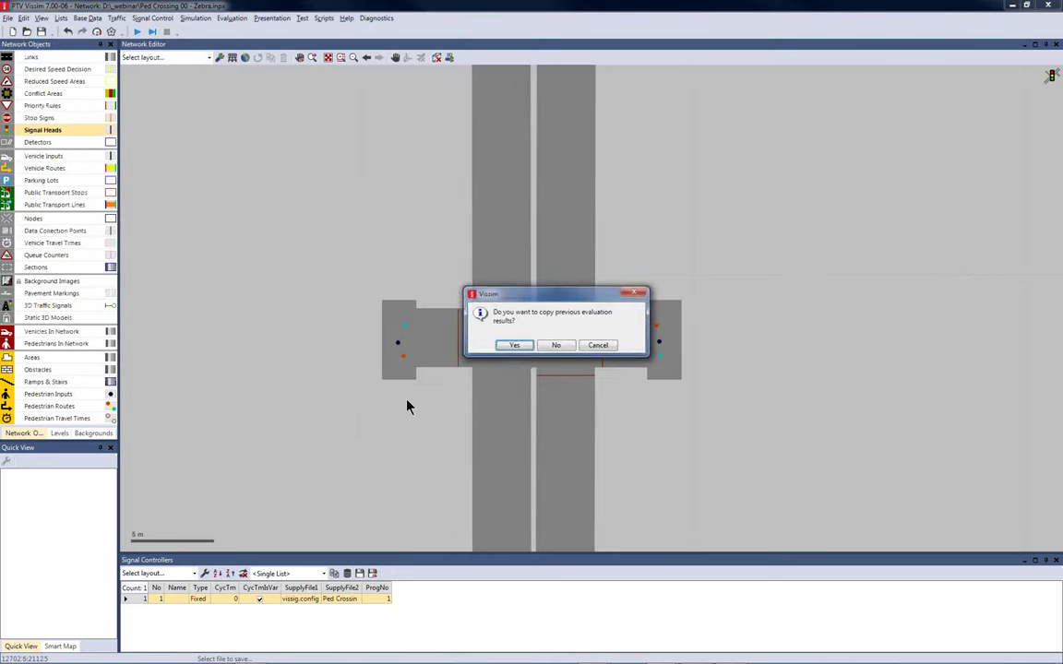
click(544, 345)
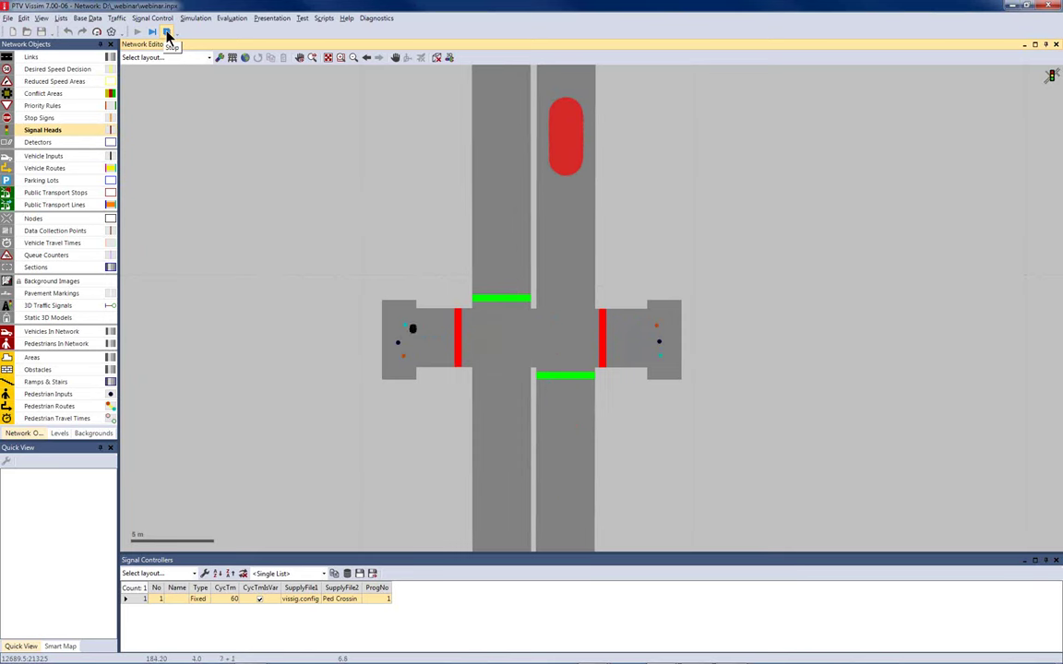
click(168, 35)
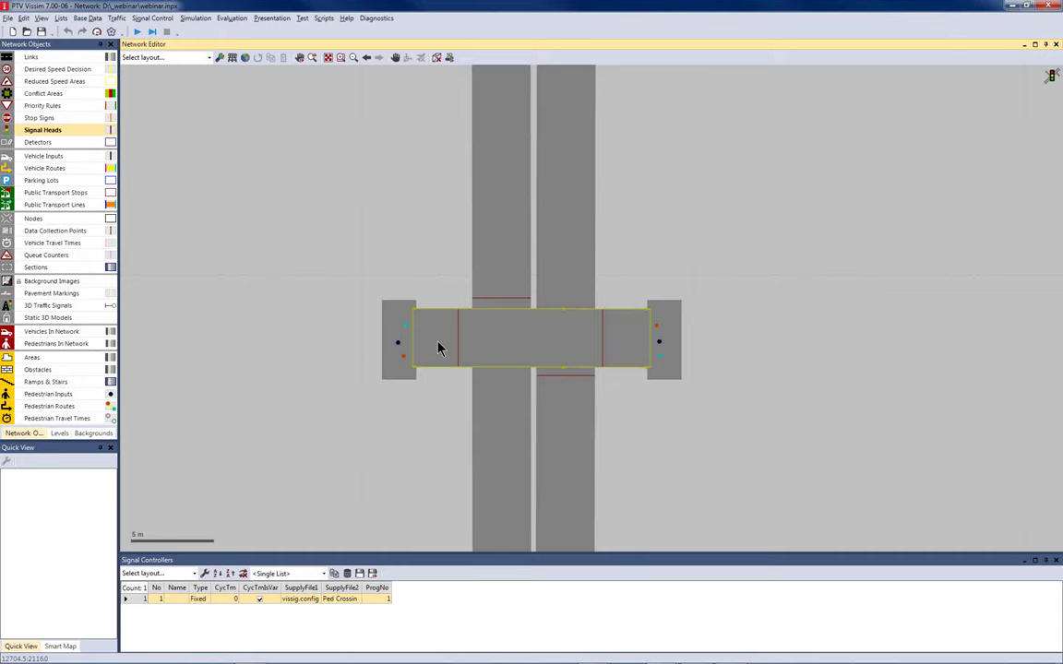
Switch to VisVAP, open a new maximized chart, and select the Expressions and Subroutines tables.
key(alt+Tab)
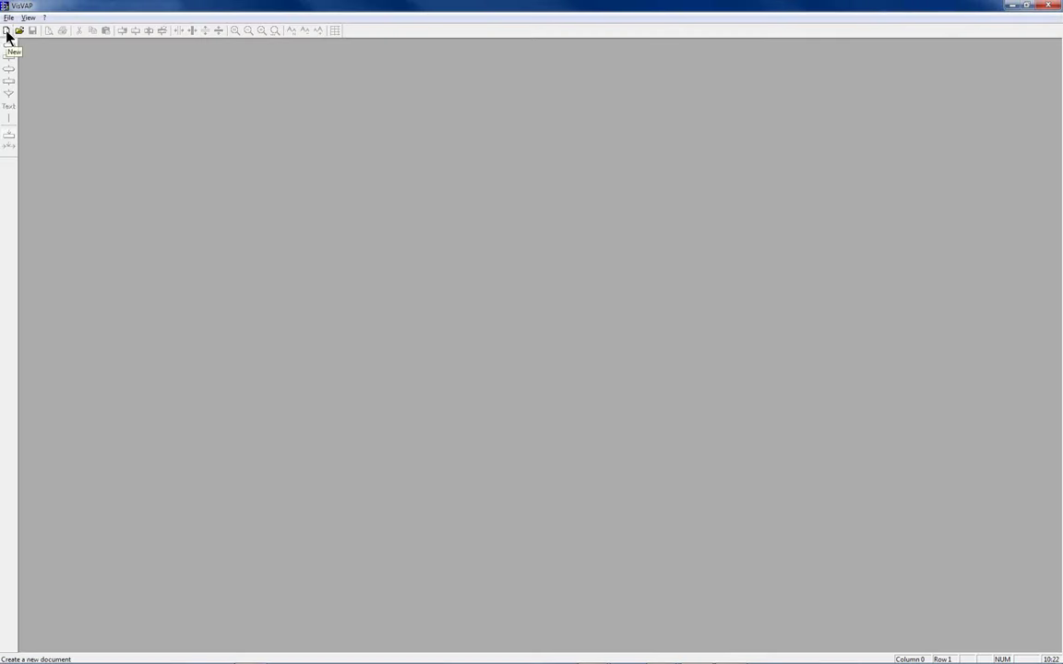
click(6, 32)
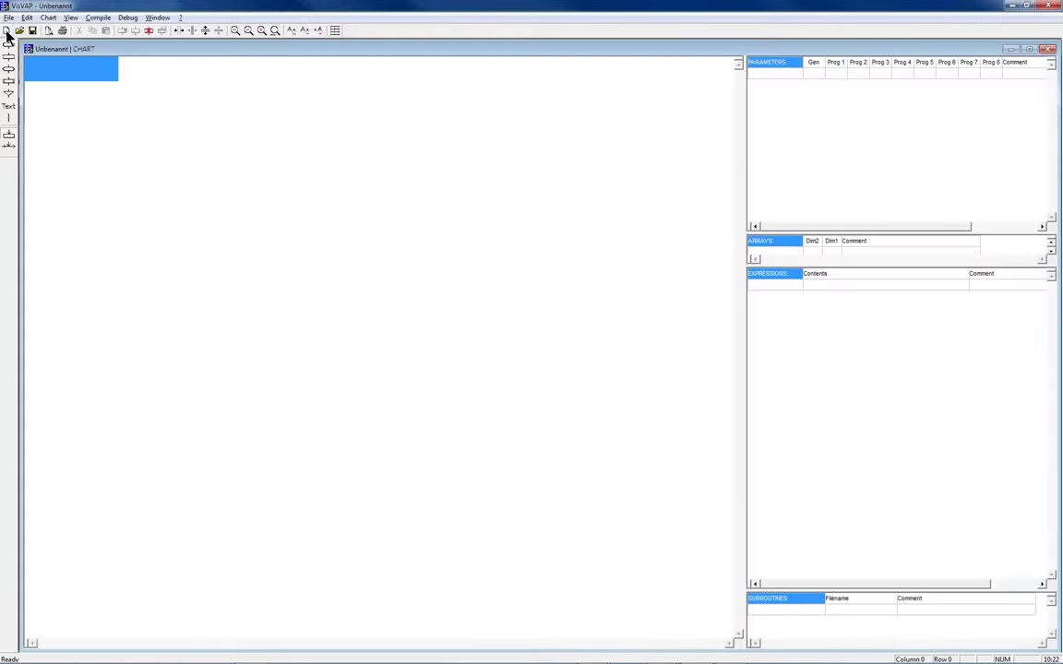
double_click(104, 52)
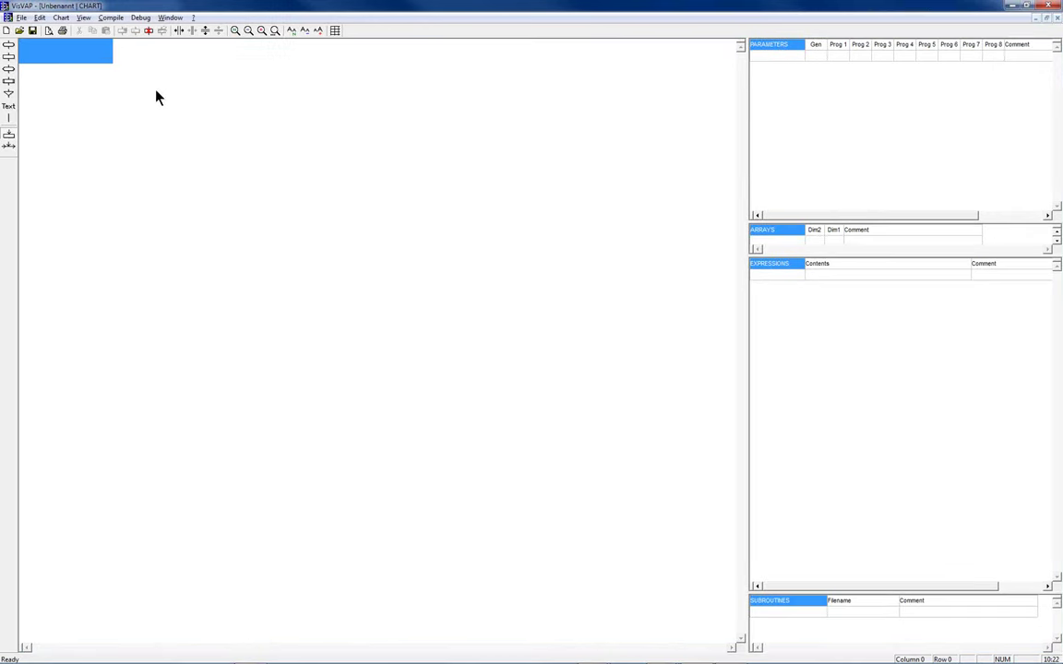
click(781, 276)
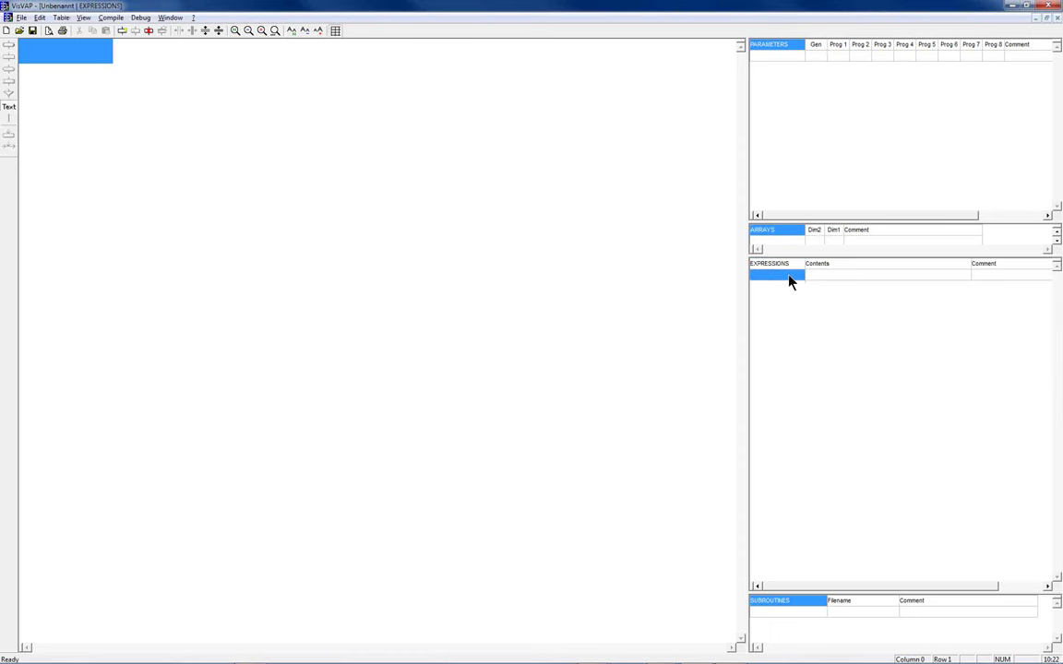
click(781, 616)
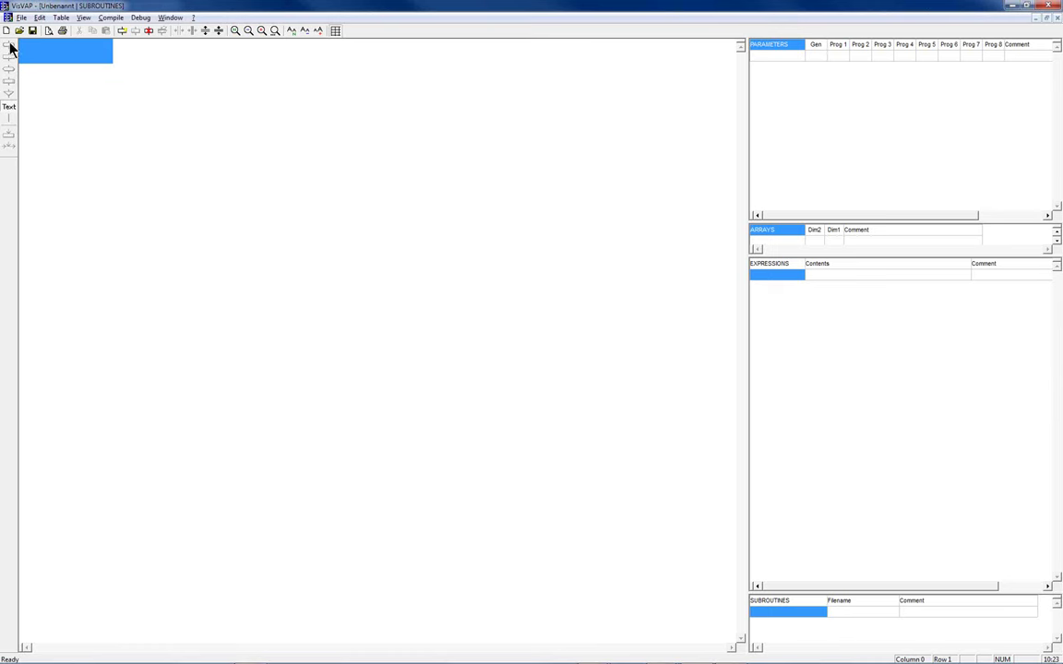
click(35, 60)
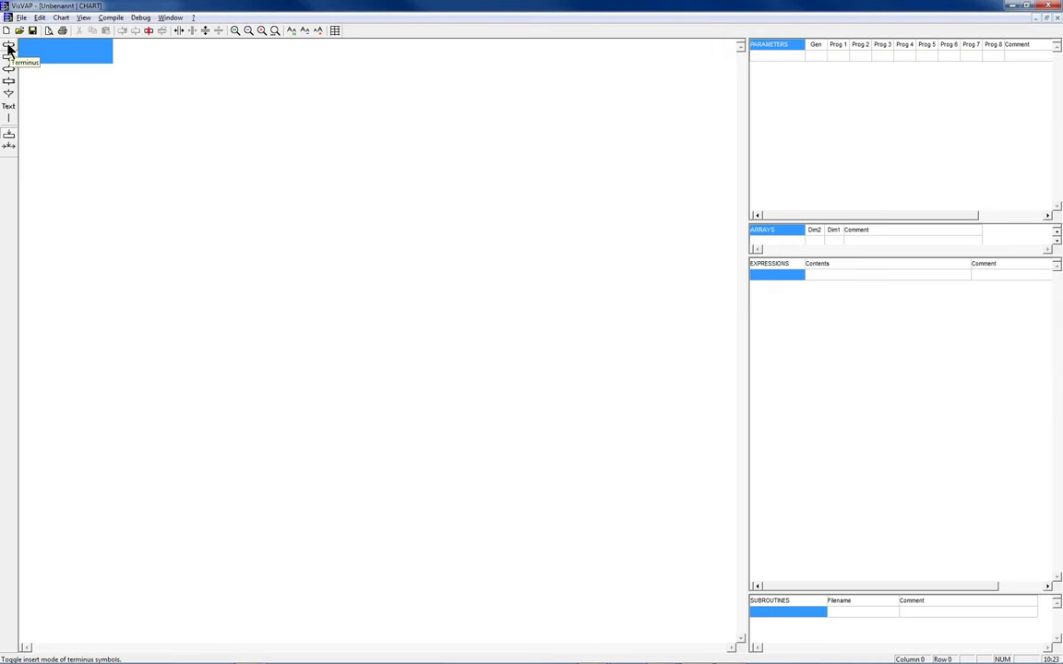
Place a start symbol labelled 'Begin Pedestrian Crossing' in the first chart cell.
click(46, 61)
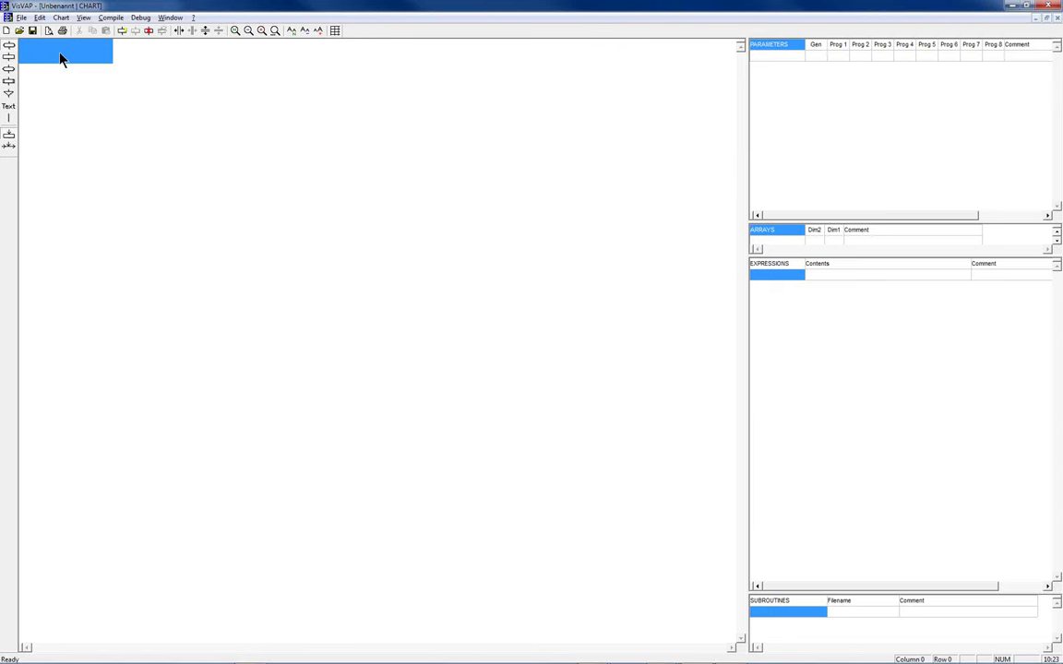
right_click(60, 58)
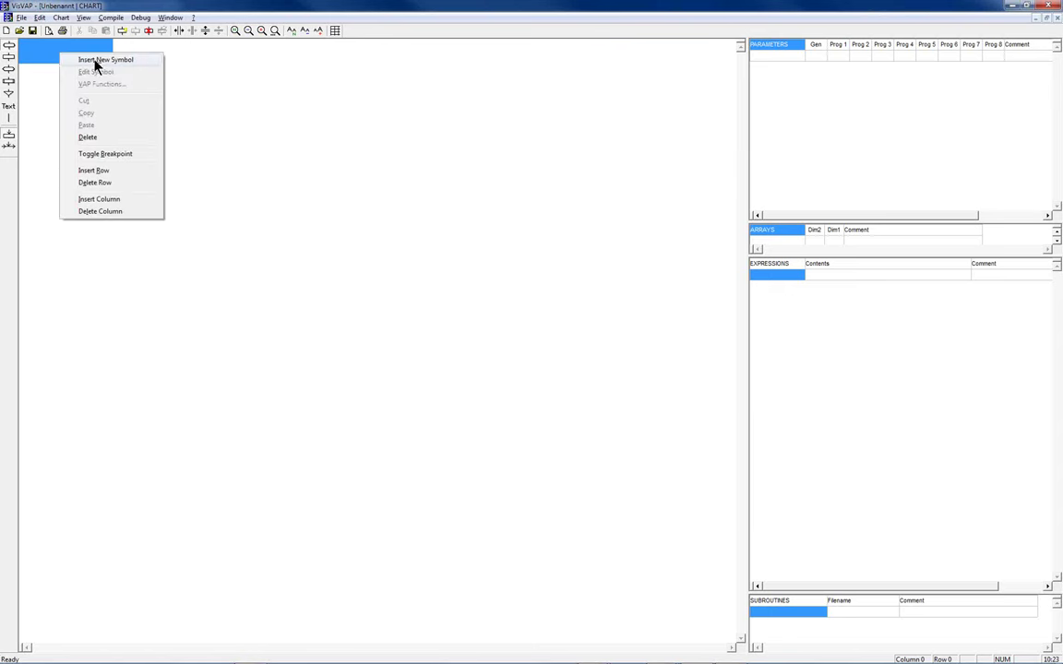
click(93, 60)
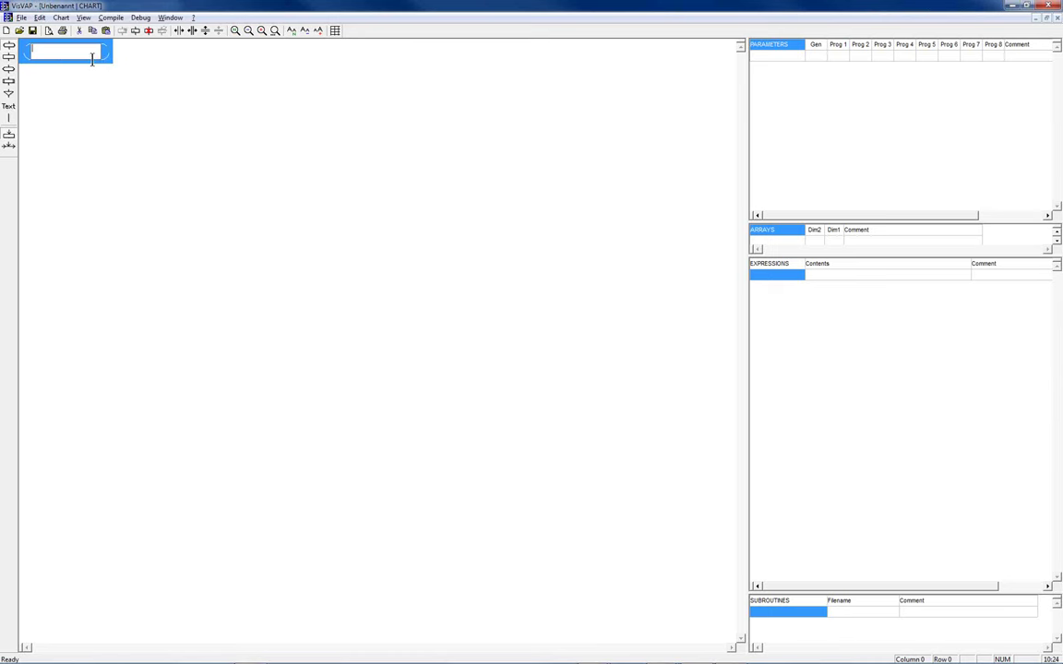
text(Begin)
text(Pedestrian Crossing)
key(Return)
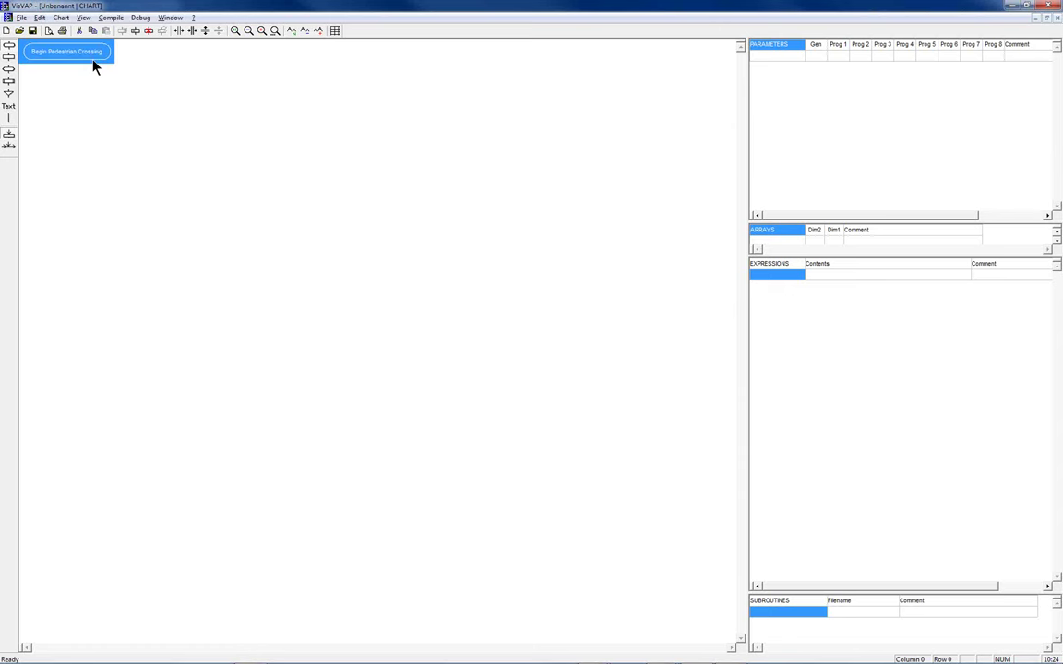
click(262, 30)
click(262, 30)
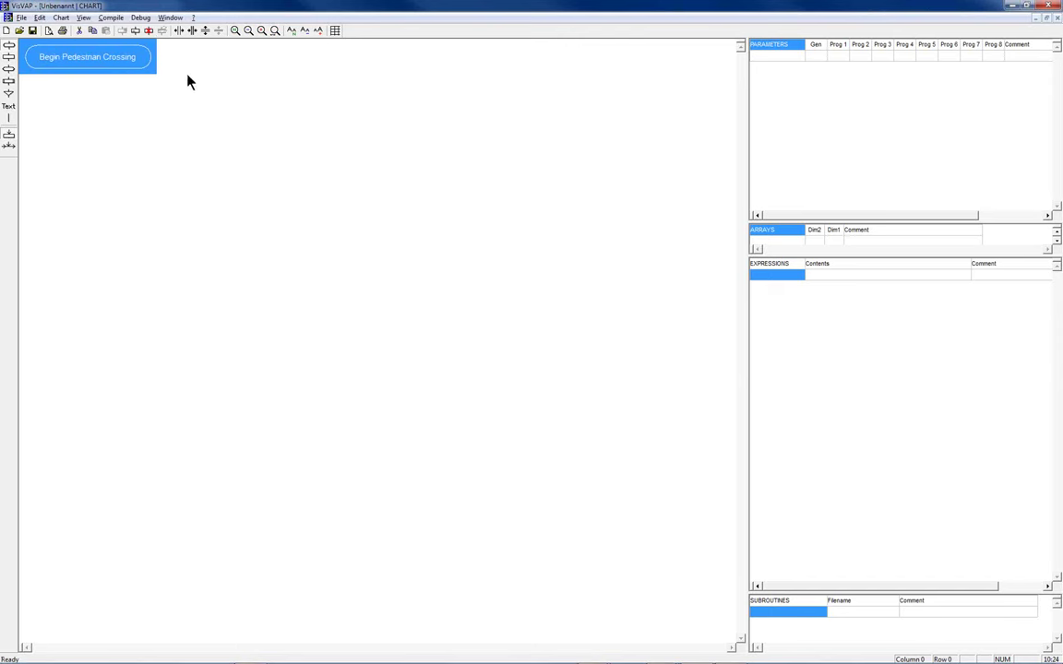
Add an End symbol below it and insert an empty row above End.
click(66, 102)
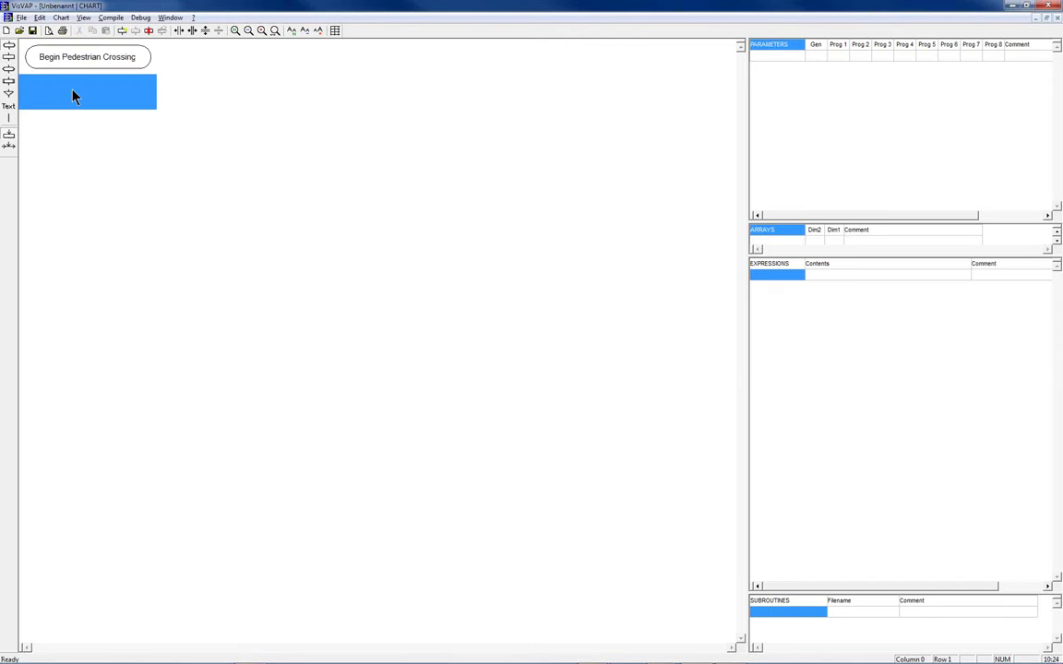
right_click(74, 96)
click(89, 98)
text(End)
key(Return)
click(206, 30)
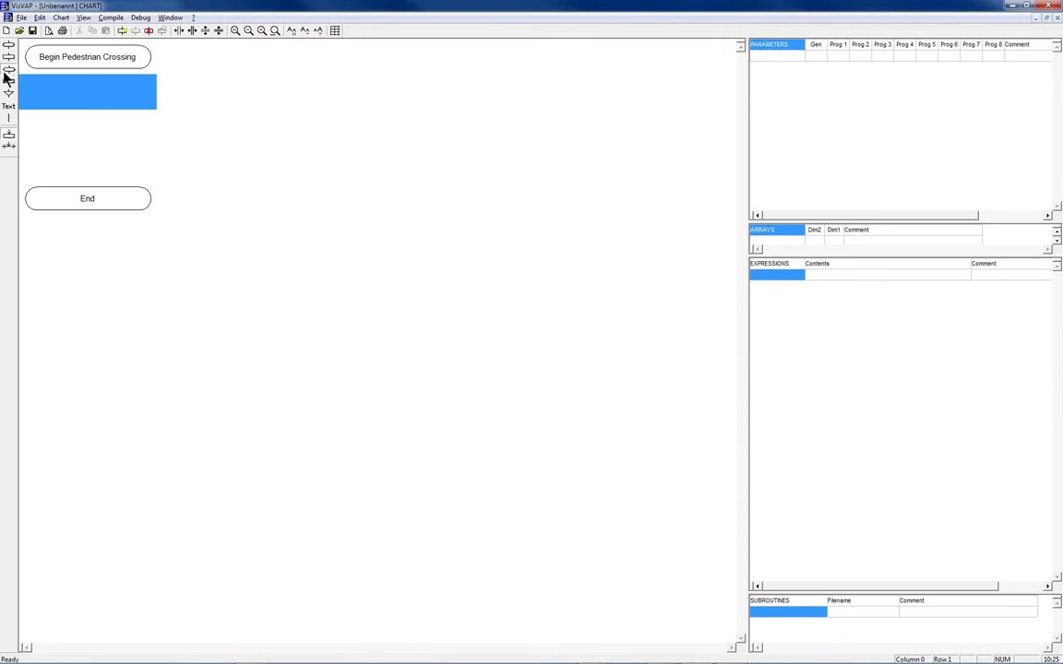
Insert a condition built from the VAP Stage active function with argument 1: Stage_active( 1 ).
right_click(64, 86)
click(98, 95)
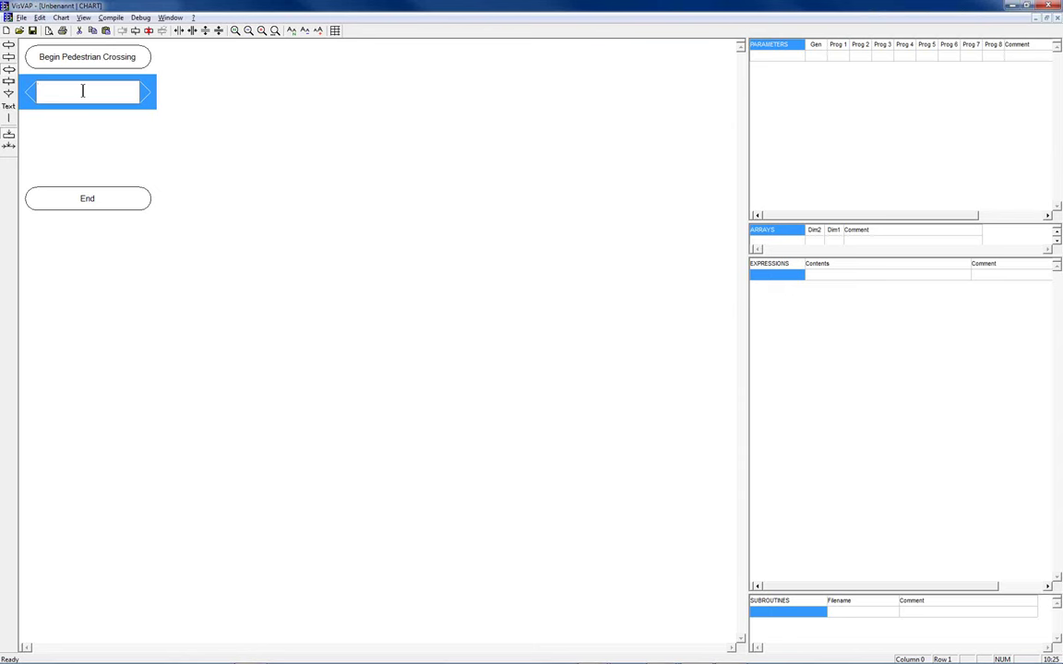
right_click(83, 94)
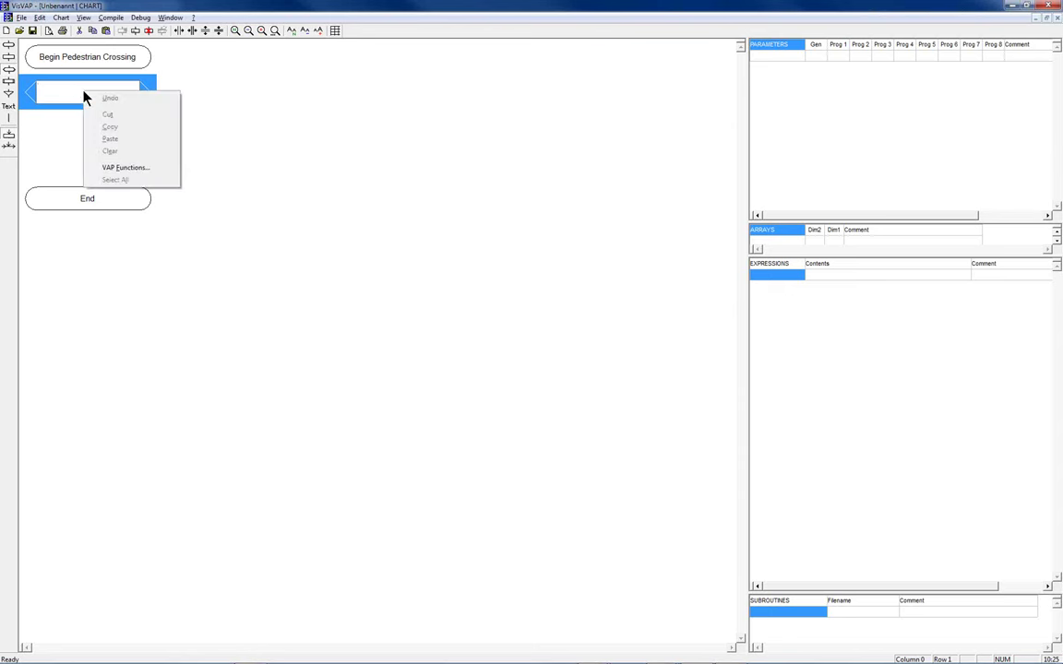
click(111, 173)
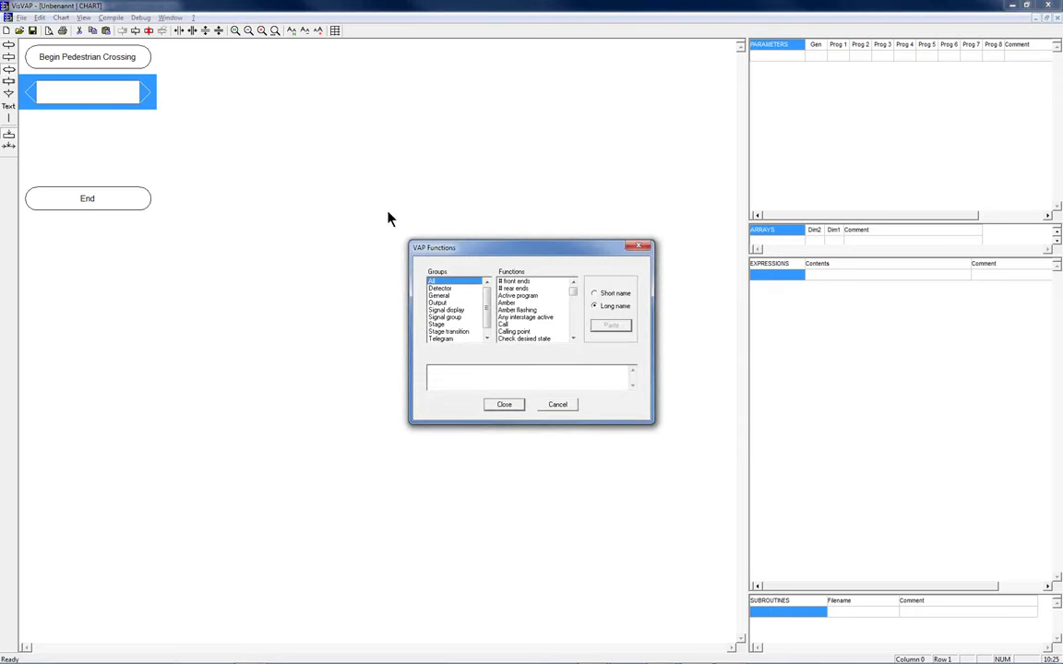
drag(427, 245, 300, 81)
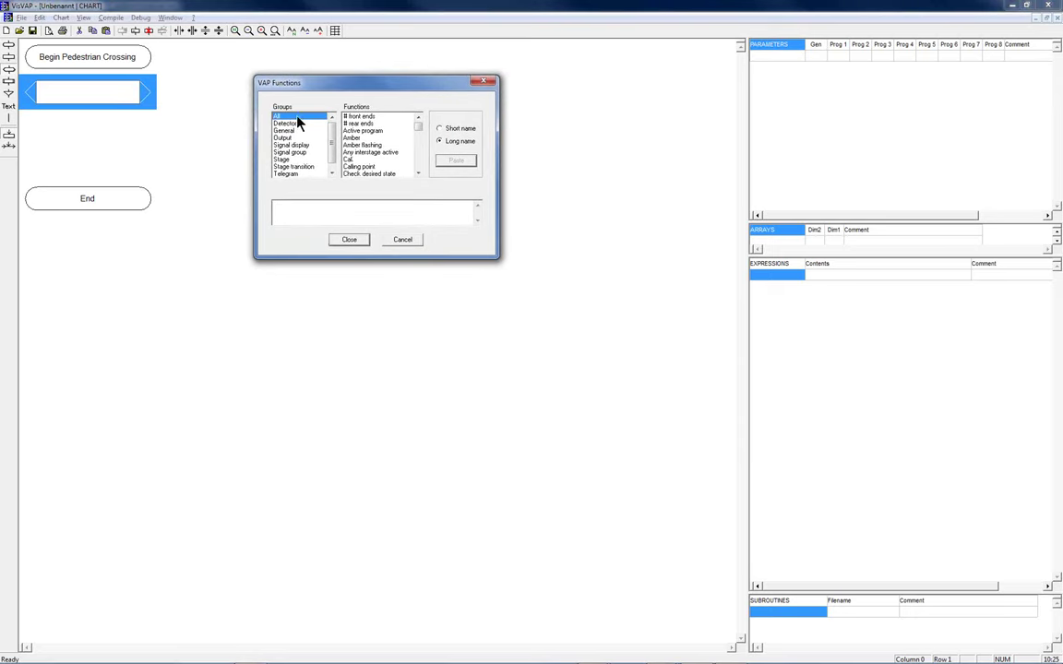
click(284, 161)
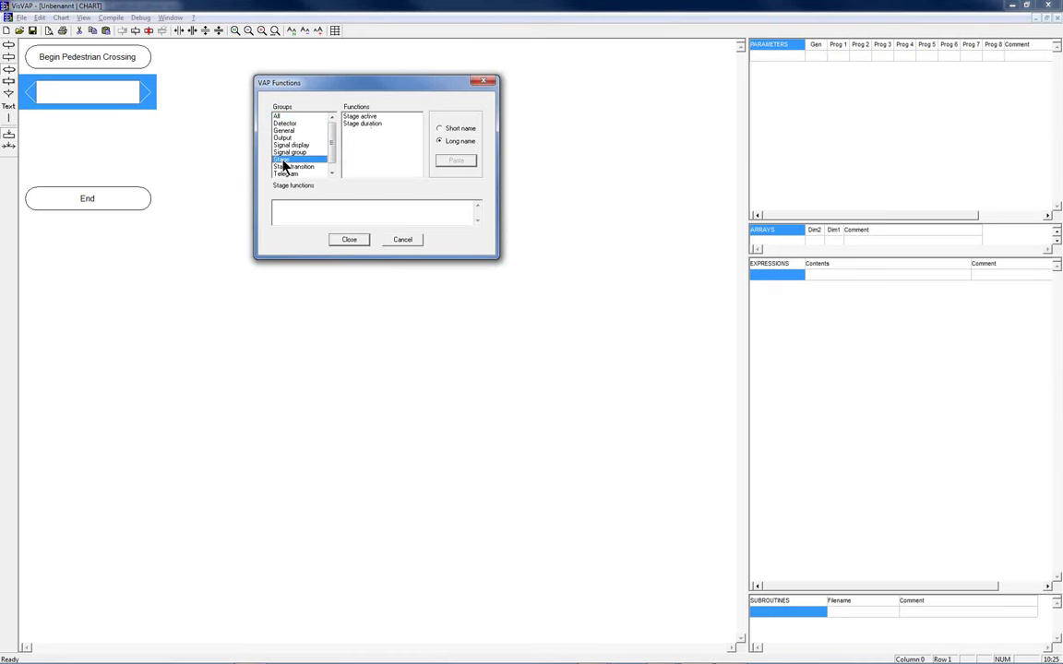
click(364, 117)
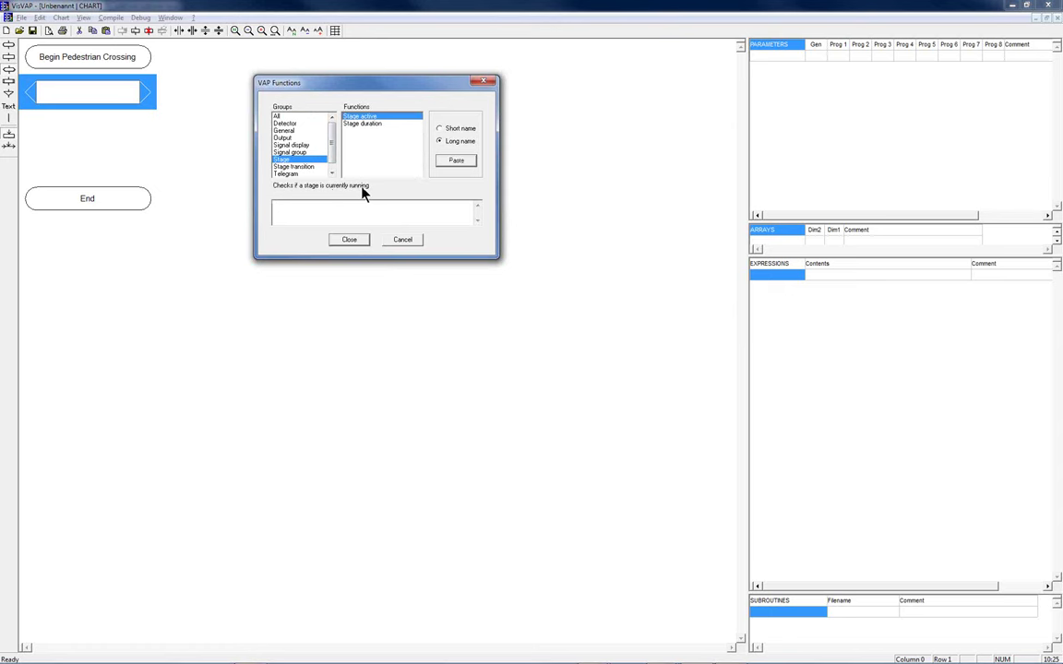
click(454, 162)
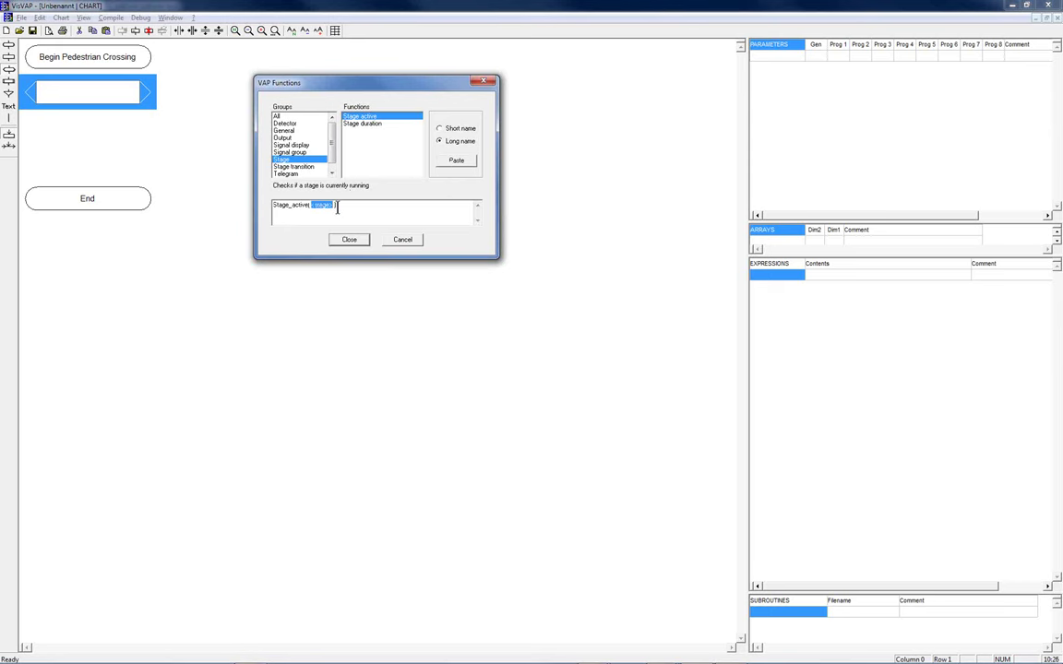
text(1)
click(346, 241)
key(Return)
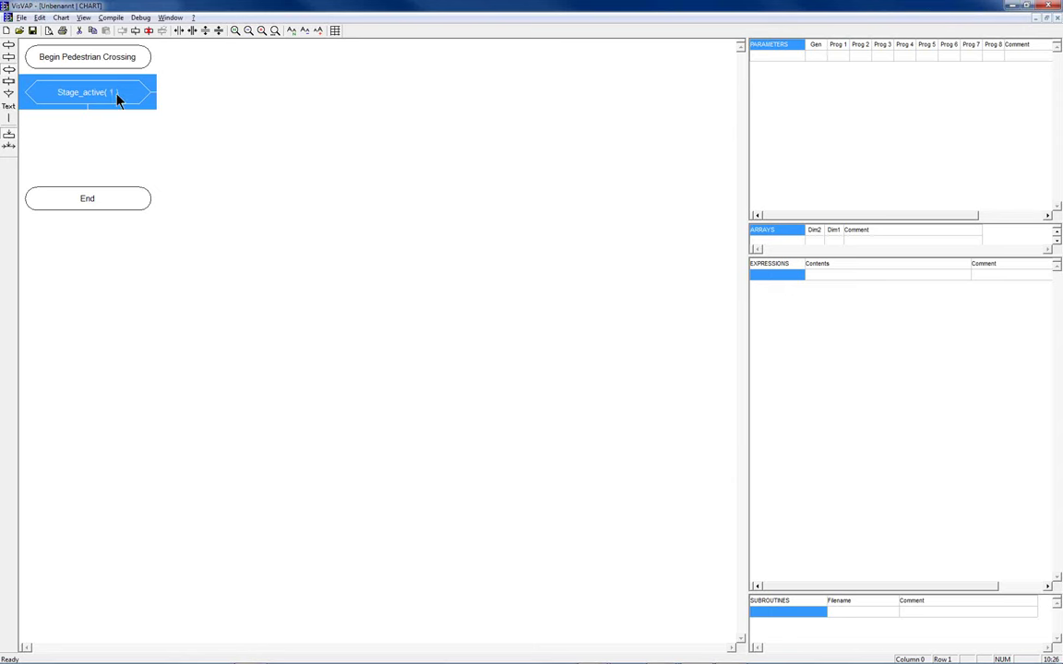
Insert a new 'pedDemand' condition symbol in the cell right of Stage_active( 1 ).
click(172, 97)
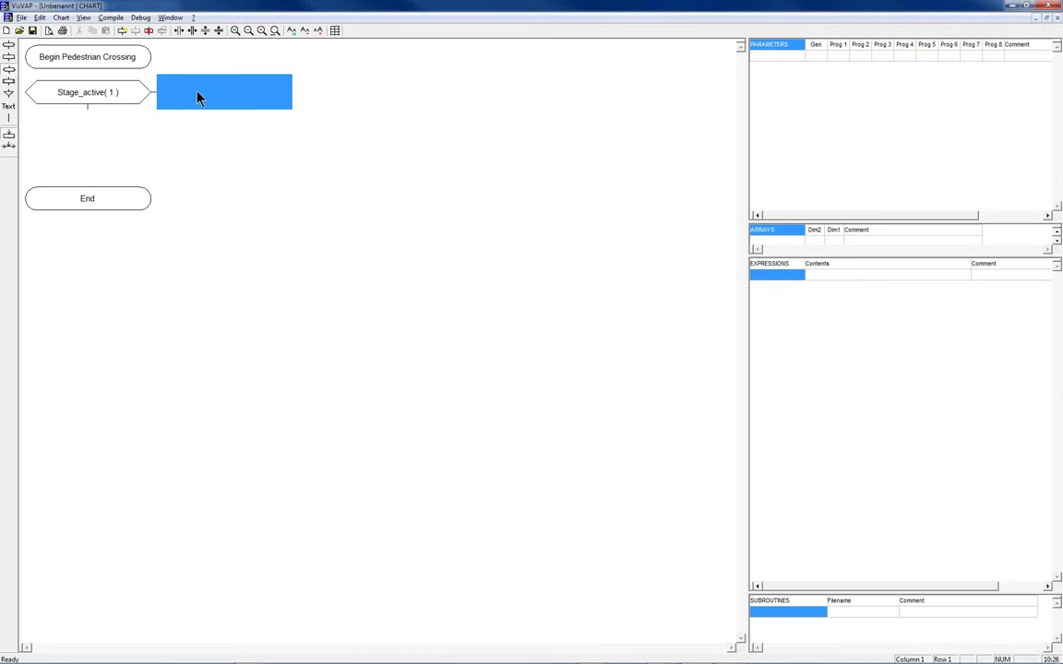
right_click(196, 93)
click(213, 99)
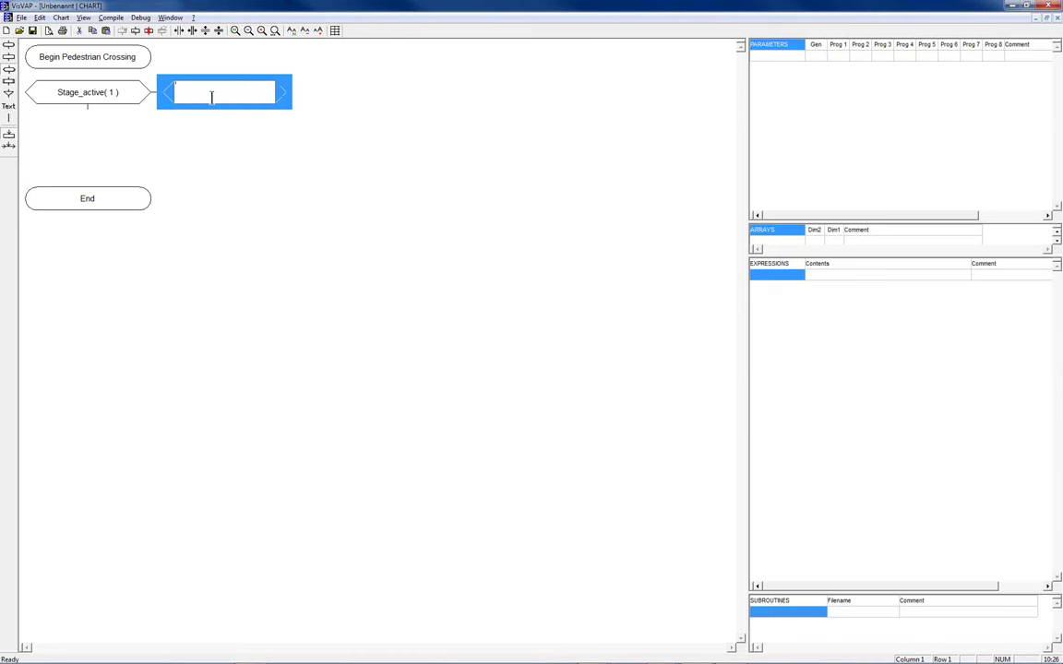
text(pedDemand)
key(Return)
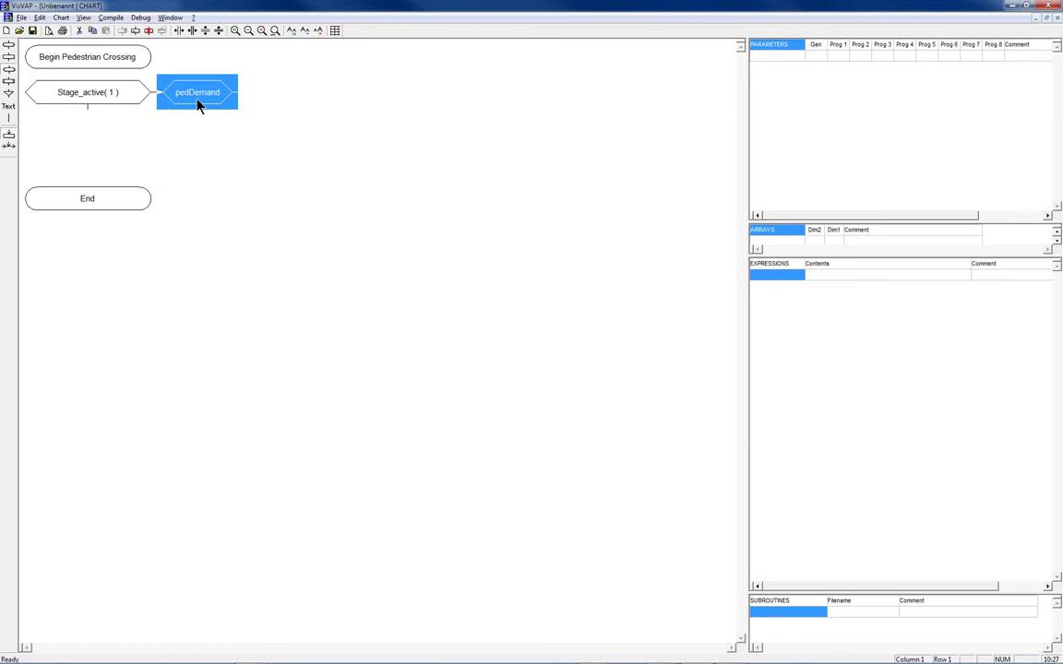
Add 'pedDemand' as the first entry in the EXPRESSIONS table.
click(777, 283)
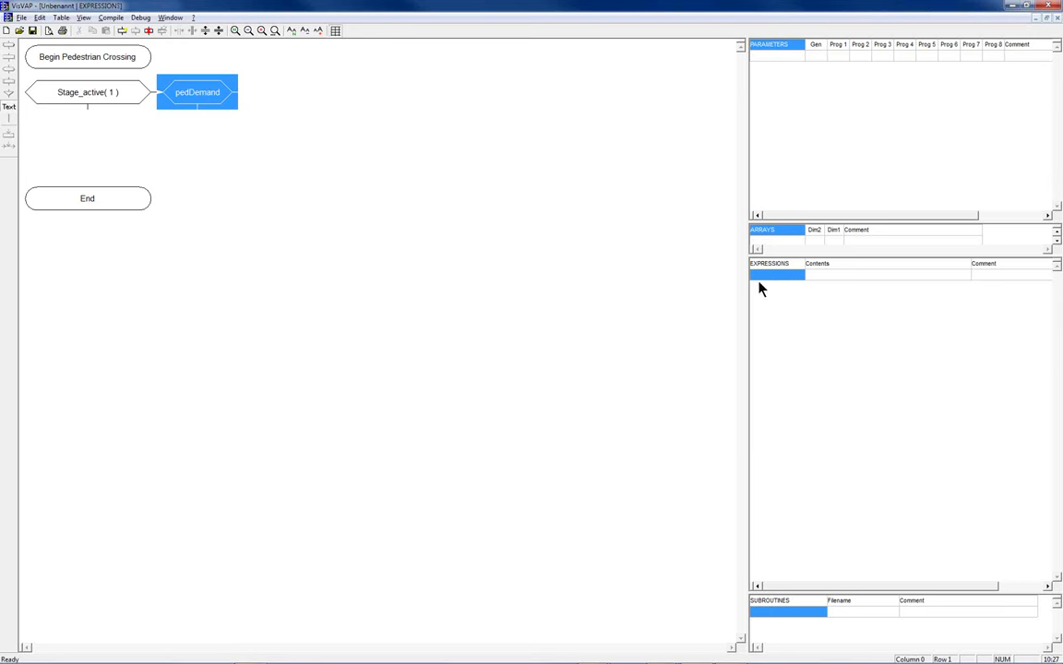
click(764, 277)
text(pedDemand)
key(Return)
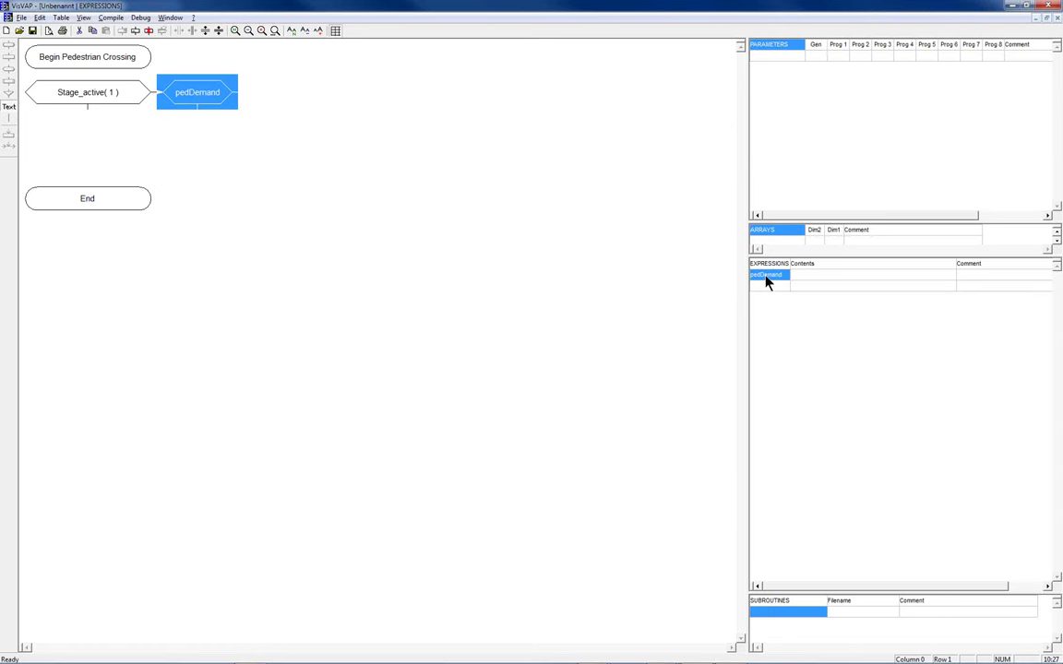
Zoom in, widen the tables and open the Detector VAP functions for pedDemand's contents.
click(261, 31)
click(261, 30)
click(261, 31)
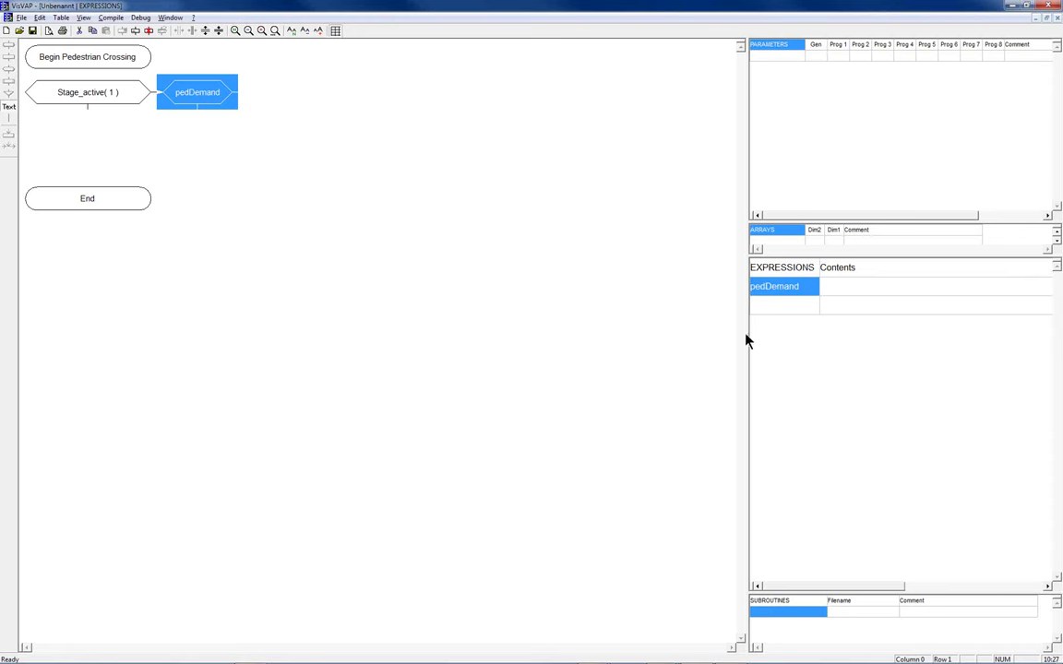
drag(749, 340, 715, 332)
click(797, 291)
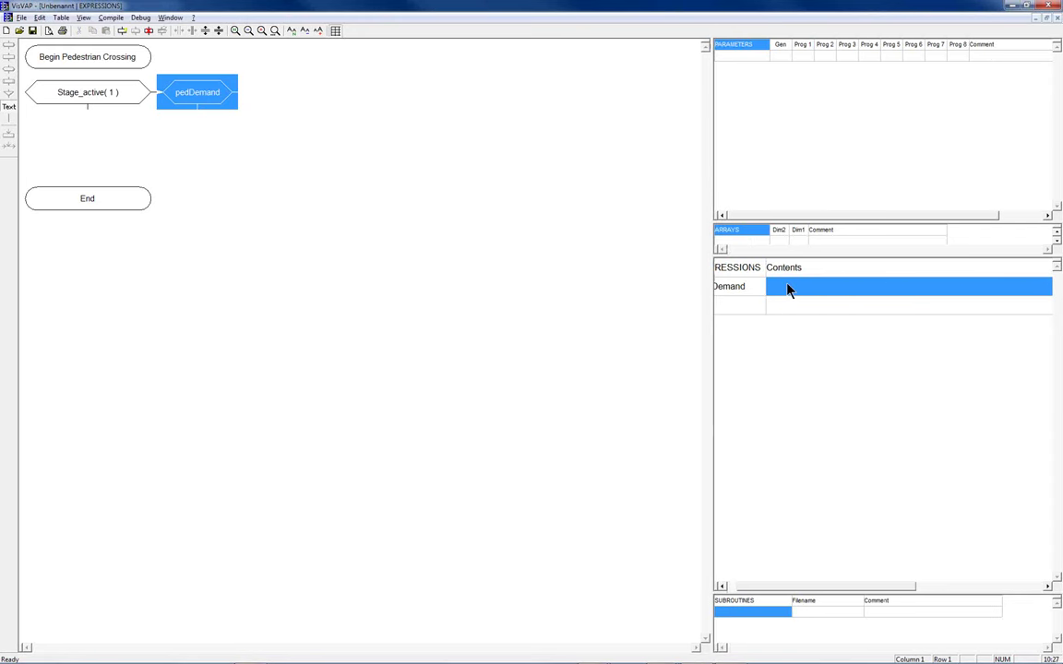
right_click(788, 290)
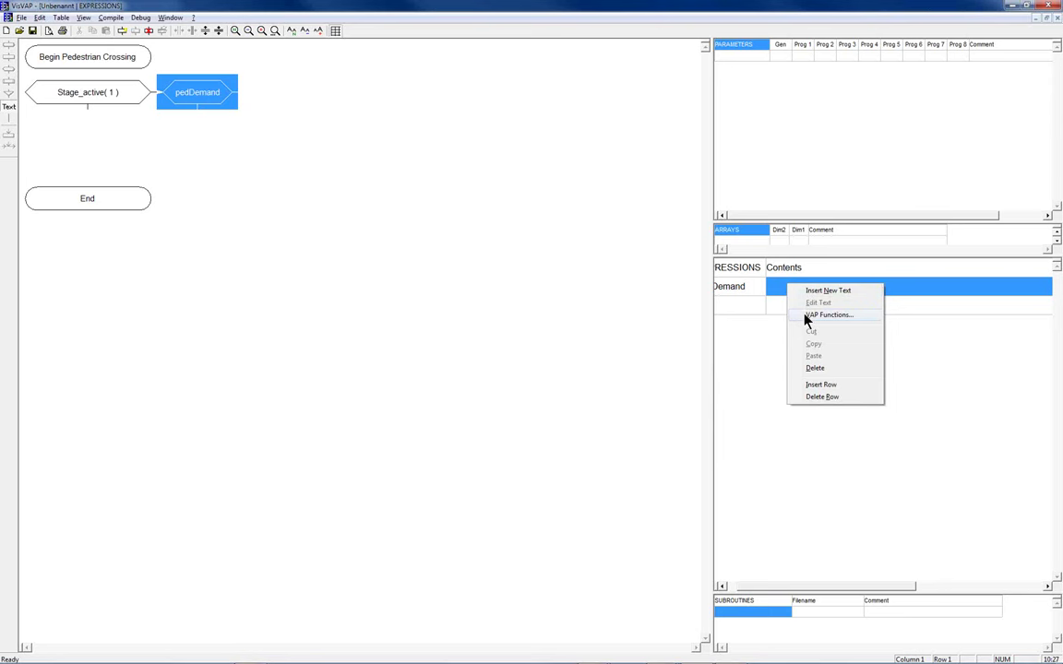
click(808, 316)
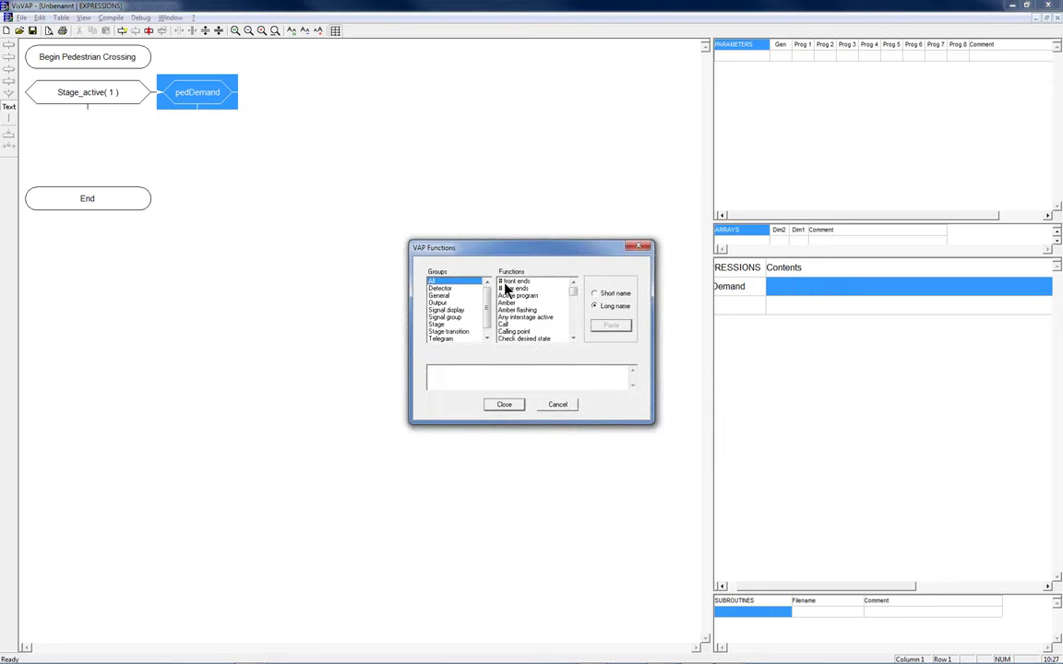
click(444, 289)
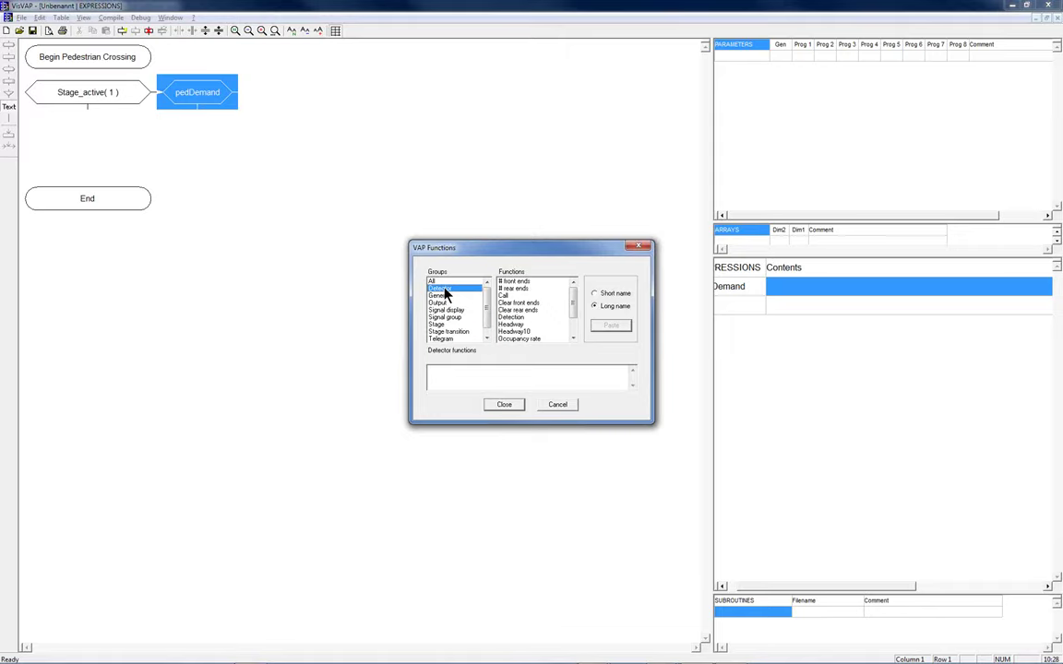
In Vissim's Detectors mode, select the overlapping pedestrian crossing link 4.
key(alt+Tab)
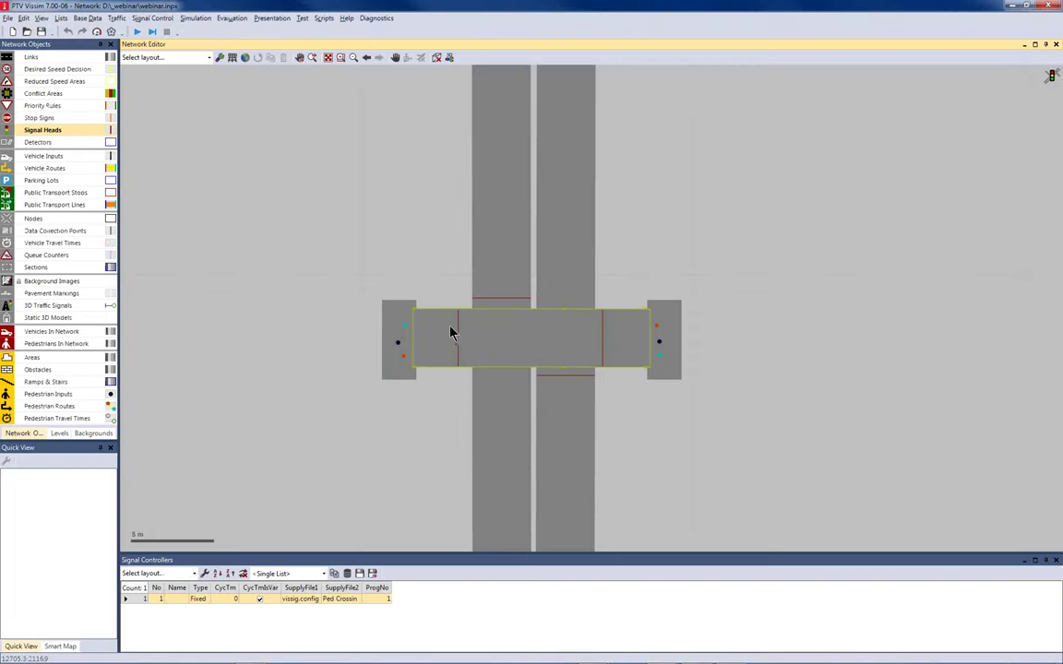
click(67, 143)
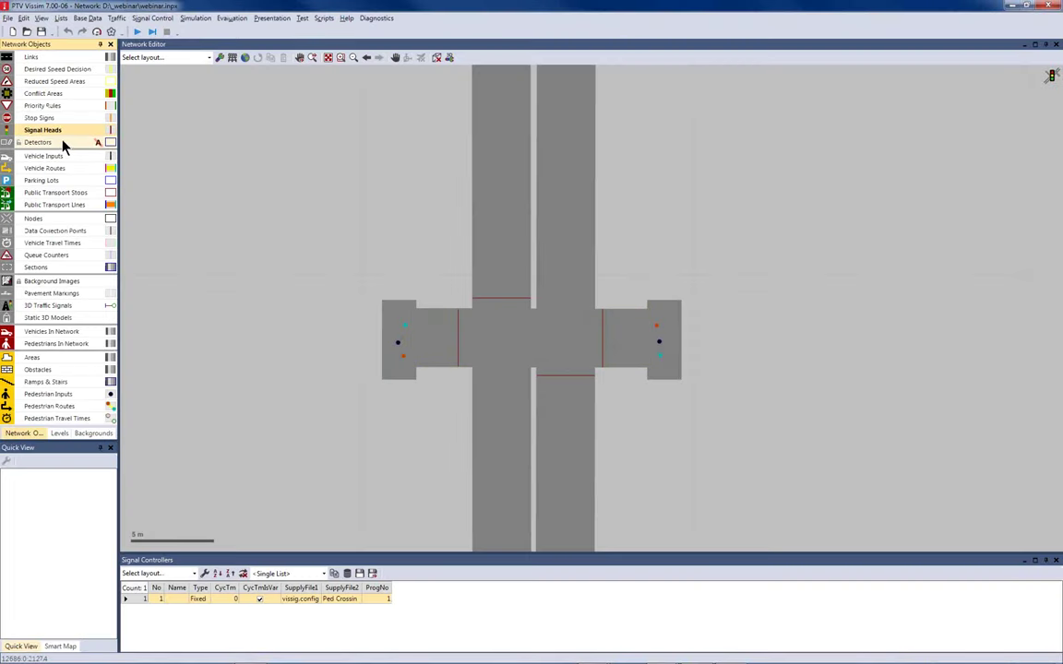
click(565, 327)
scroll(566, 323, up, 3)
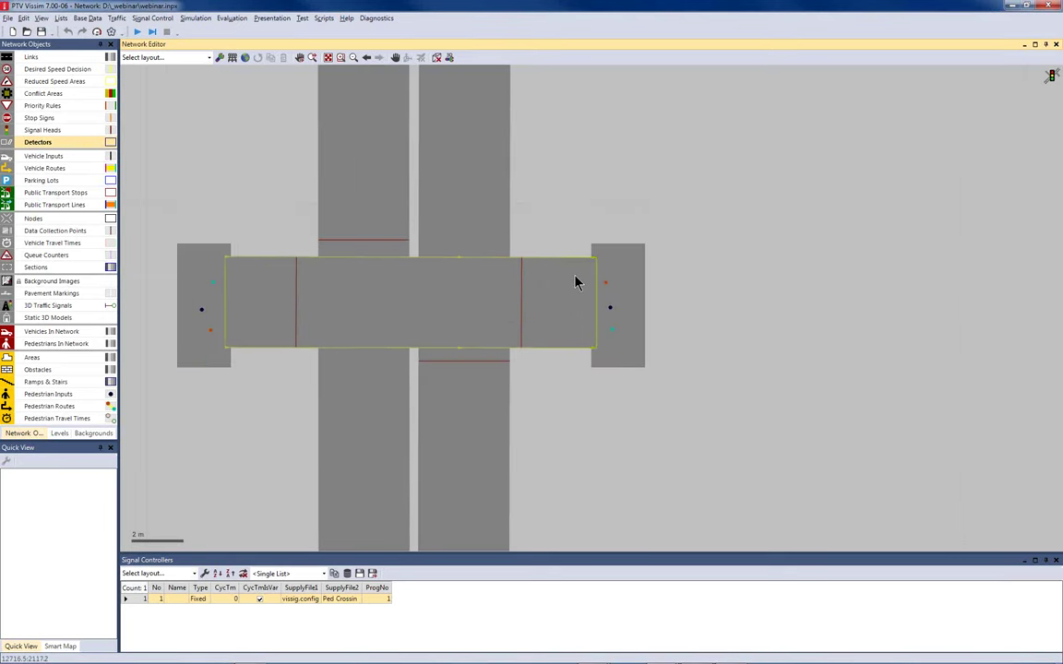
click(575, 282)
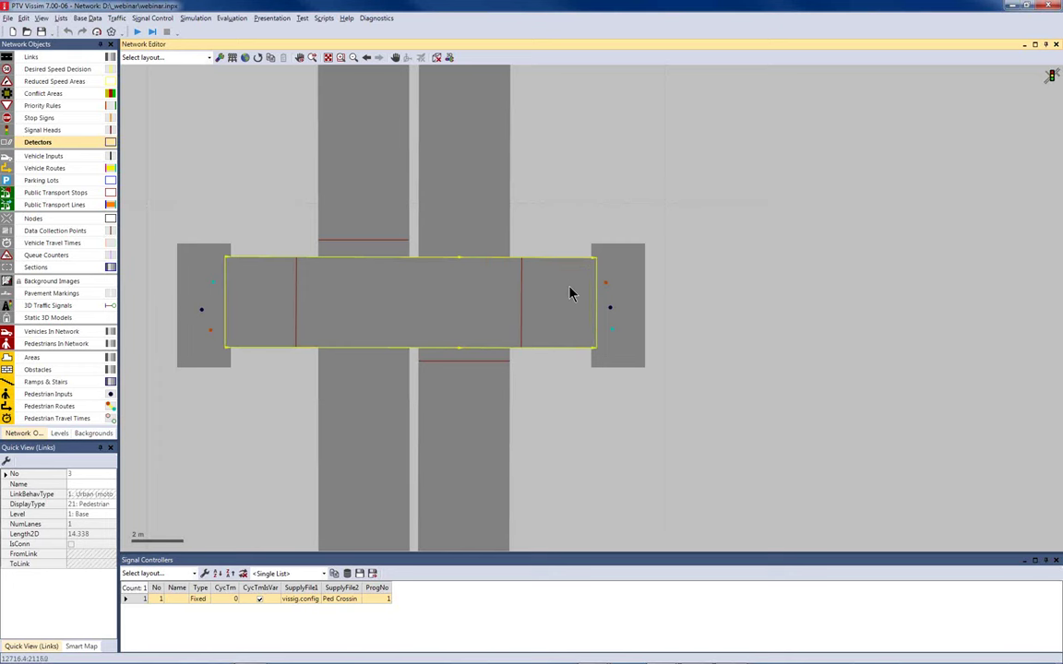
click(569, 294)
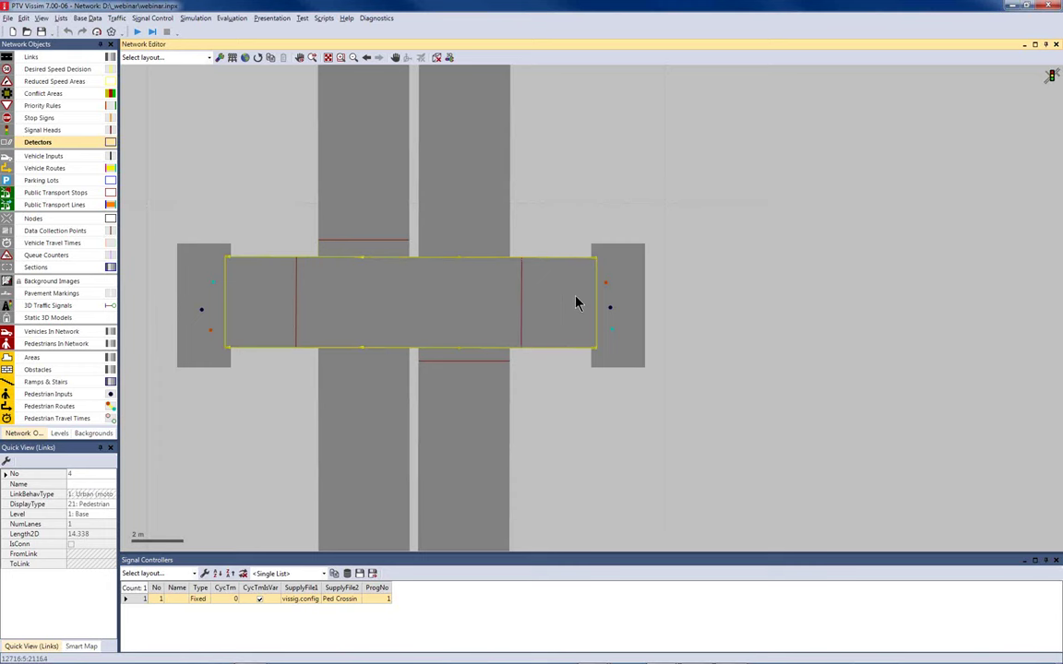
Draw a detector near the crossing's right end with port 2, length 1.5 and before stop 1.5.
drag(576, 302, 498, 302)
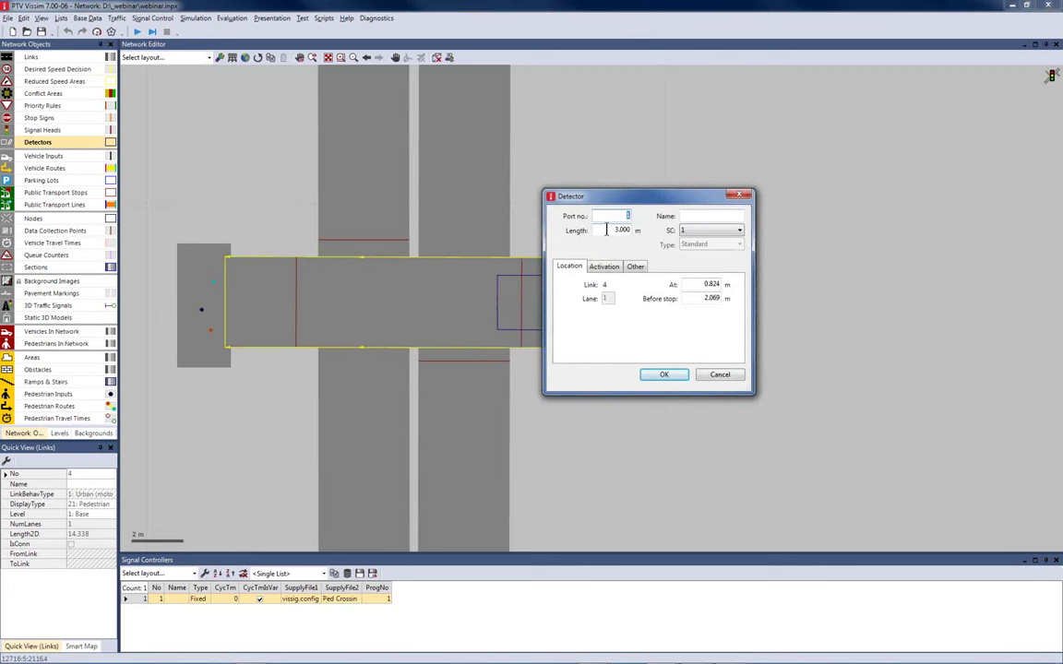
text(2)
key(Tab)
text(1.5)
drag(704, 298, 728, 298)
text(1.5)
click(661, 375)
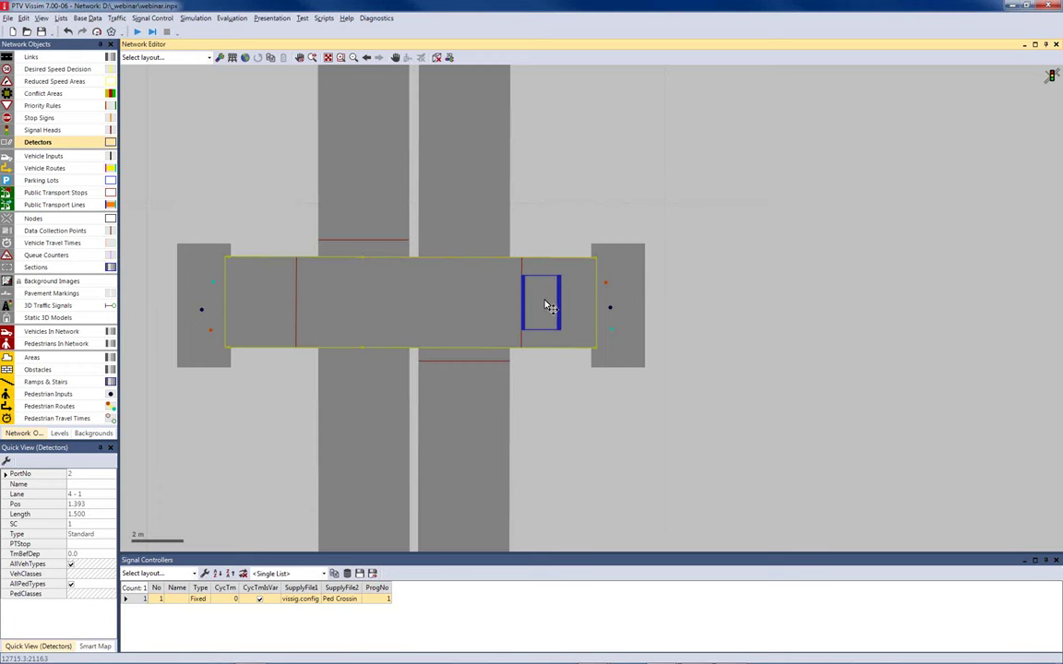
Copy the detector to the crossing's left end on link 3 and set before stop to 1.5.
drag(545, 304, 280, 301)
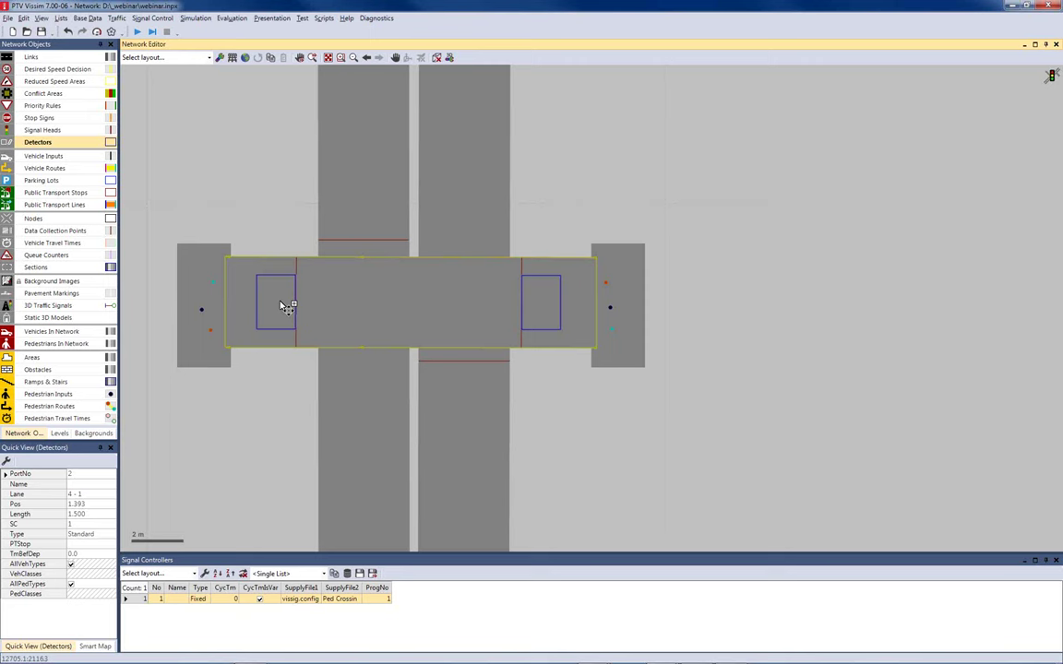
drag(280, 304, 278, 311)
double_click(276, 307)
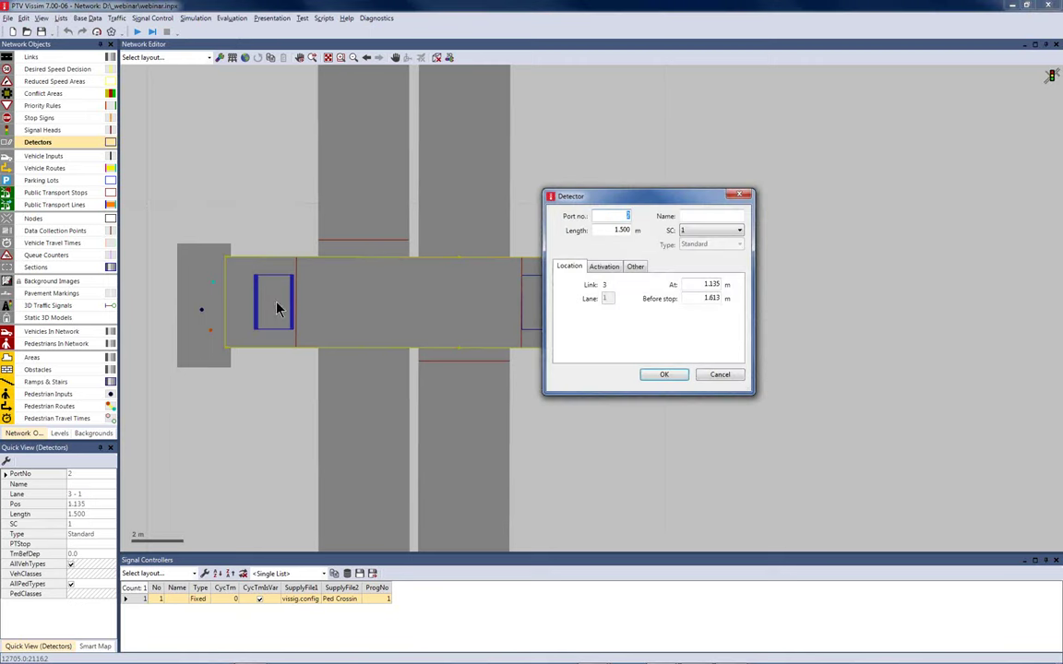
double_click(711, 298)
text(1.5)
click(668, 373)
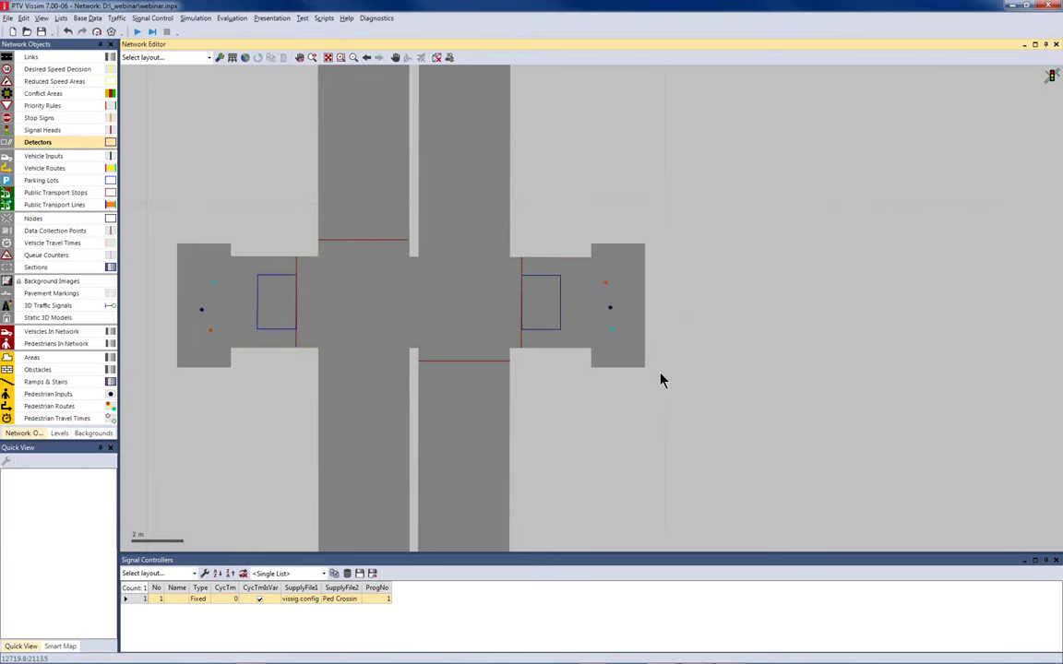
Save the Vissim network, then set pedDemand's contents to Occupancy( 2 ) > 0 in VisVAP.
click(41, 32)
key(alt+Tab)
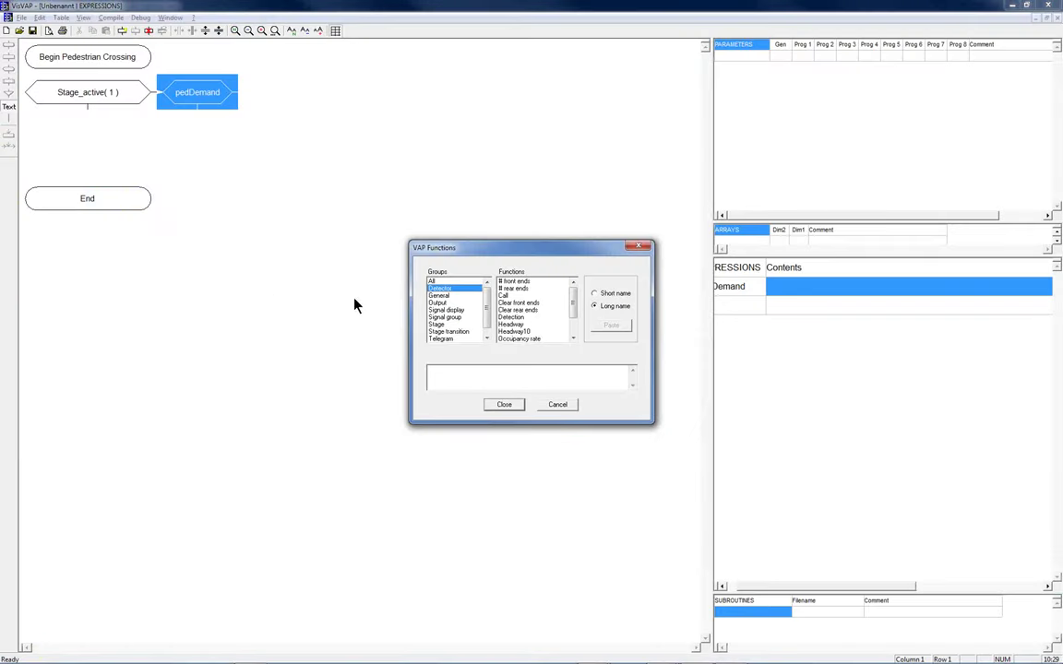
click(573, 339)
click(539, 338)
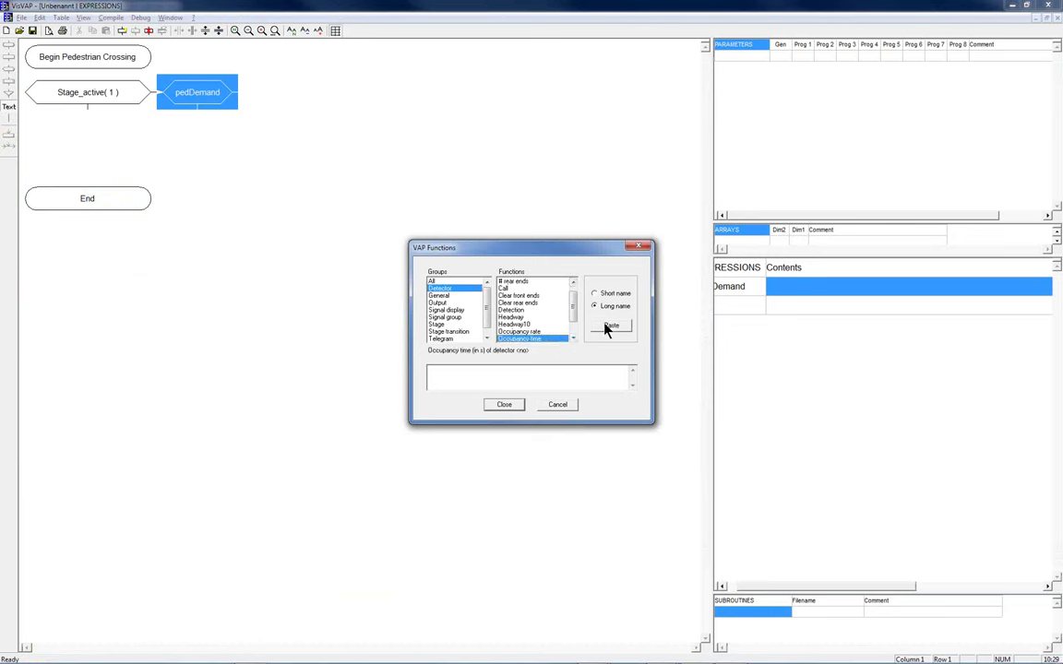
click(607, 328)
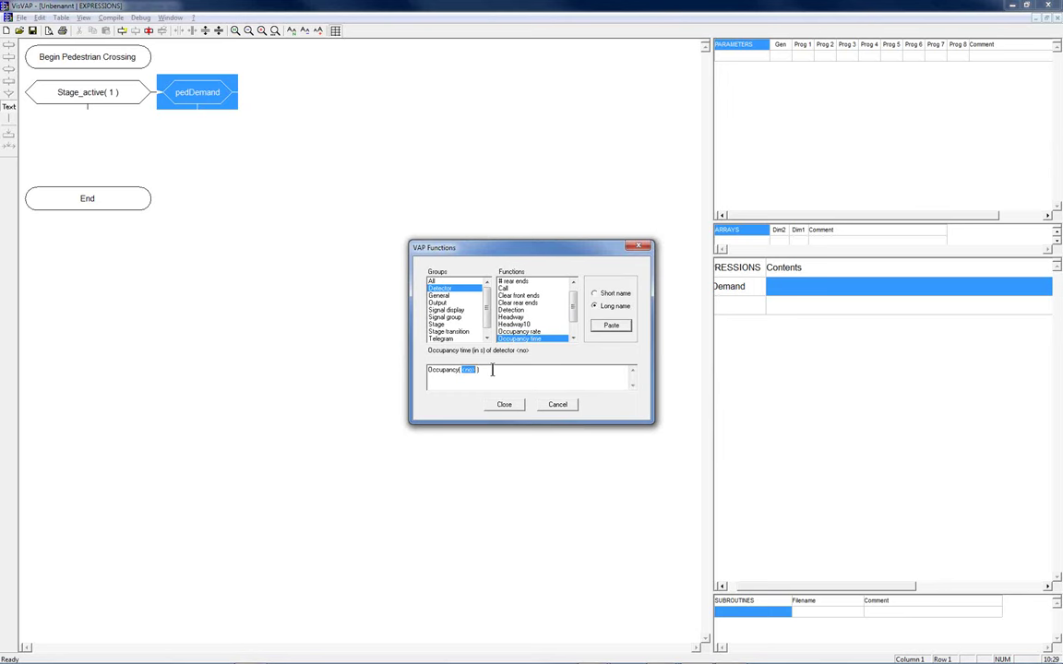
text(2)
text(> 0)
click(503, 407)
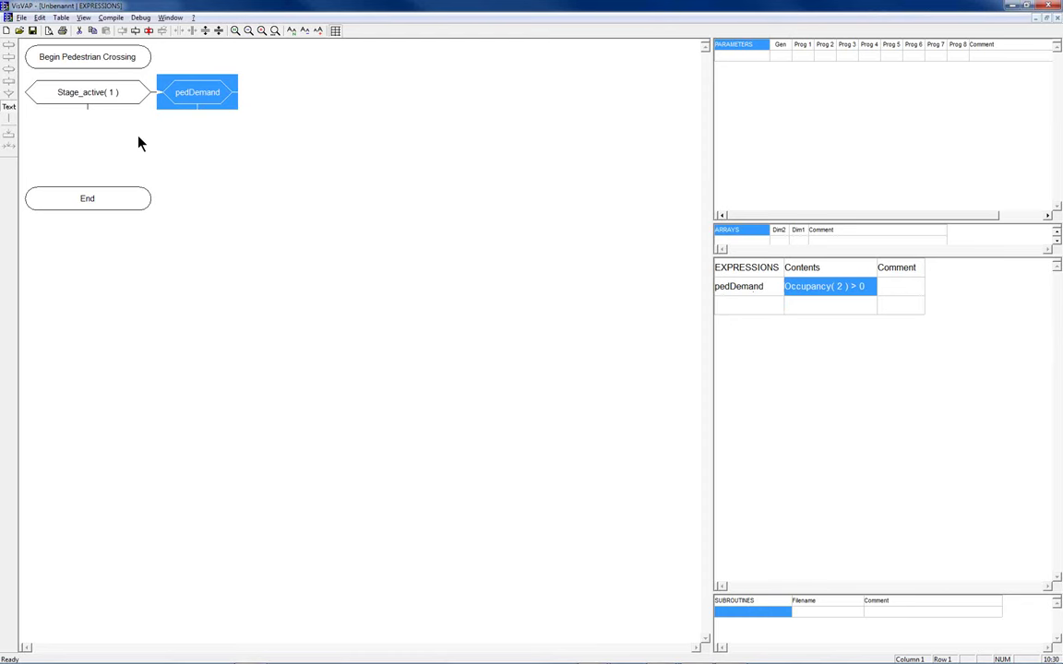
Insert a new action box in the cell right of the pedDemand decision.
click(103, 98)
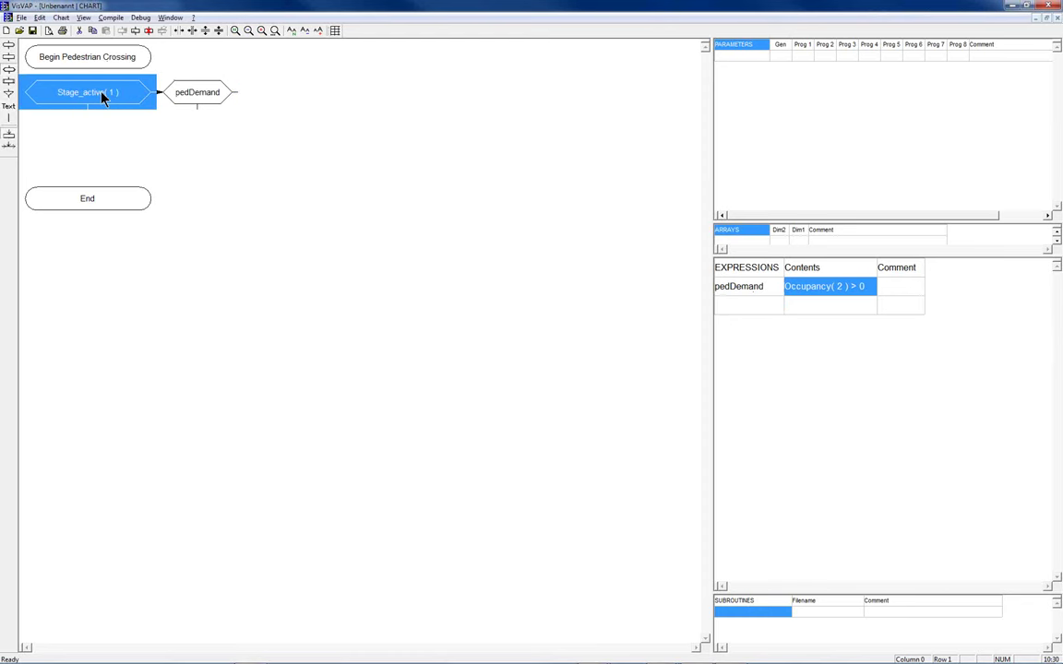
click(193, 99)
click(258, 100)
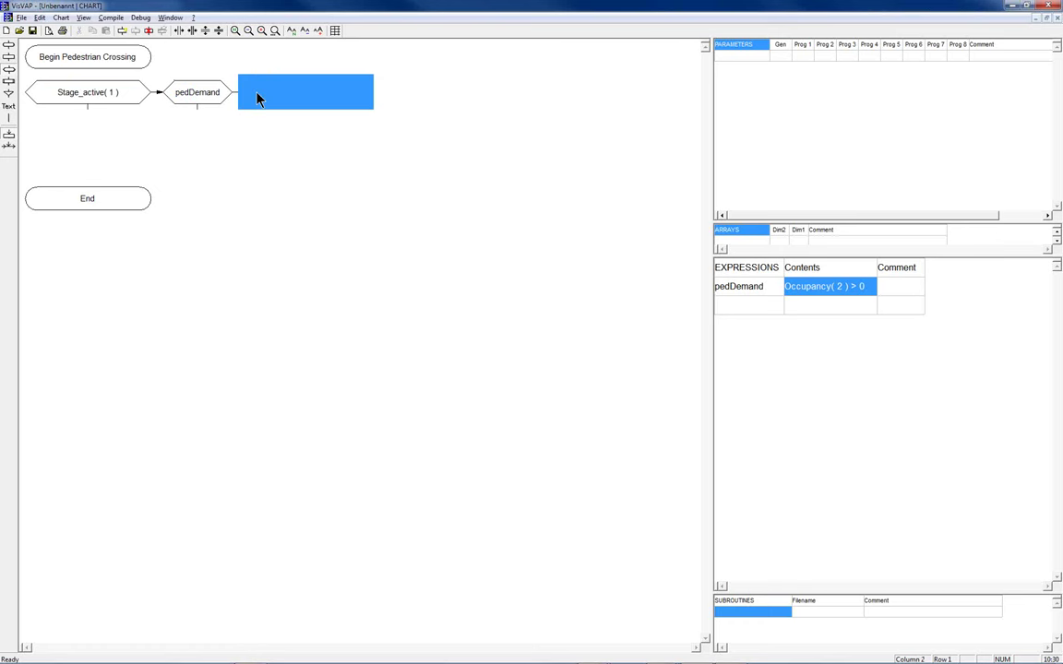
click(7, 63)
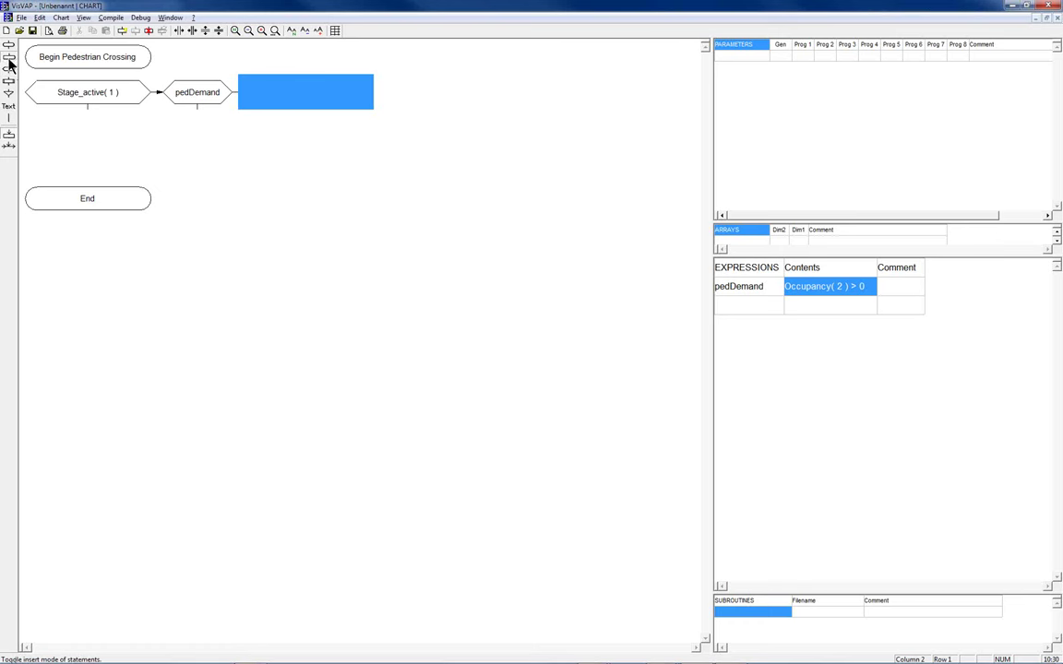
right_click(261, 96)
click(277, 100)
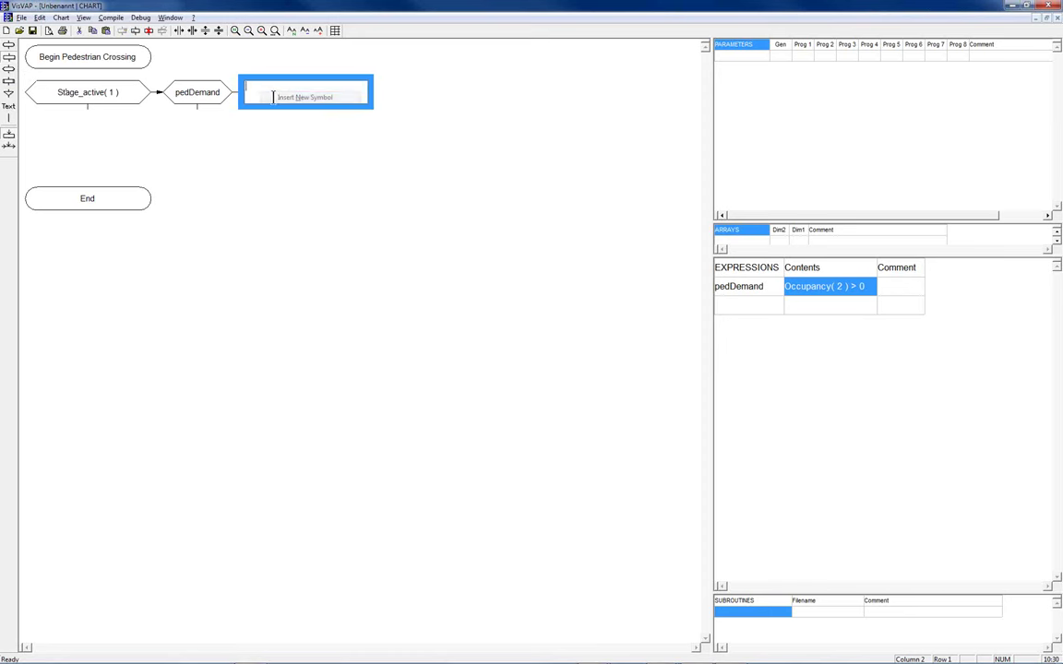
Fill the action box with the Interstage( 1 , 2) function from the stage transition functions.
right_click(262, 92)
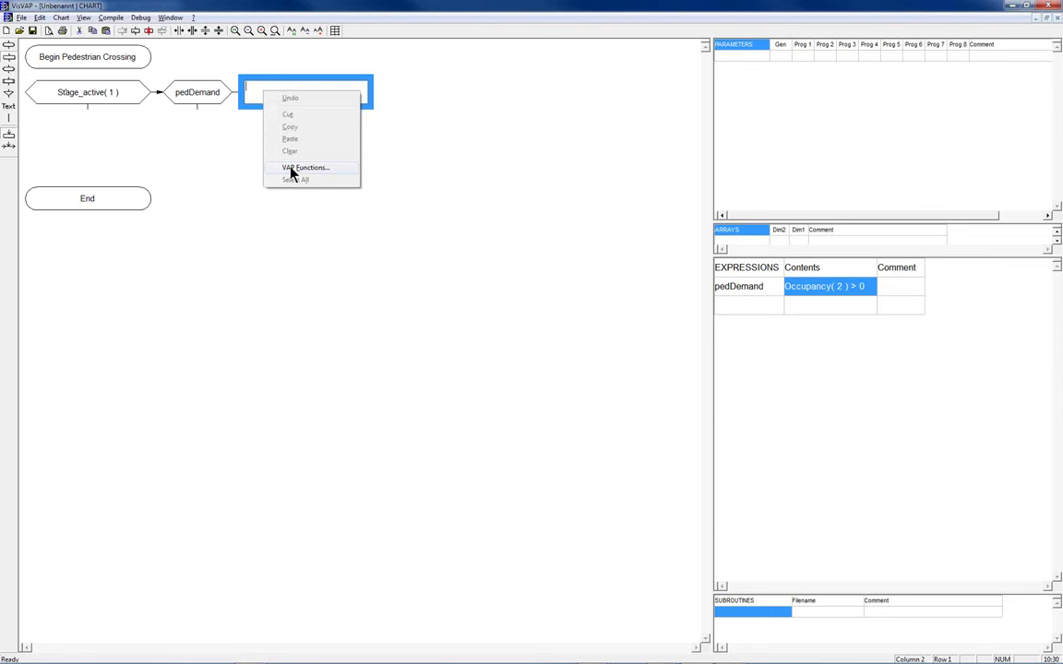
click(292, 170)
drag(440, 228, 337, 139)
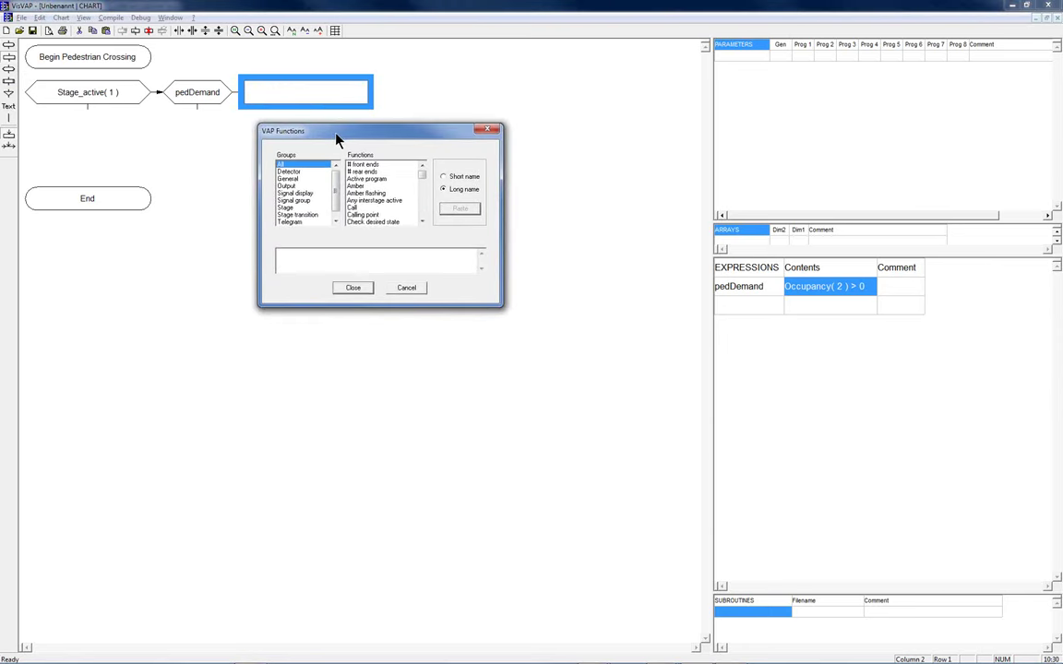
click(287, 207)
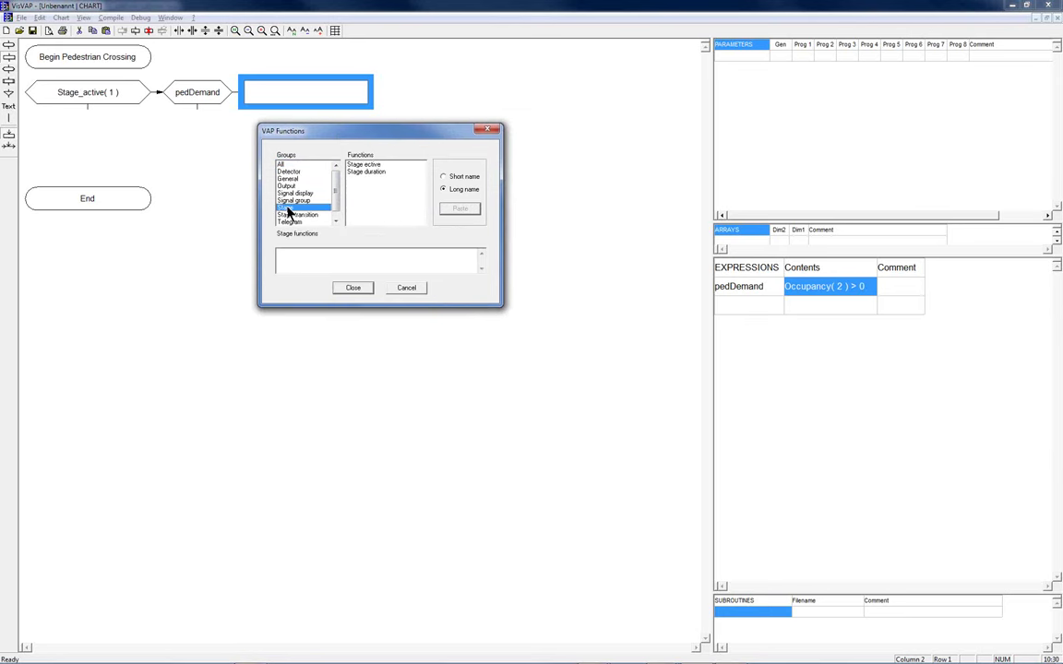
click(289, 215)
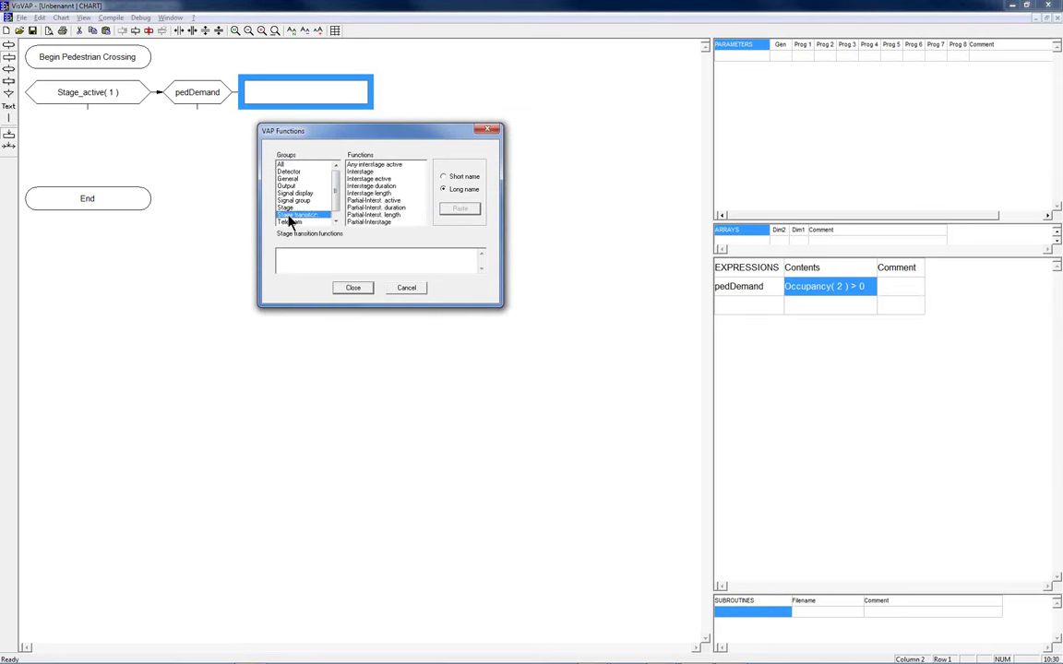
click(363, 174)
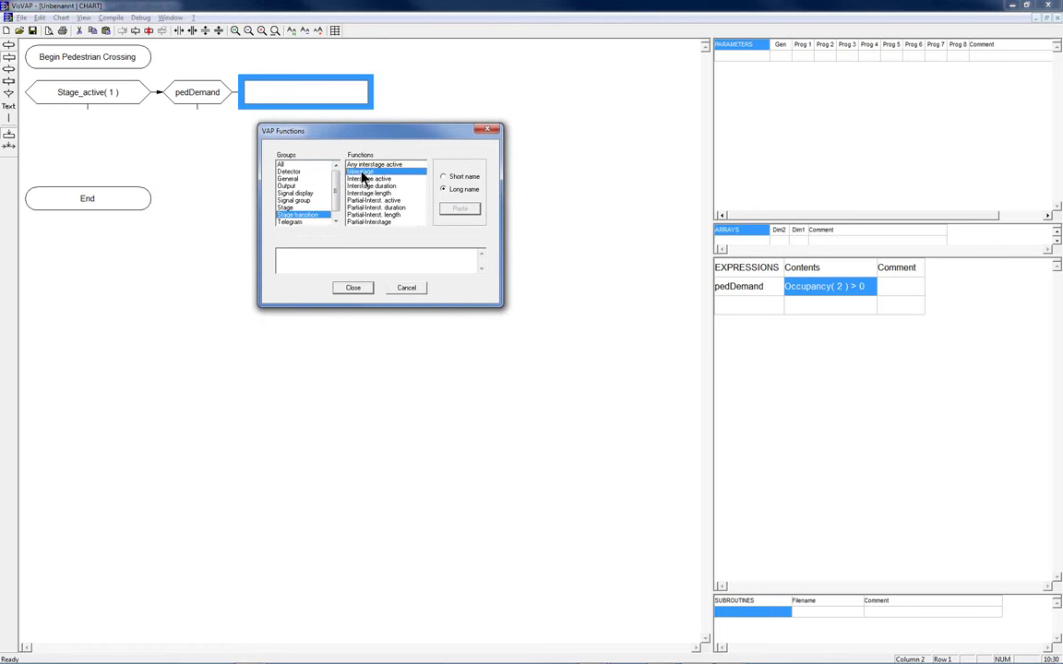
click(460, 208)
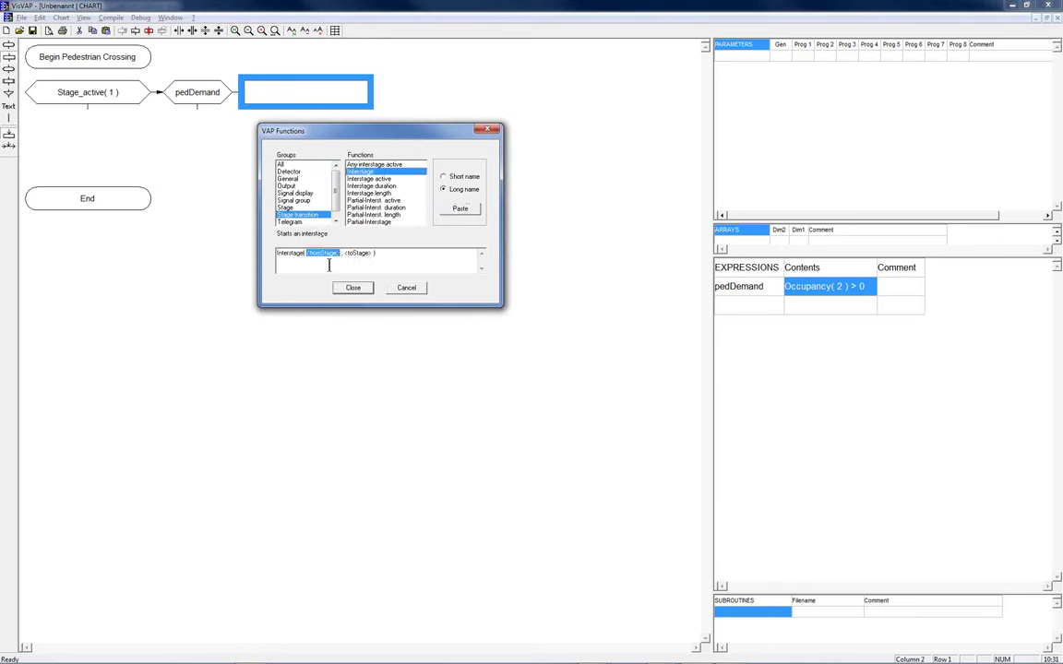
text(1)
key(Tab)
text(2)
click(349, 291)
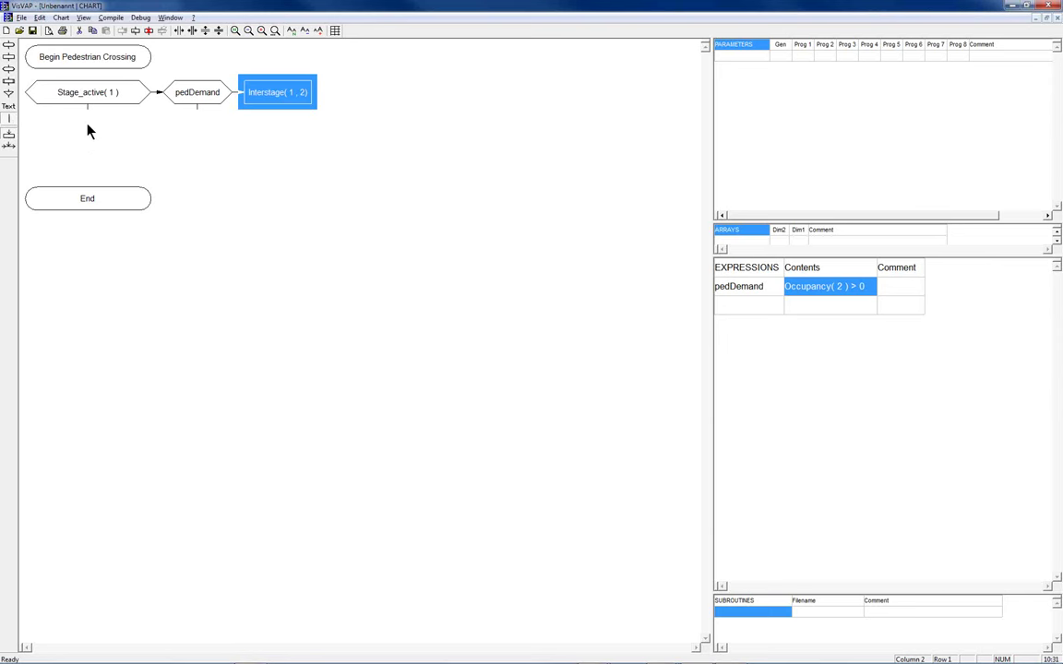
Connect Begin through Stage_active( 1 ) down to End, and join Interstage( 1 , 2) into that path.
click(78, 62)
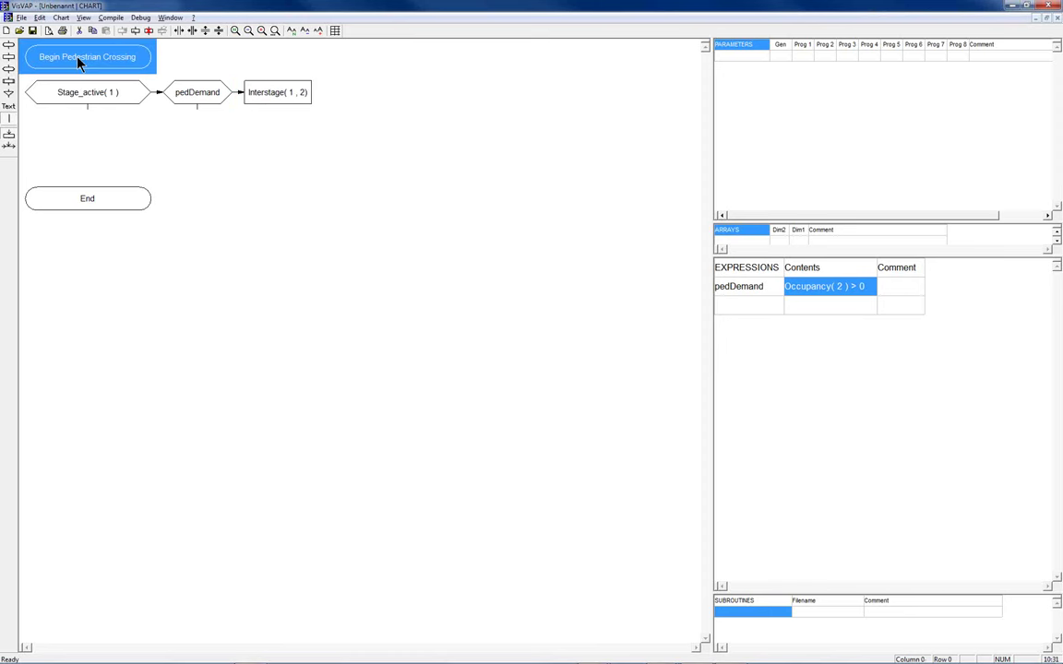
click(87, 199)
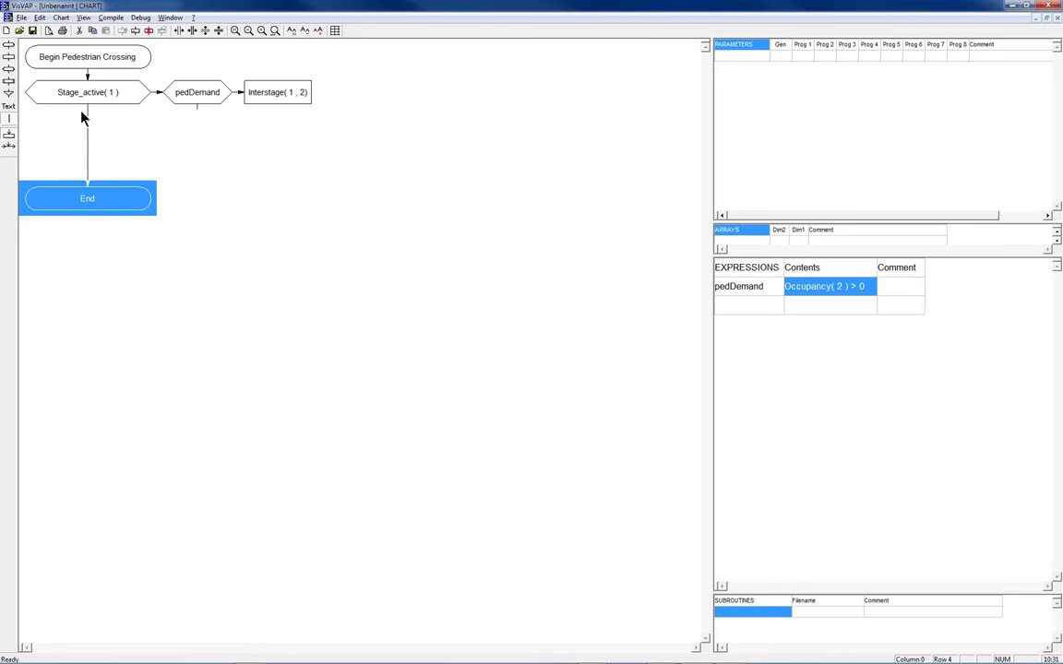
click(275, 100)
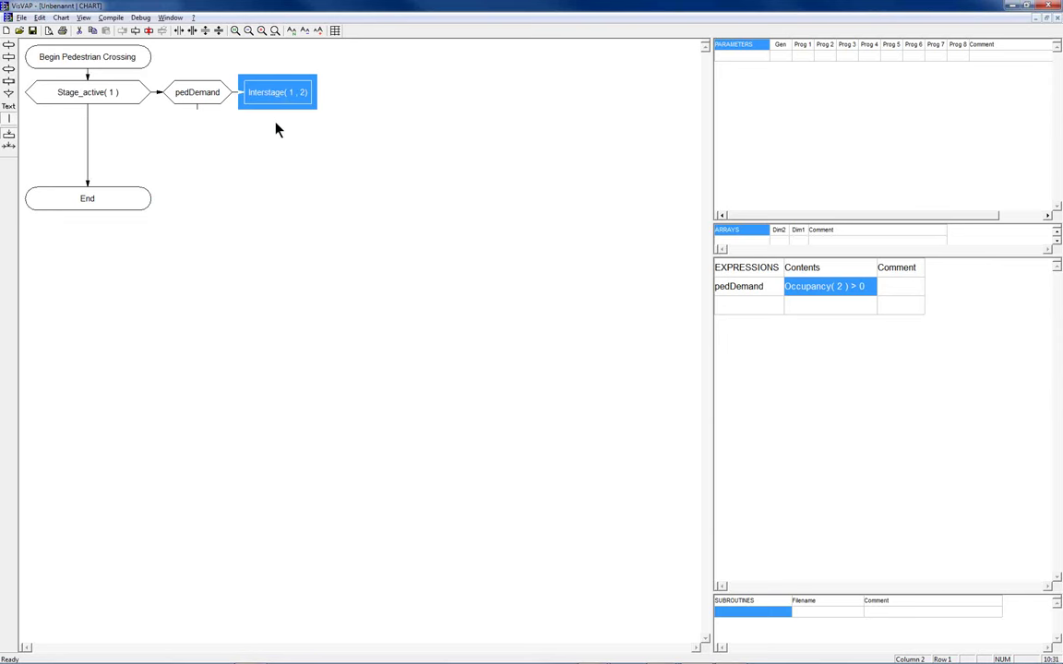
click(276, 128)
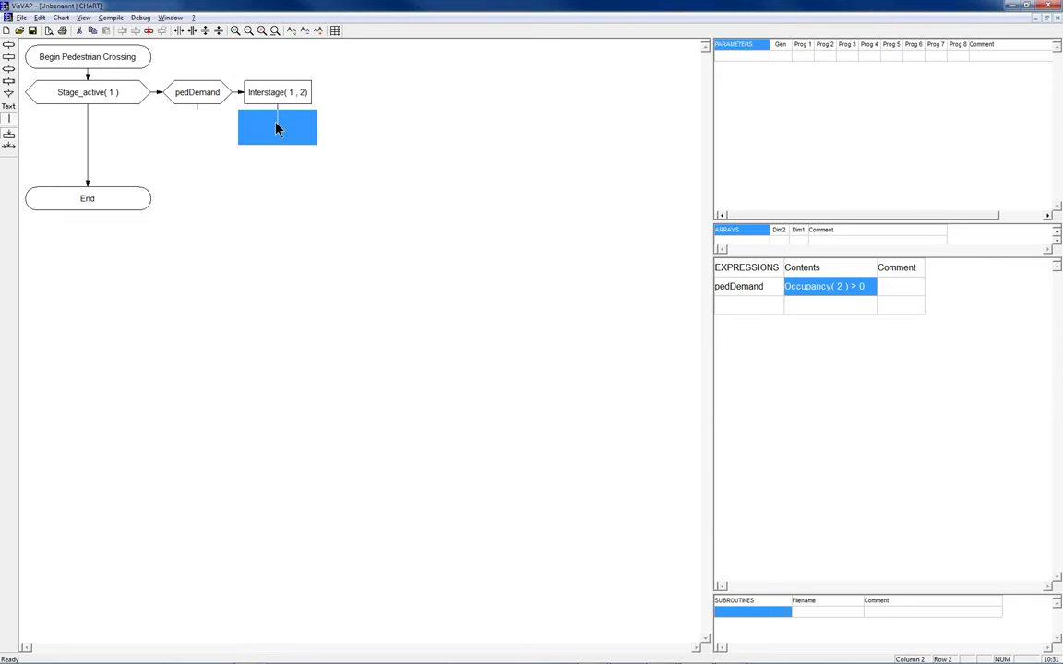
click(83, 128)
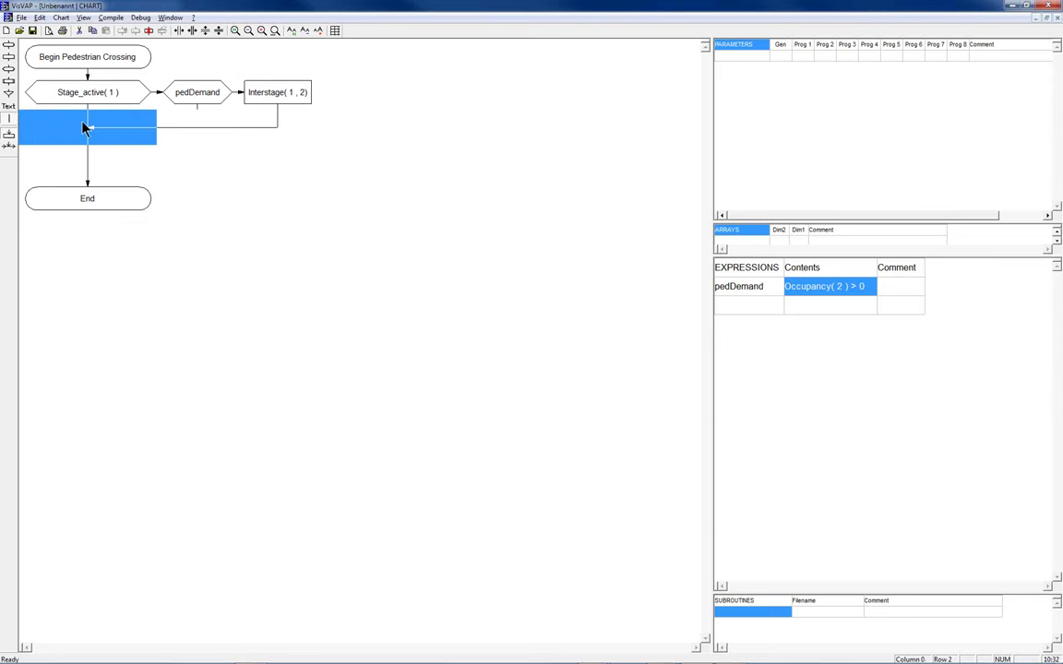
Route pedDemand's lower branch down to End, then select the empty row above End.
click(194, 96)
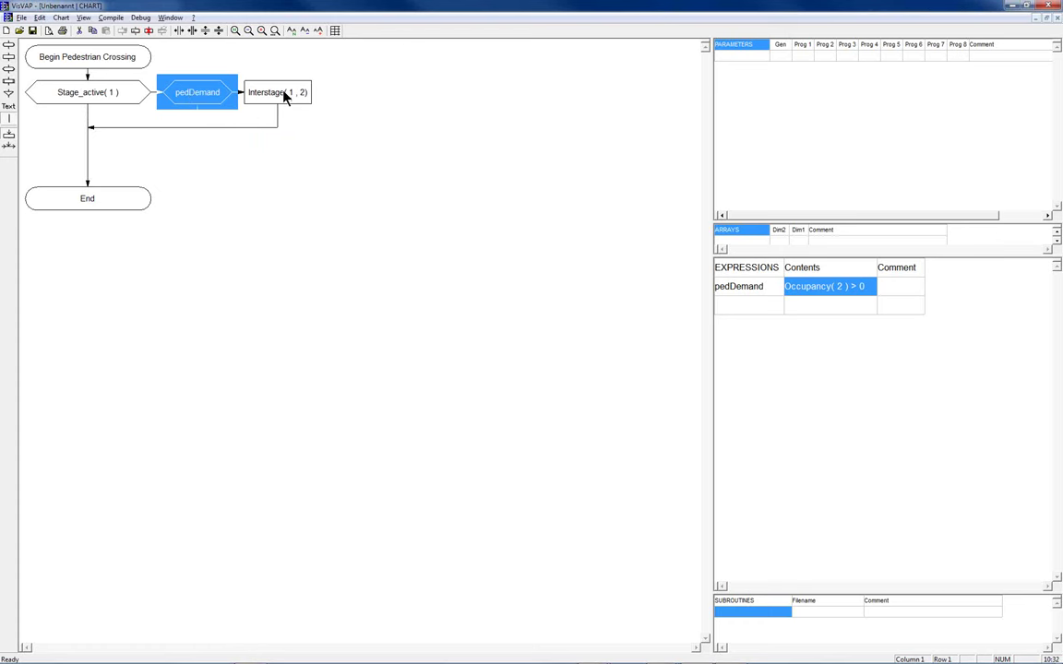
click(199, 121)
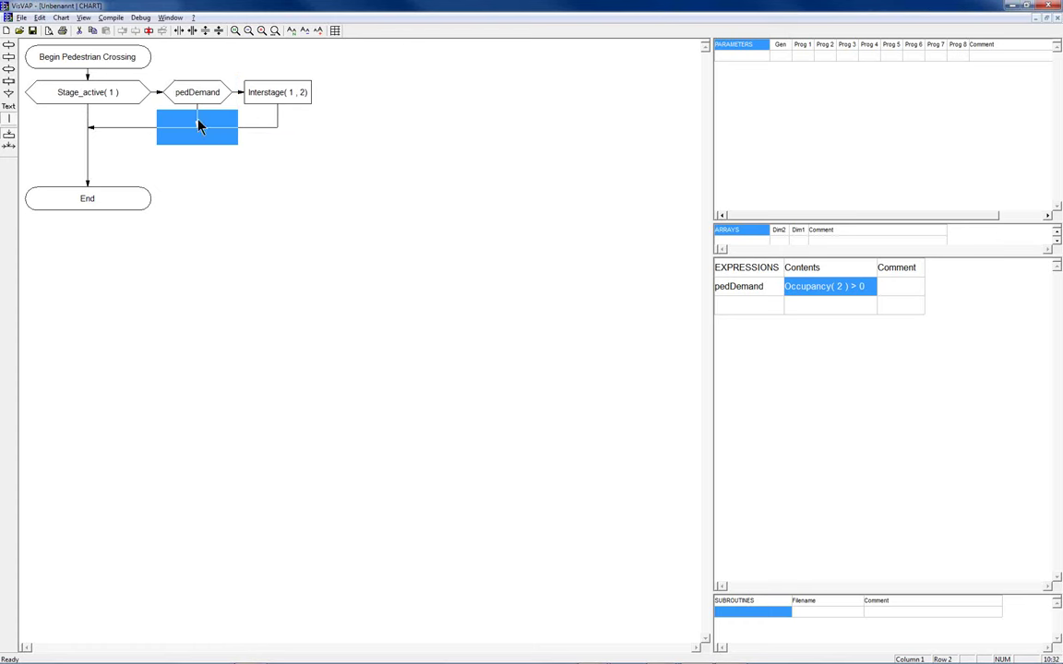
click(97, 201)
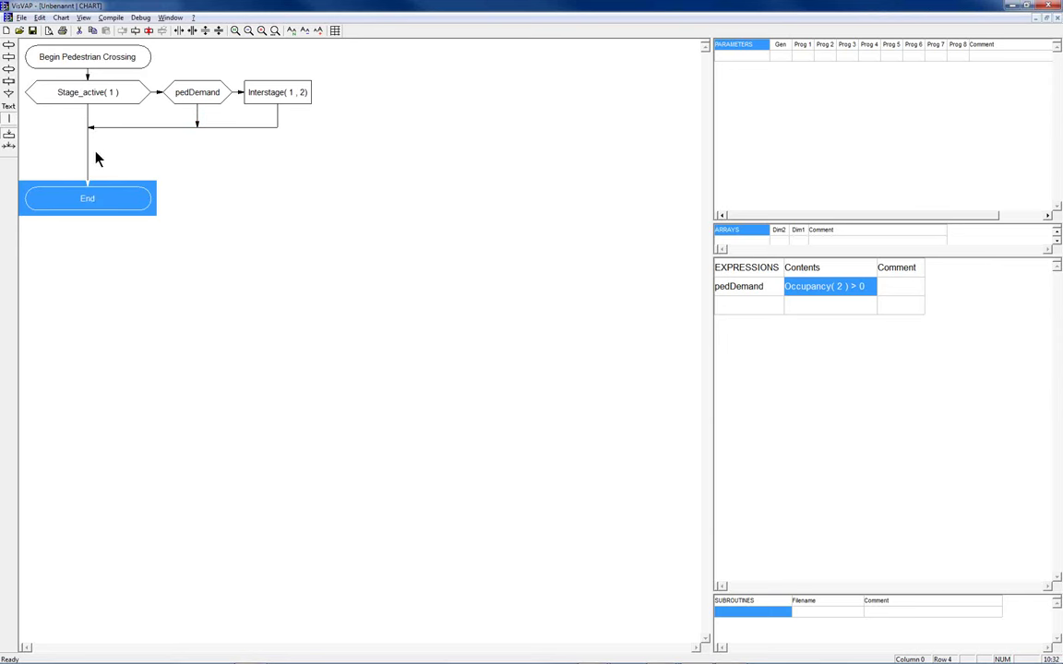
click(96, 159)
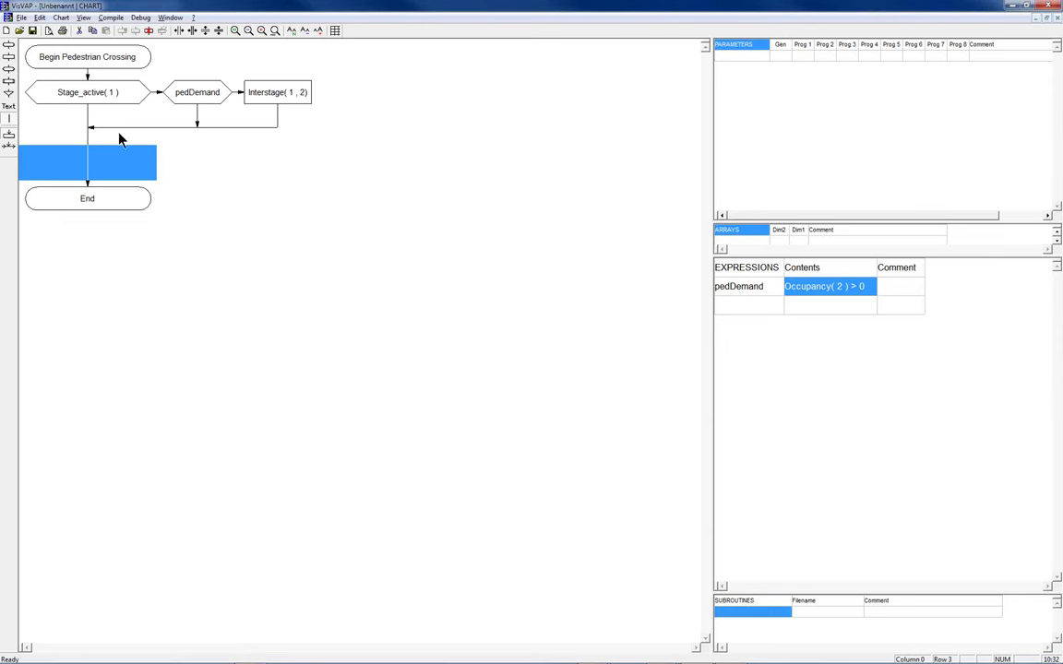
Insert a row above End and paste a copy of Stage_active( 1 ) into it.
click(203, 31)
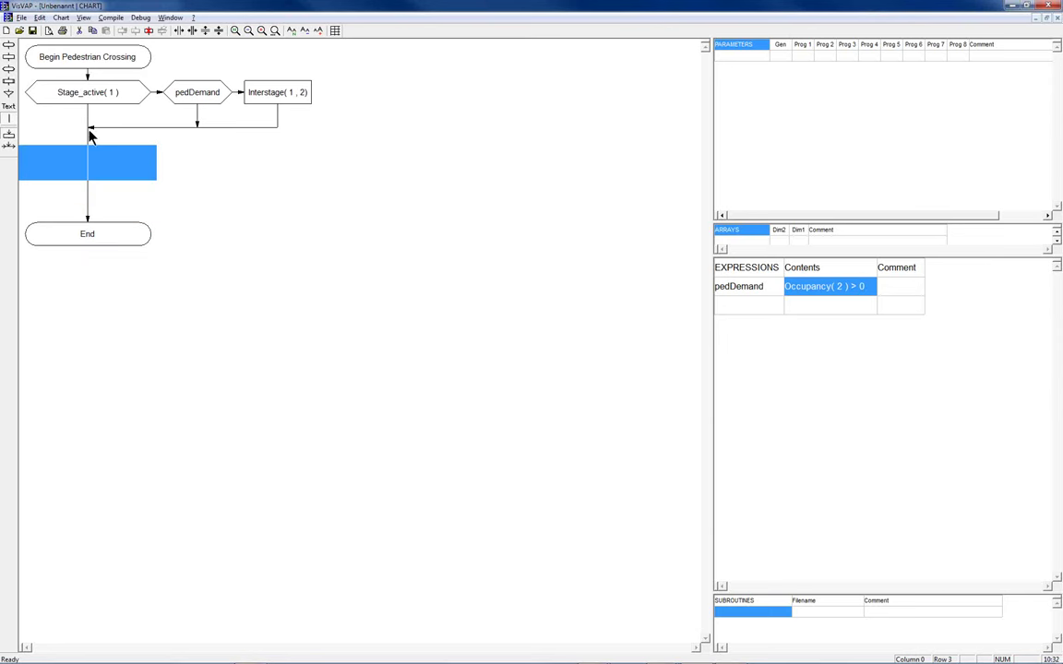
click(84, 99)
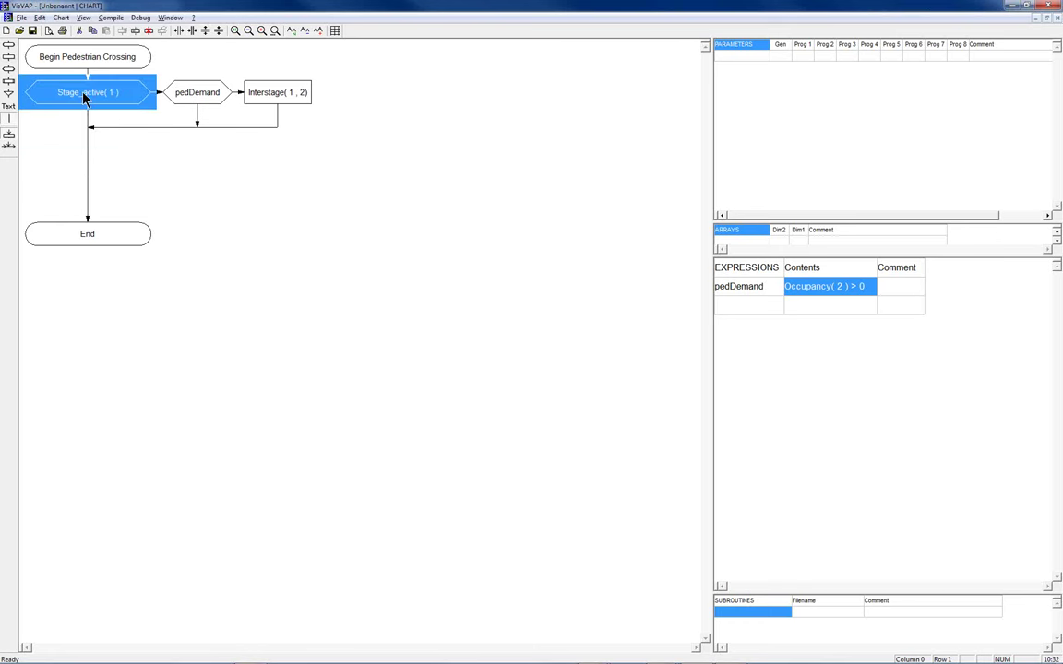
right_click(84, 99)
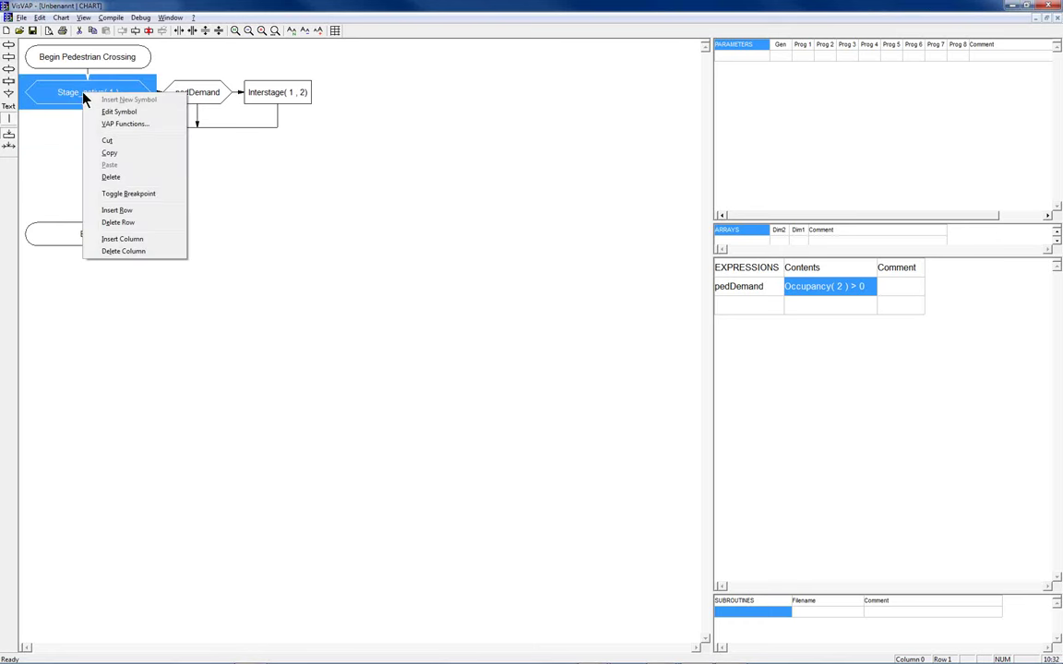
click(109, 153)
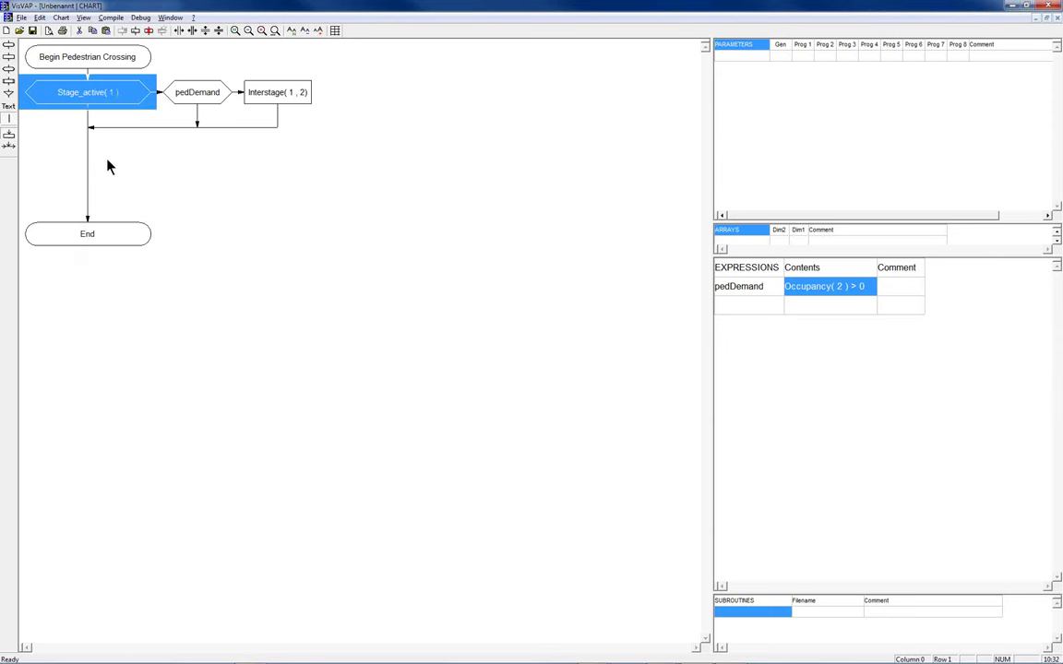
click(108, 166)
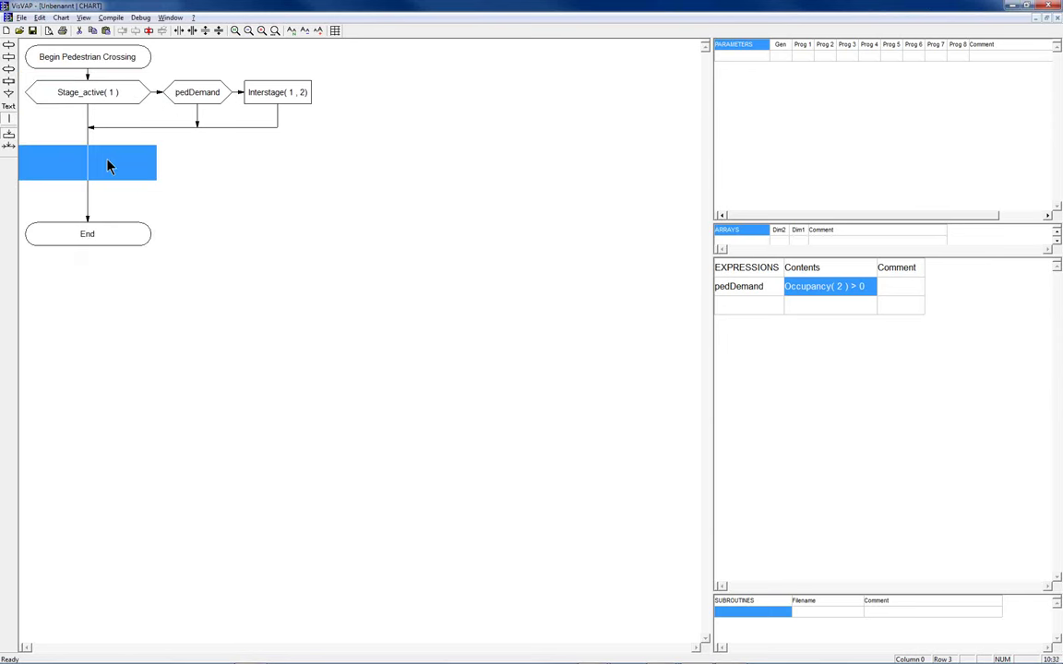
right_click(107, 166)
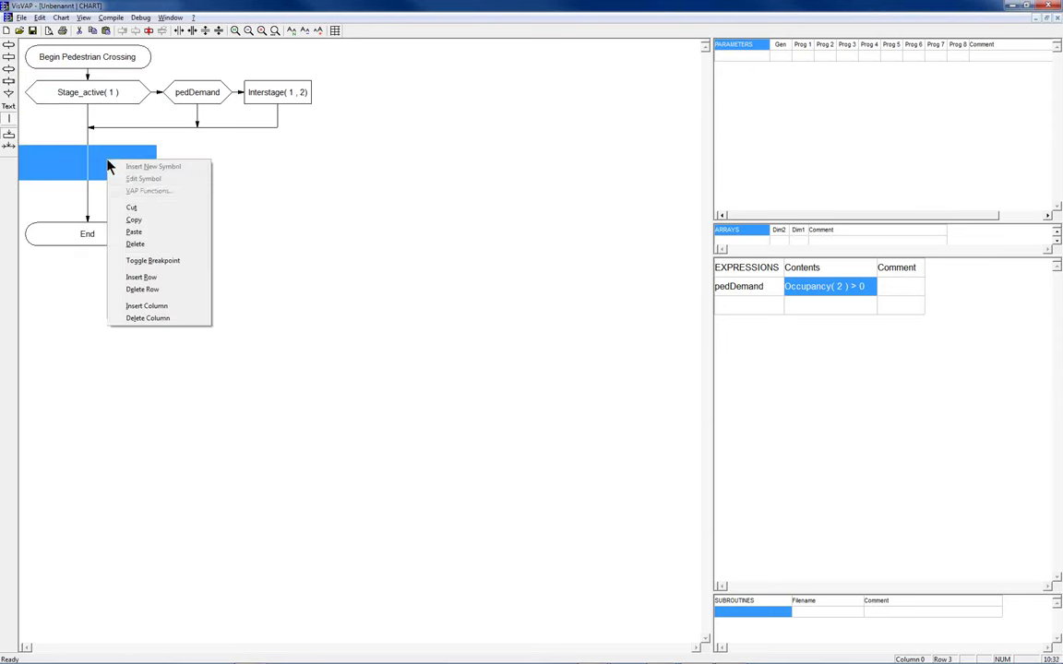
click(134, 231)
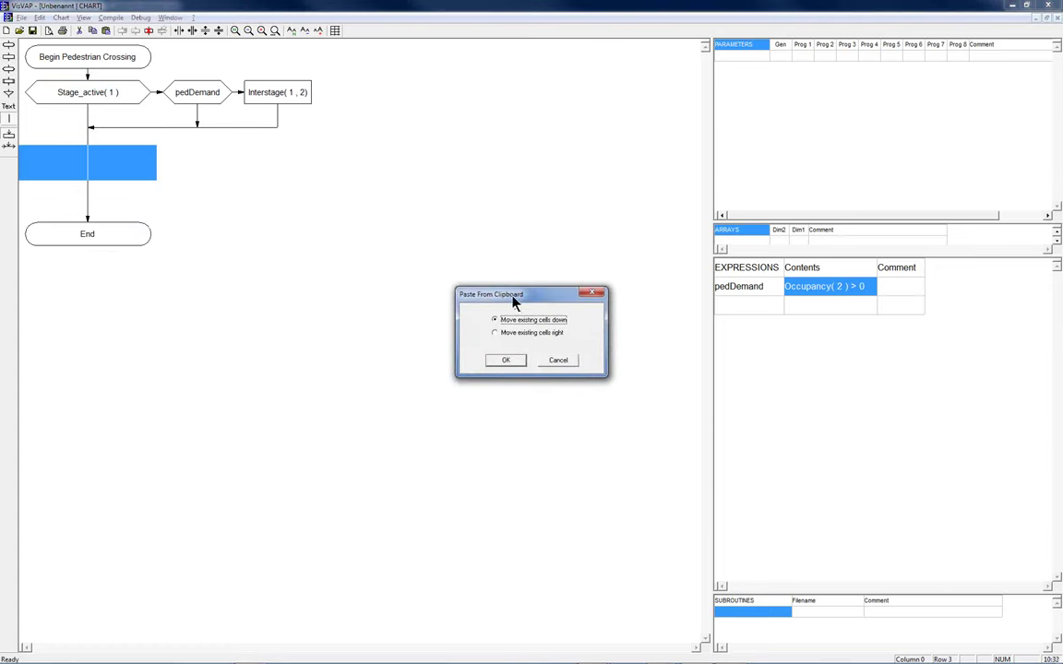
drag(517, 300, 271, 169)
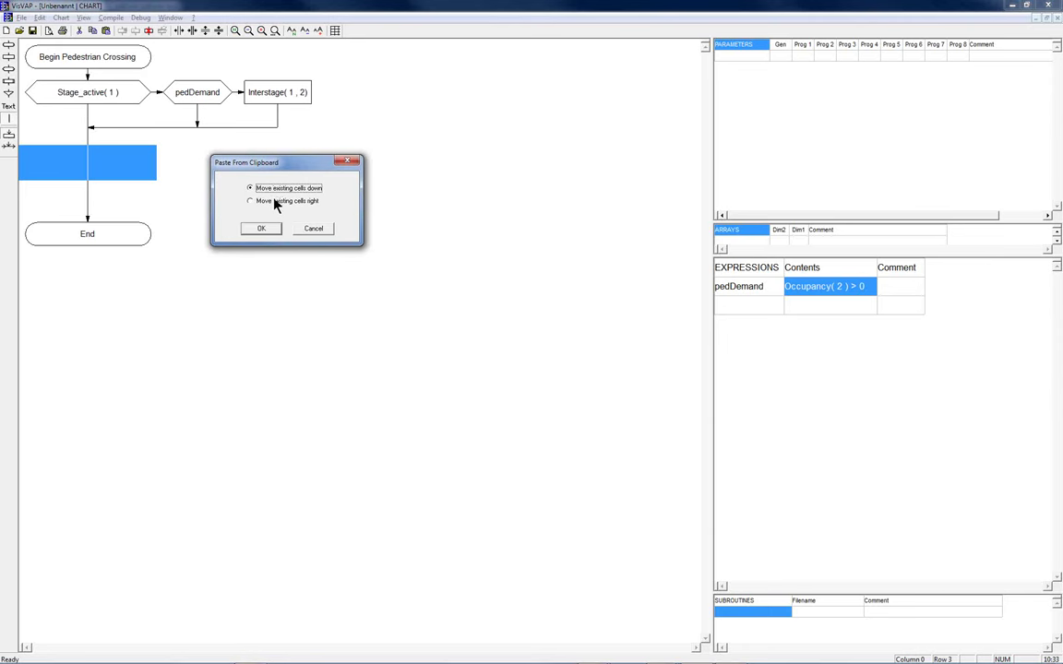
click(312, 231)
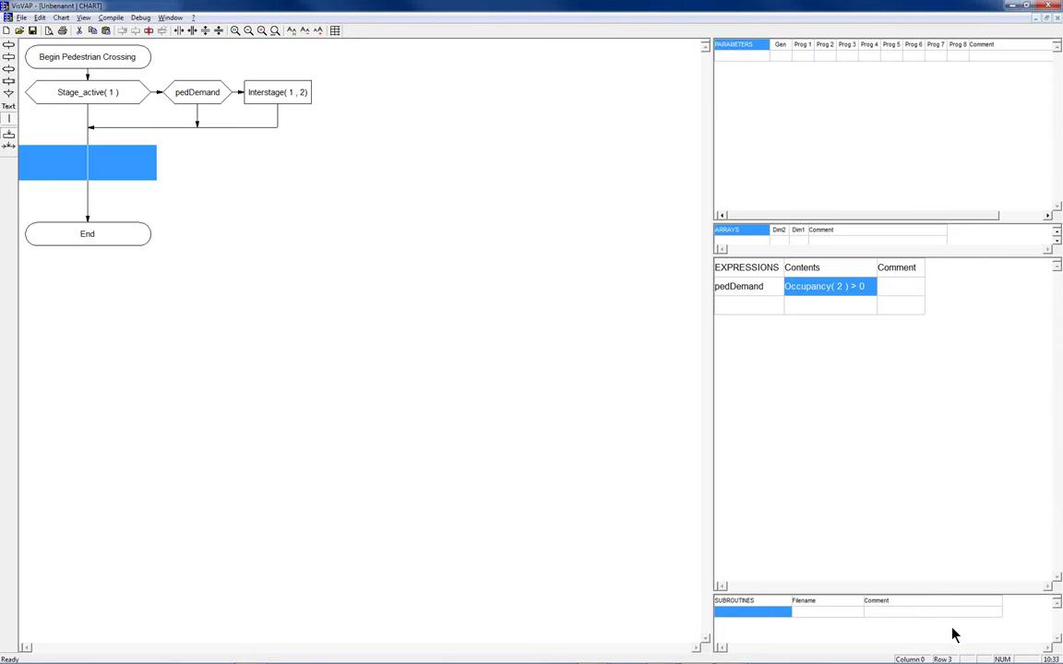
key(Insert)
right_click(97, 161)
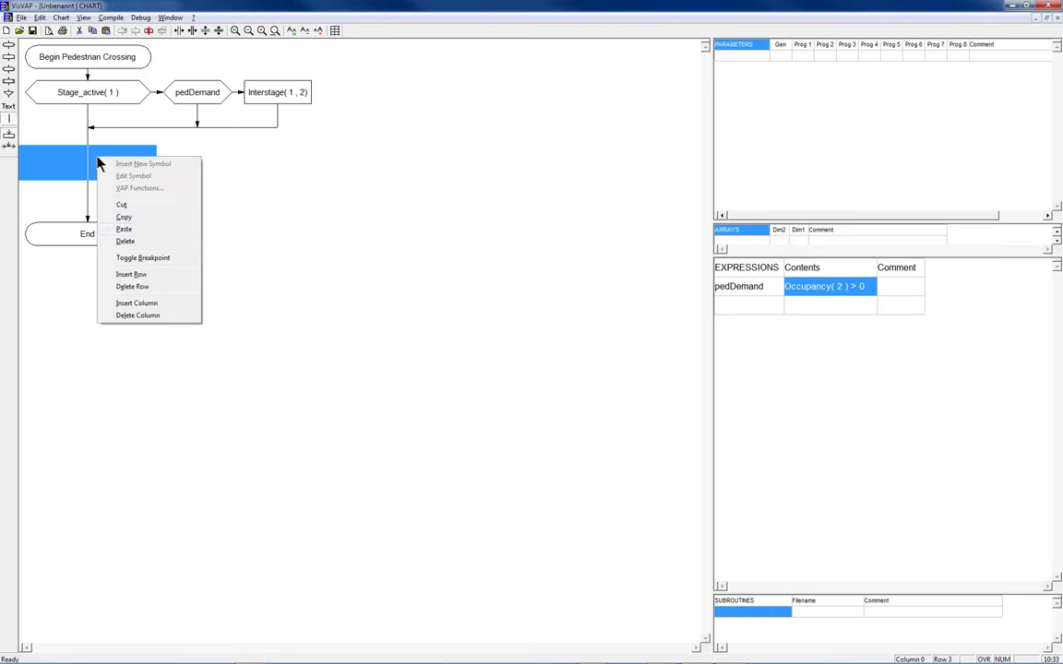
click(125, 230)
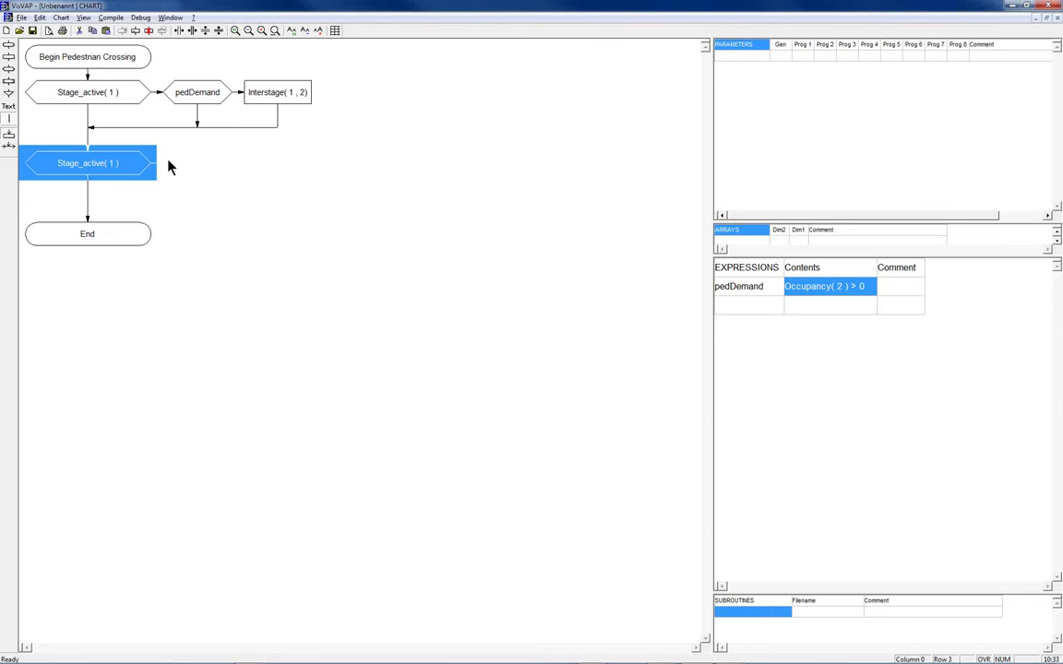
Change the pasted block's label to Stage_active( 2 ).
double_click(100, 159)
click(91, 157)
key(BackSpace)
text(2)
key(Return)
Copy Interstage( 1 , 2 ) beside Stage_active( 2 ), relabel it Interstage( 2 , 1 ) and connect it.
click(179, 169)
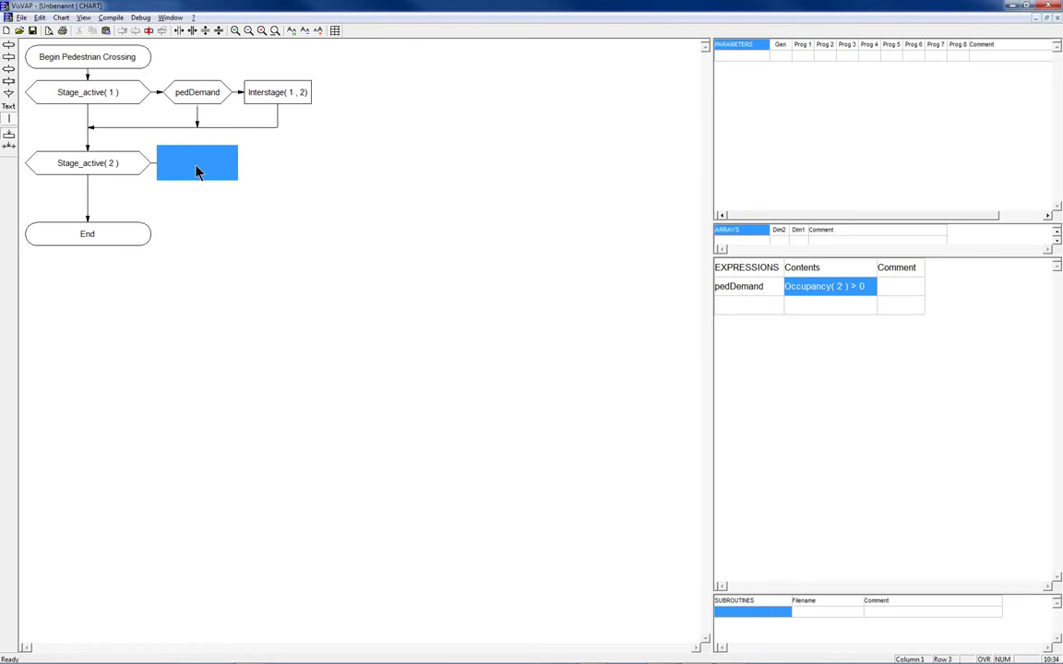
click(274, 93)
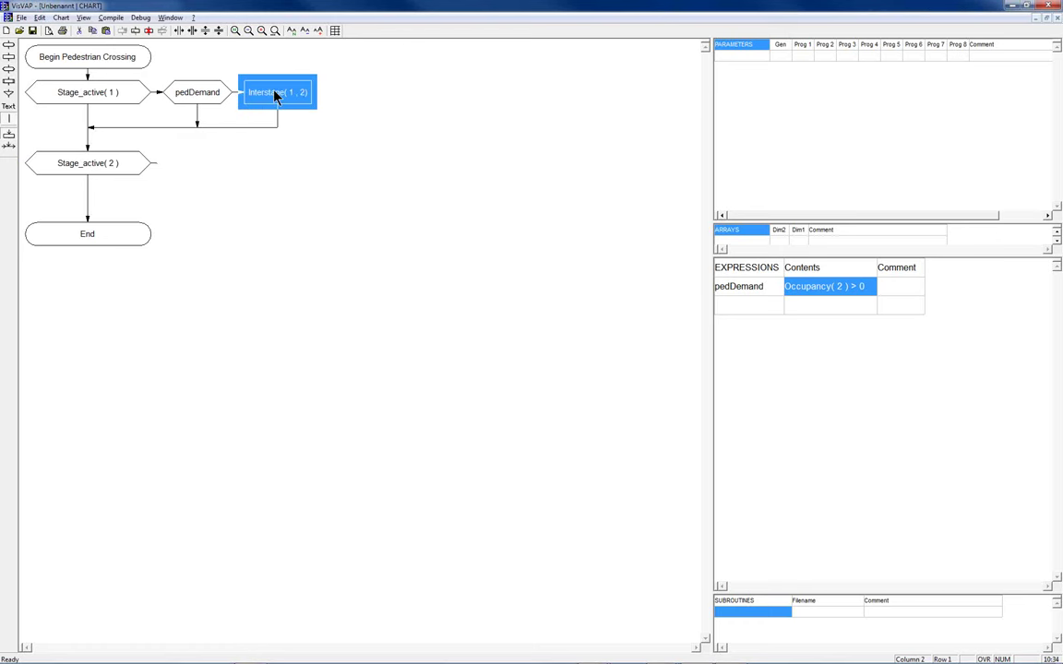
drag(274, 93, 273, 163)
double_click(290, 164)
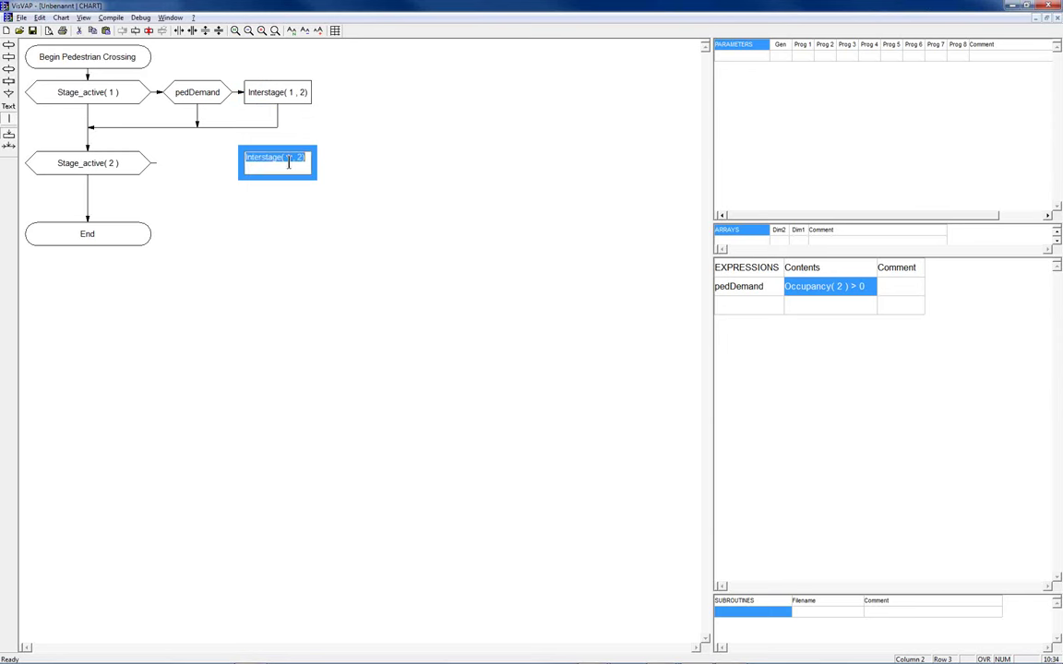
click(289, 160)
key(BackSpace)
text(1)
key(Return)
mouse_move(116, 174)
mouse_down()
mouse_move(273, 176)
mouse_move(279, 166)
mouse_move(112, 195)
mouse_up()
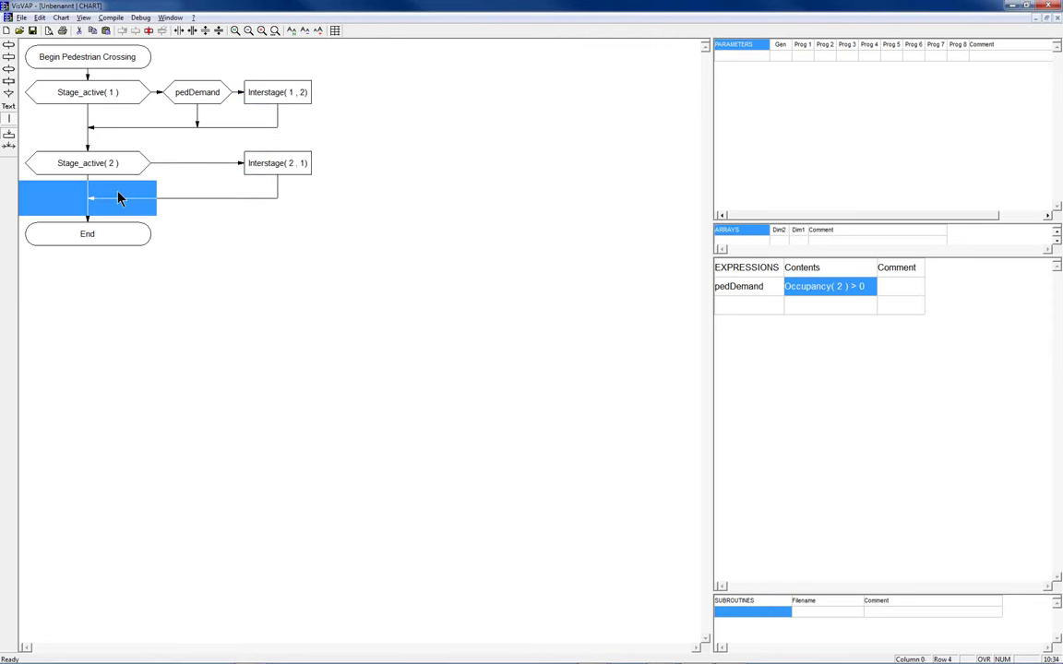
Save the flow chart as pedCrossing.vv.
click(21, 18)
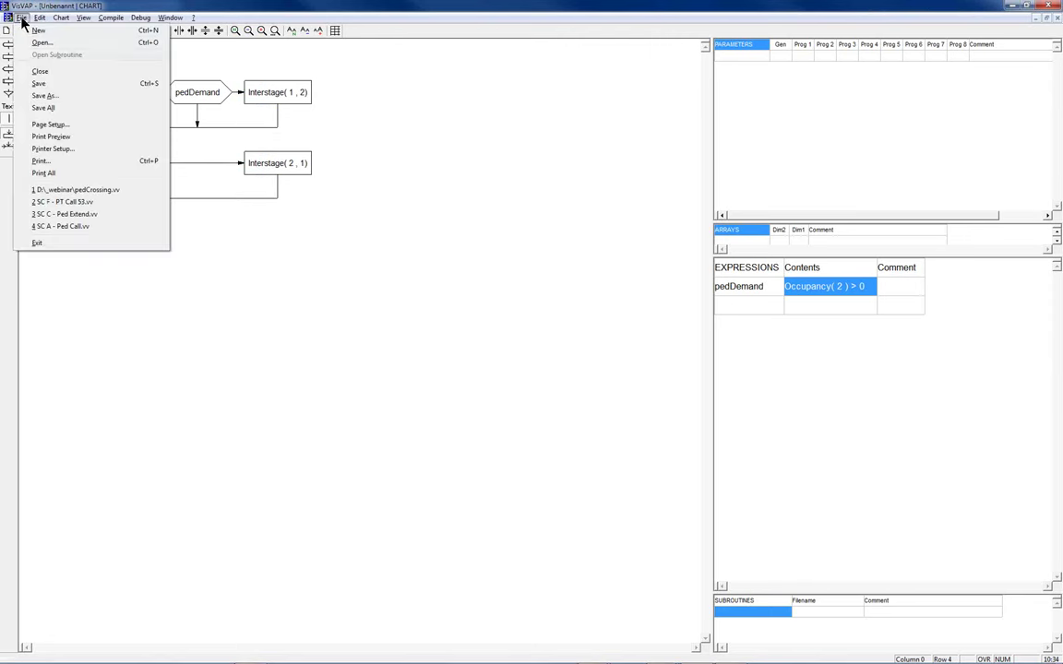
click(46, 88)
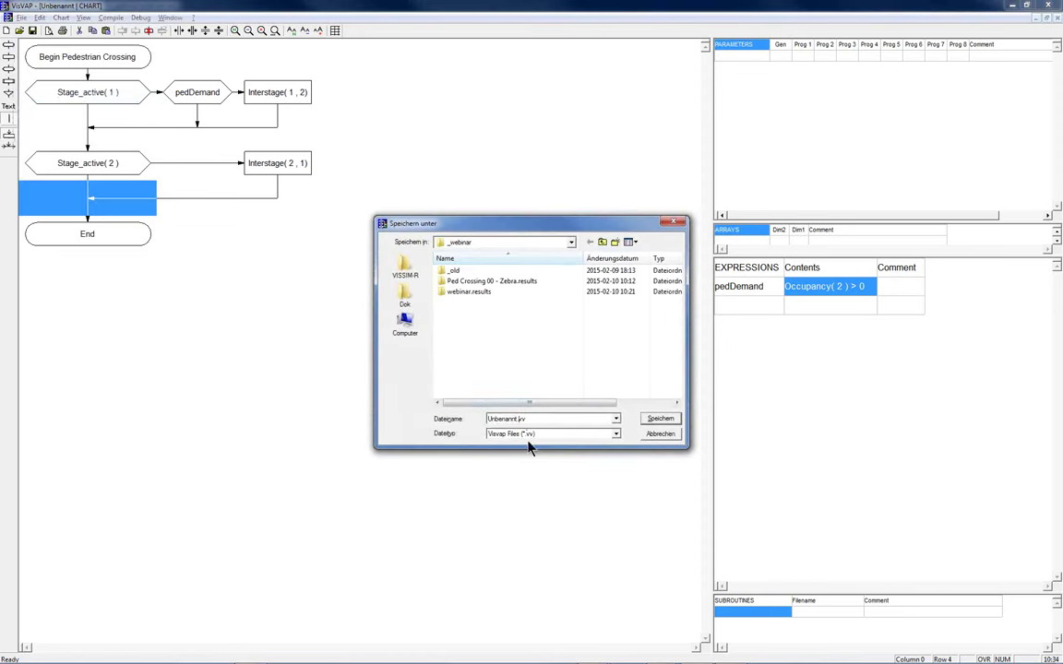
text(pedCrossing)
click(660, 419)
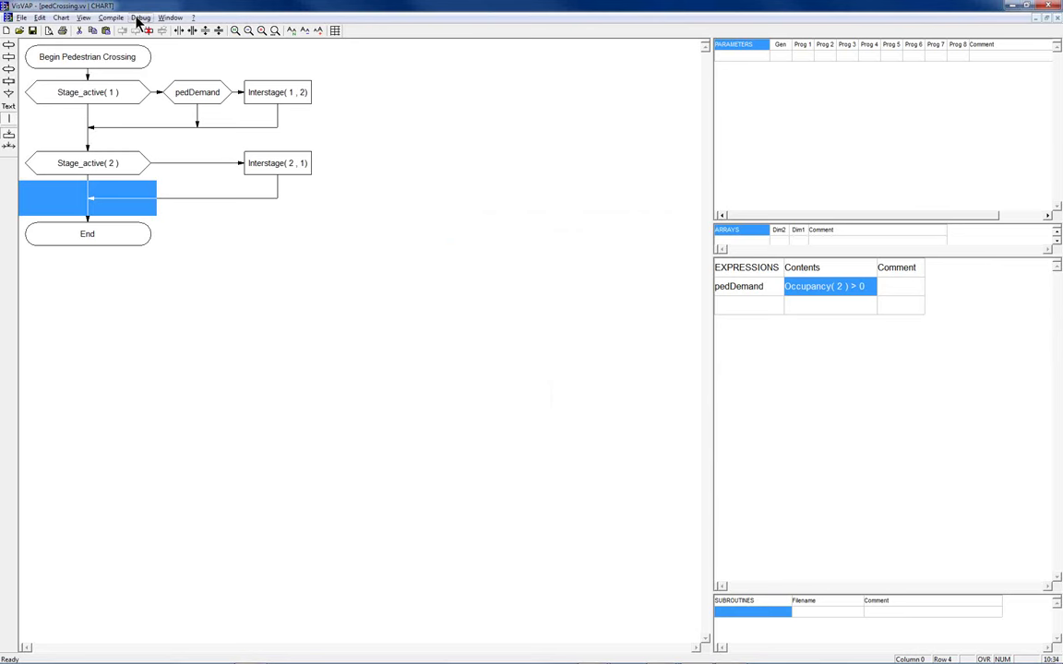
Check the flow chart for errors and generate pedCrossing.vap.
click(108, 19)
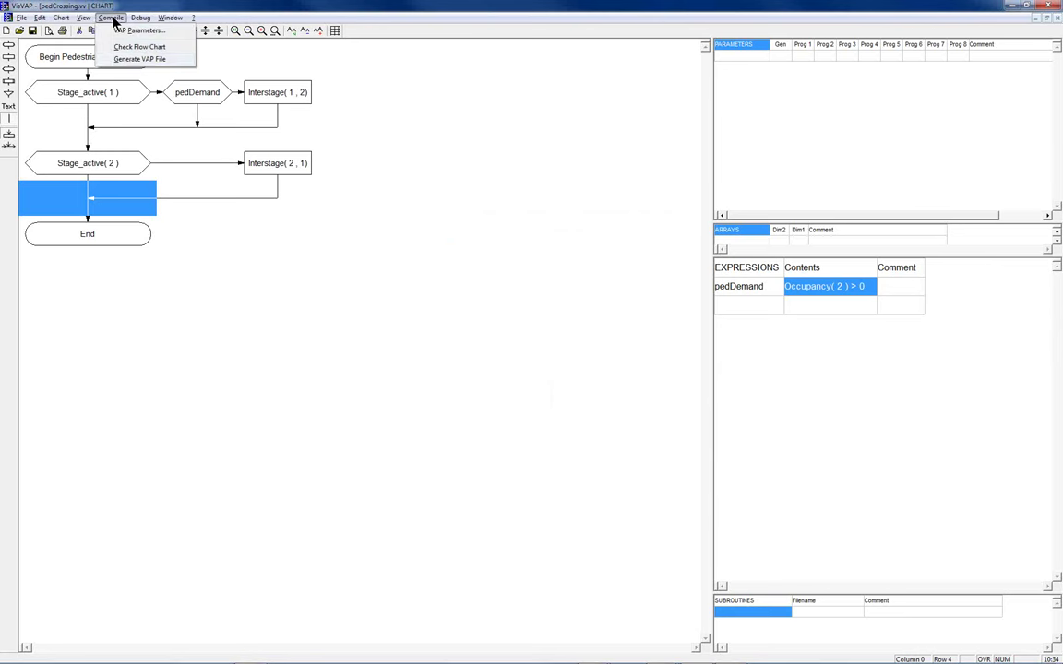
click(130, 59)
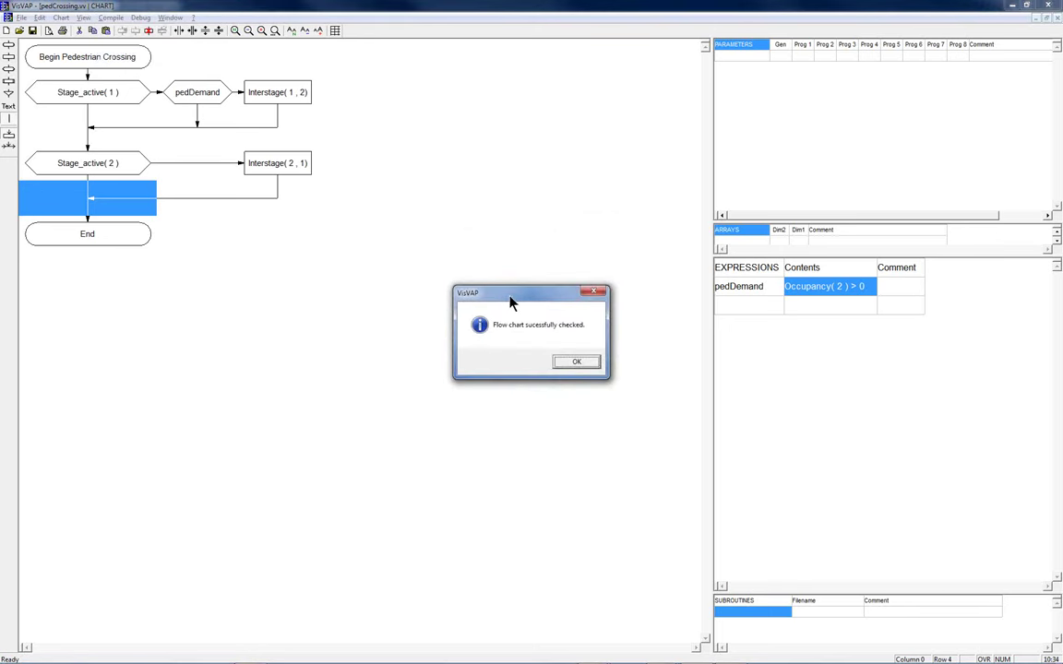
click(572, 363)
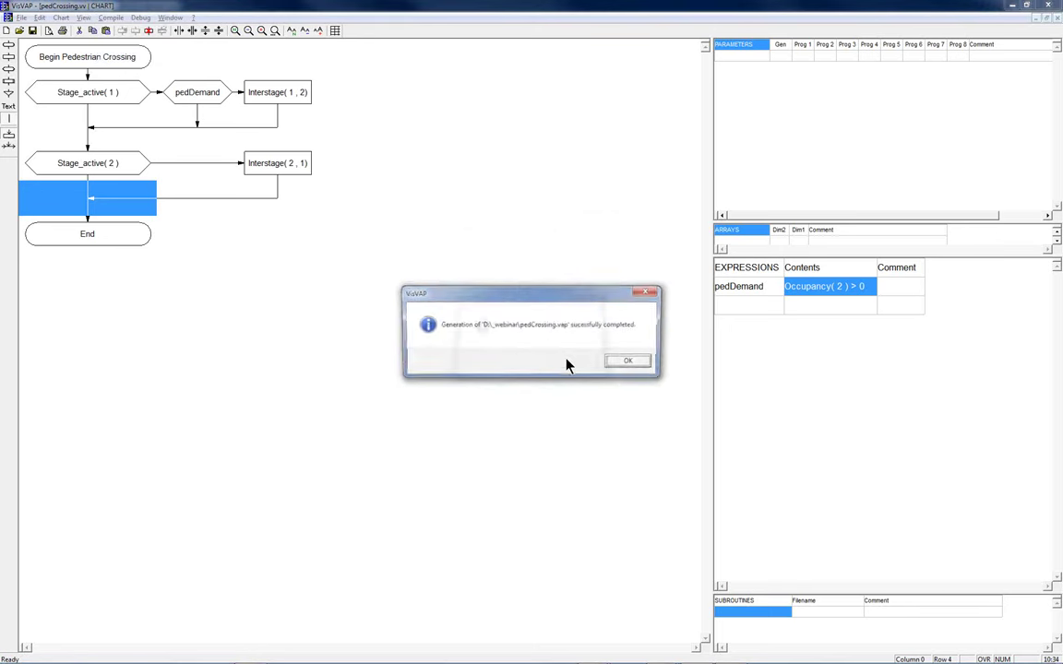
click(628, 363)
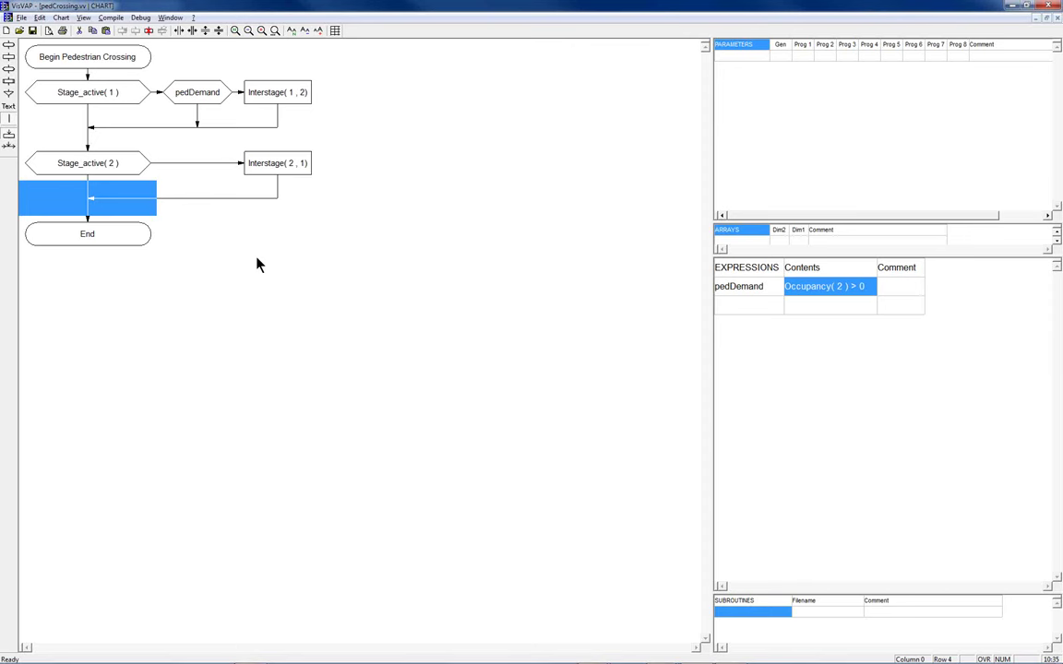
Open signal controller 1 and set its type to VAP with a variable cycle.
key(alt+Tab)
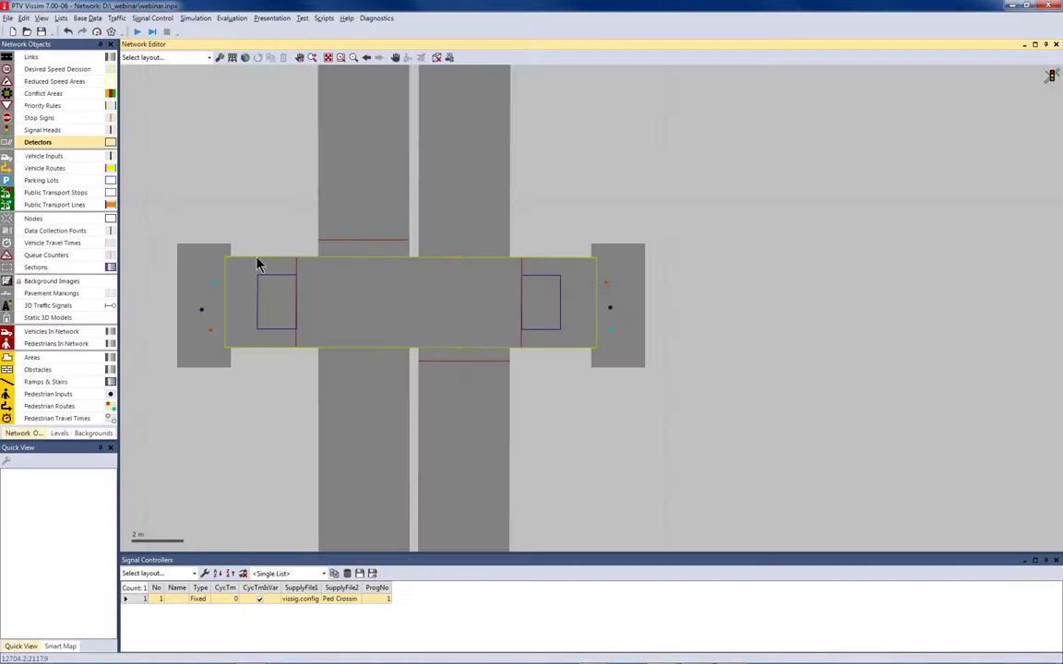
drag(263, 194, 385, 181)
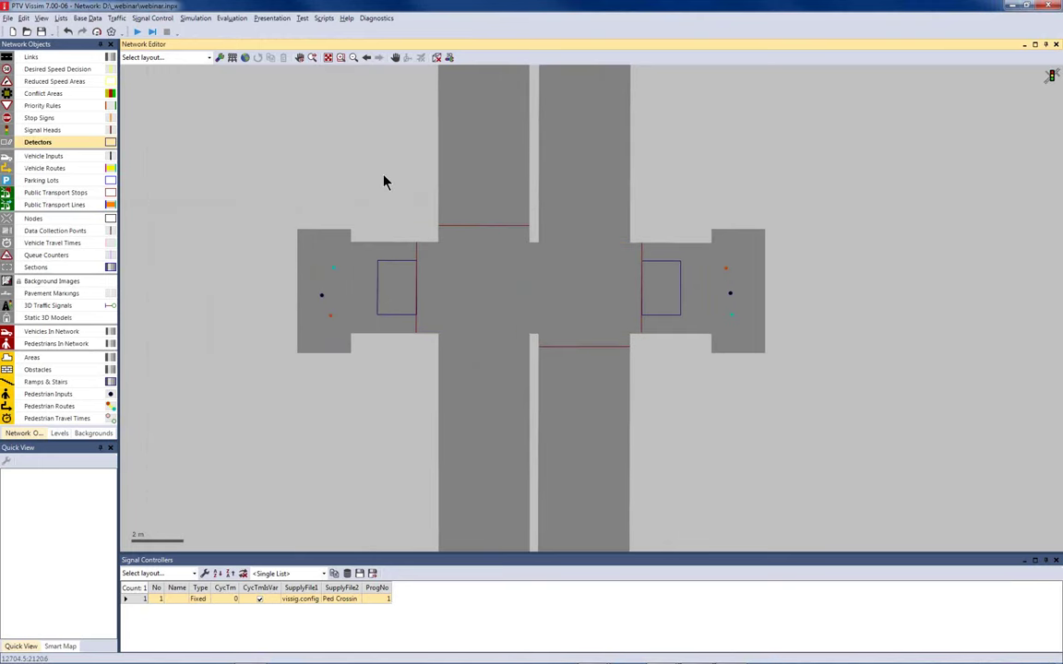
double_click(134, 599)
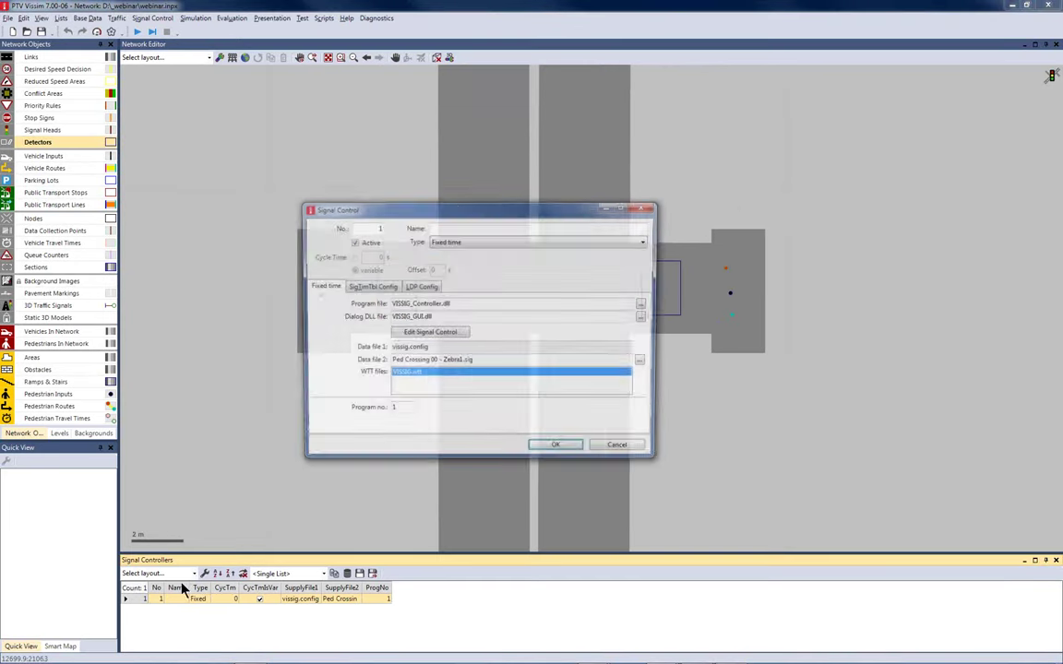
drag(441, 180, 490, 136)
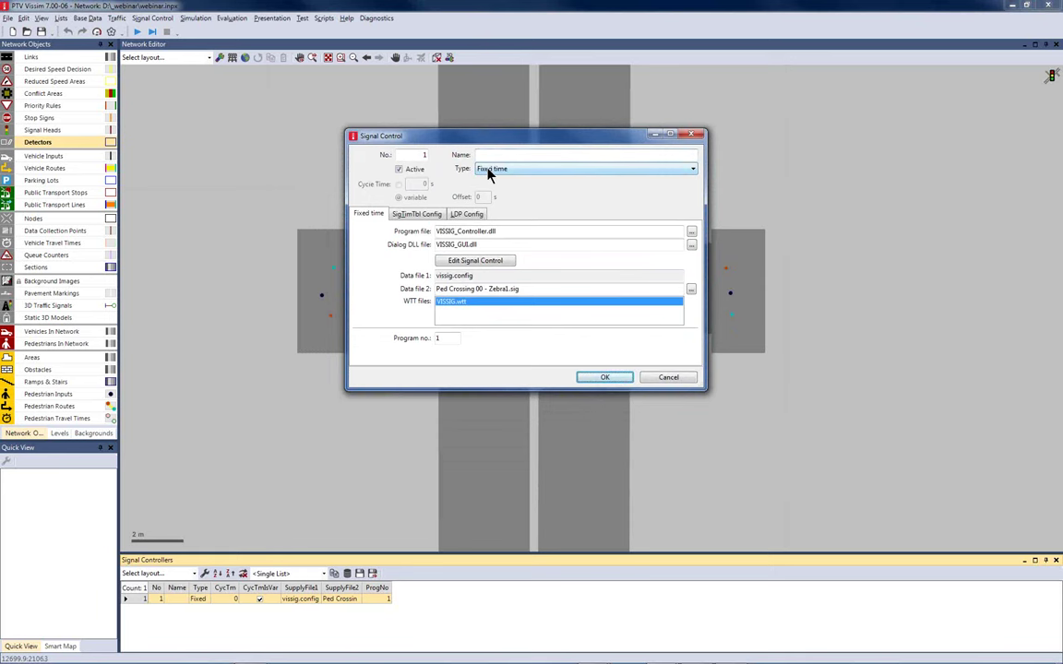
click(489, 173)
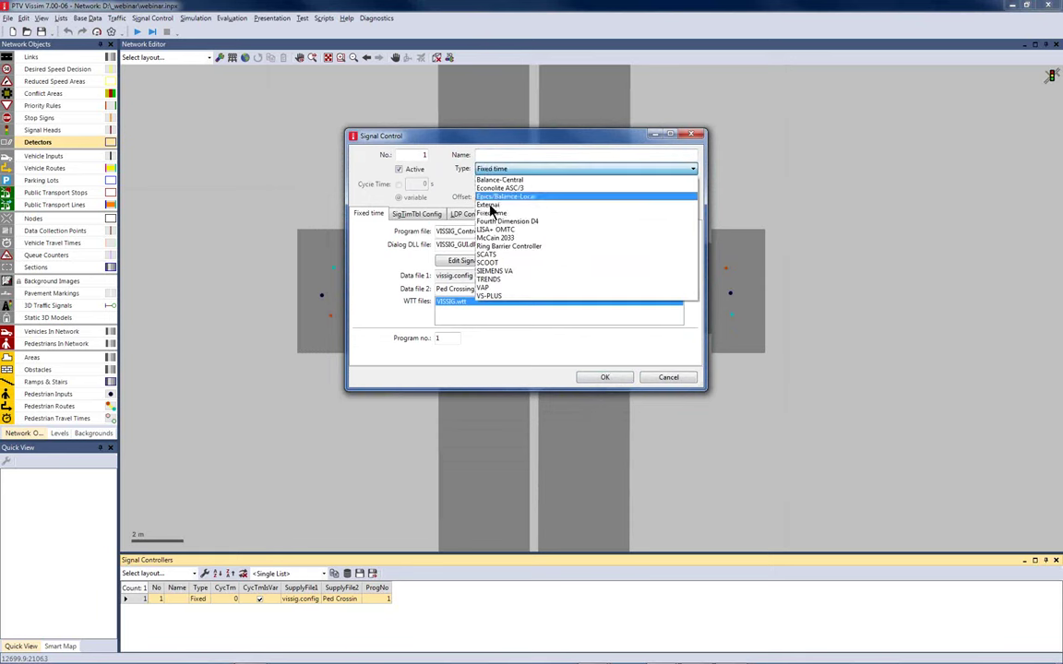
click(489, 287)
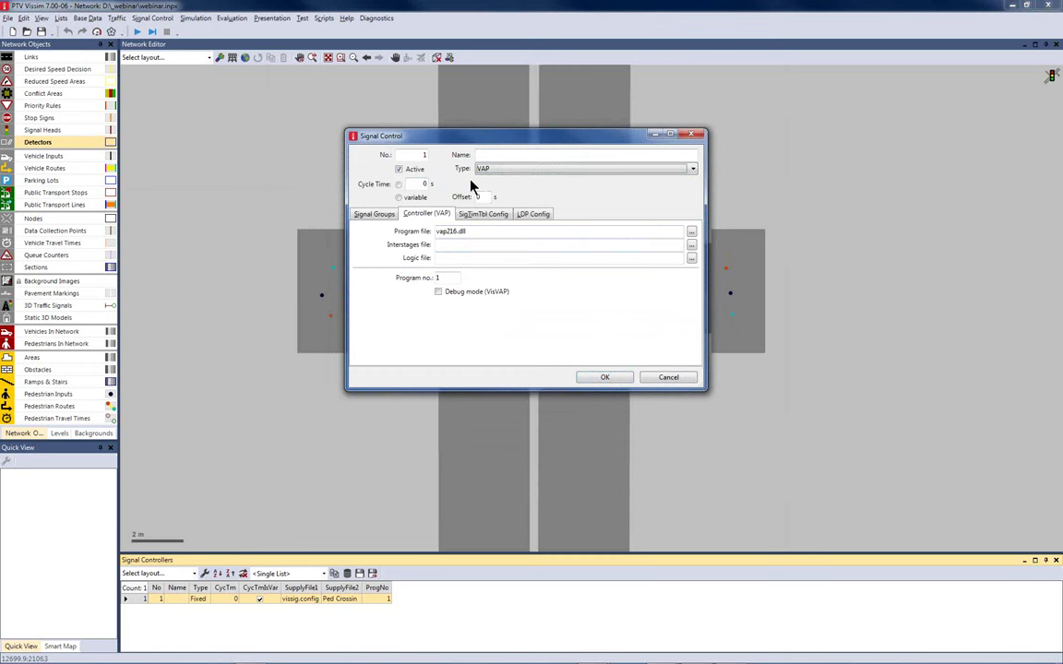
click(399, 198)
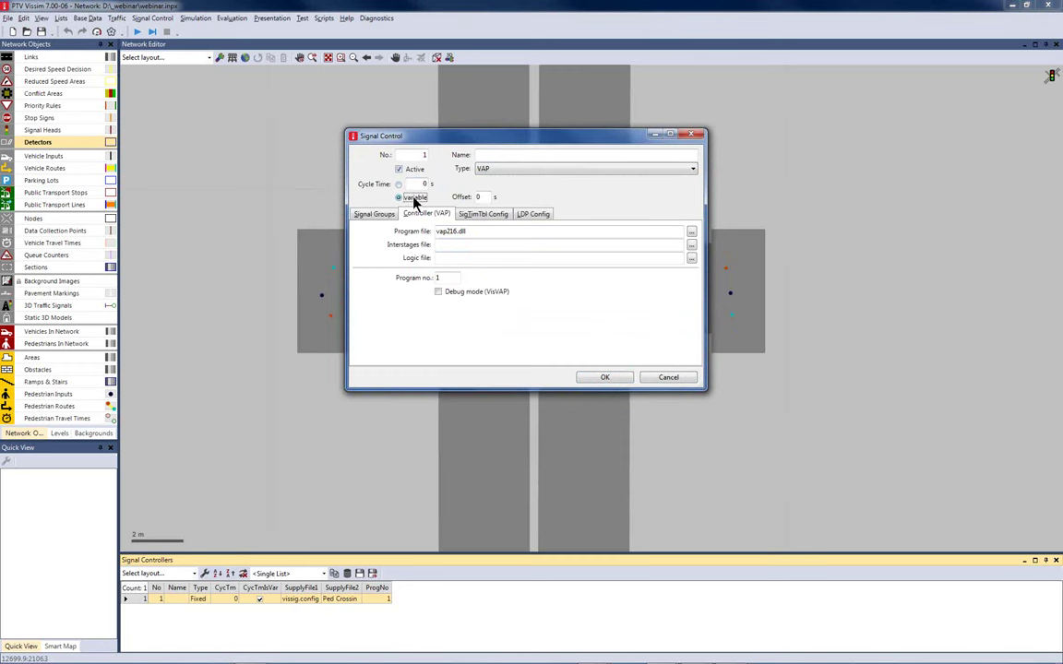
click(440, 245)
Assign pedCrossing.pua as the interstages file and pedCrossing.vap as the logic file.
click(690, 245)
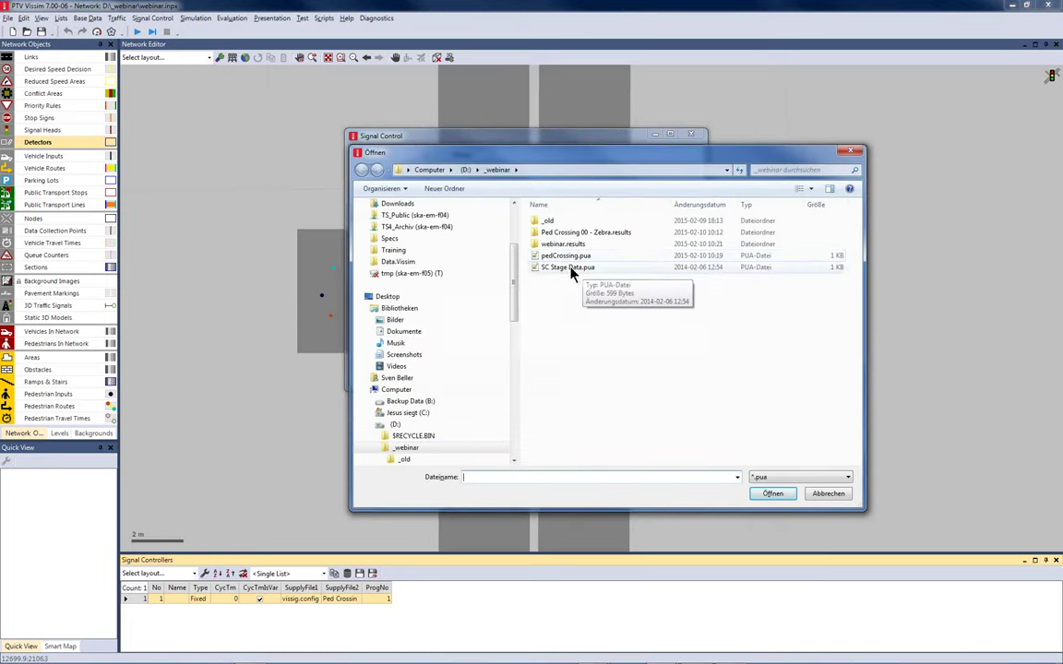
click(560, 257)
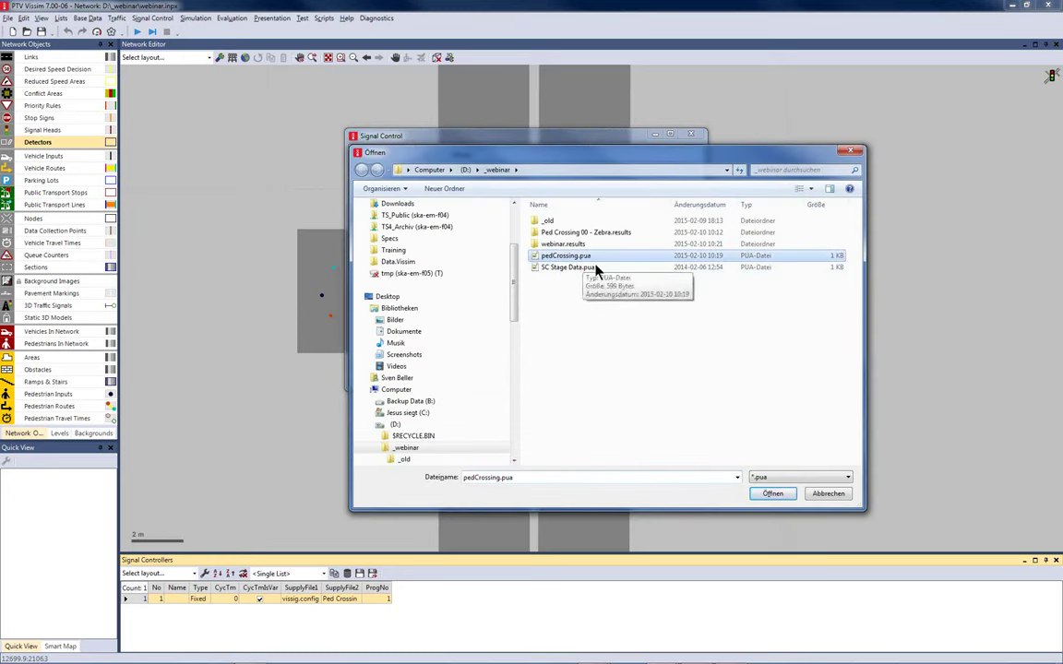
click(764, 493)
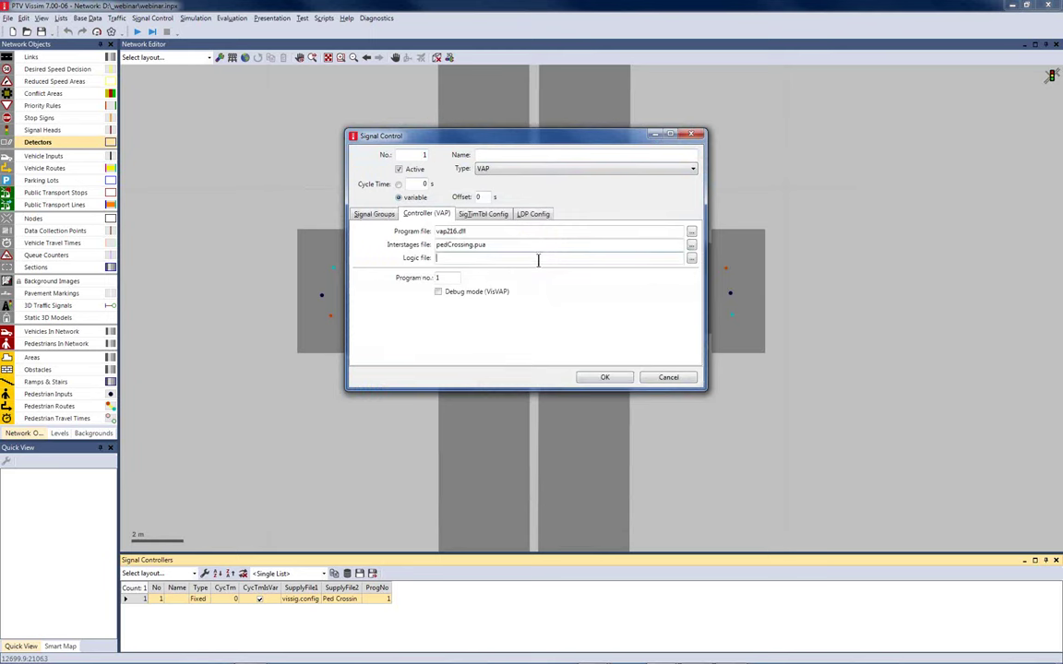
click(691, 259)
click(564, 257)
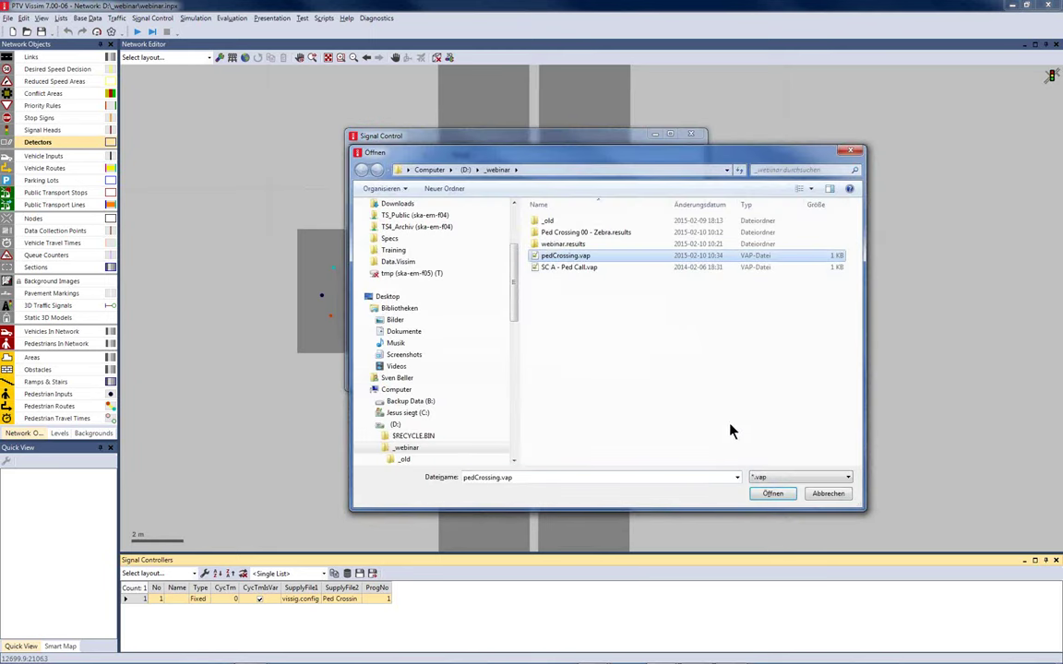
click(772, 494)
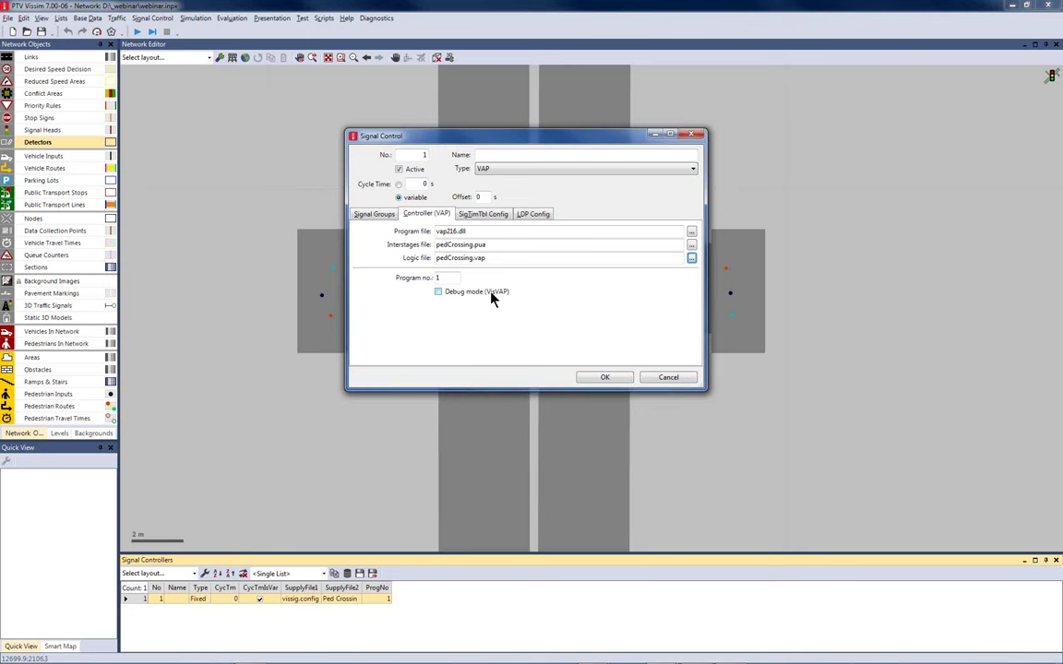
Widen the signal group columns so Min.Green, Min.Red, RedAmber and Amber headers show.
click(373, 216)
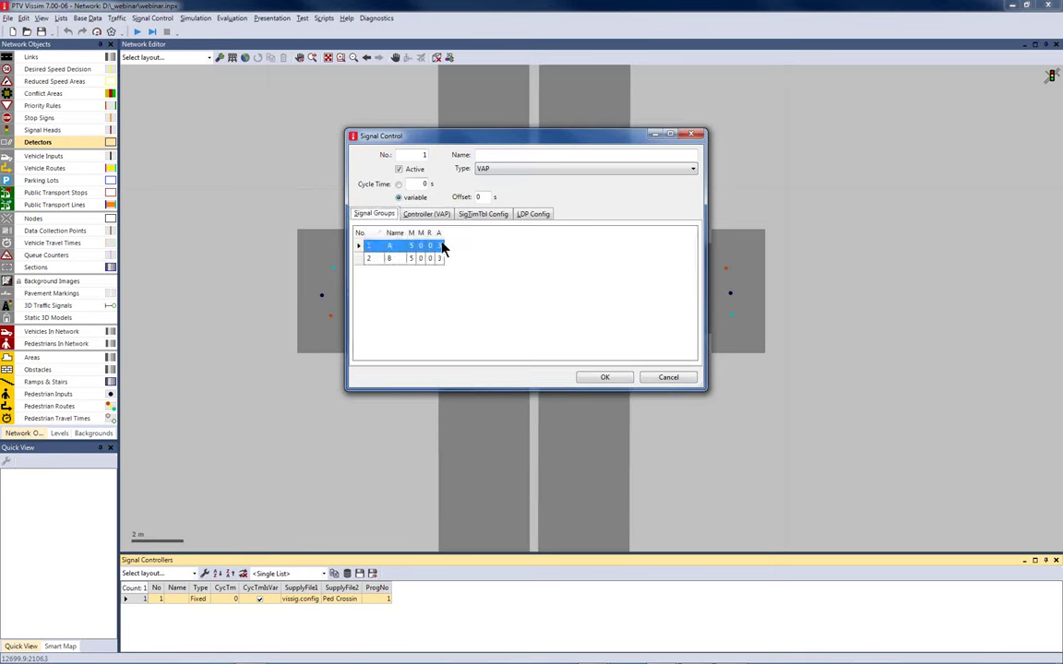
double_click(434, 233)
double_click(468, 232)
drag(425, 233, 423, 233)
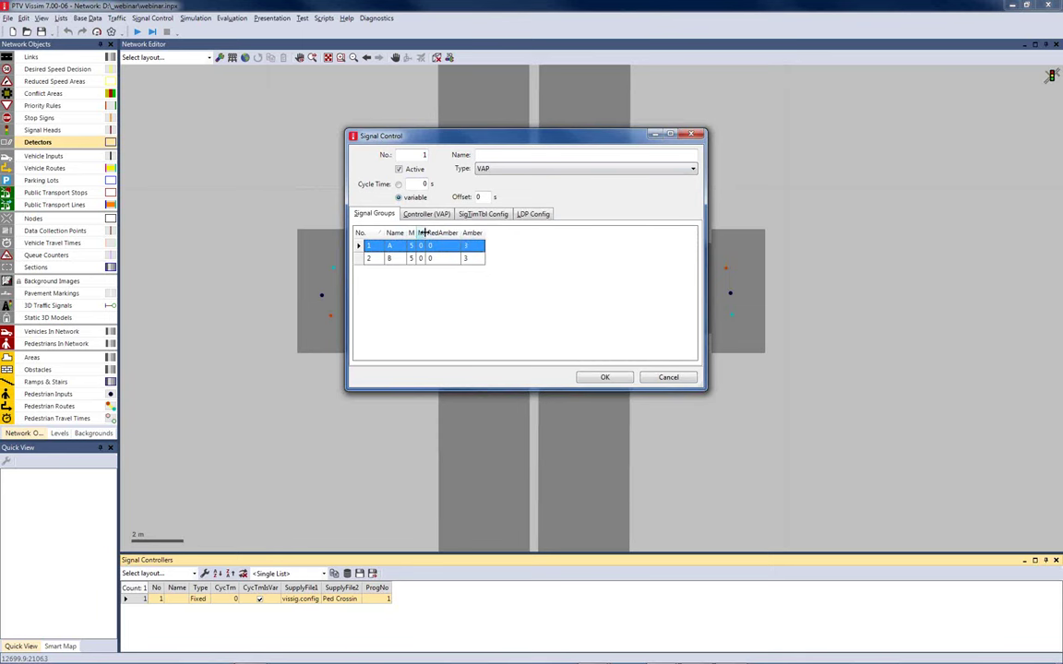
double_click(424, 233)
double_click(413, 234)
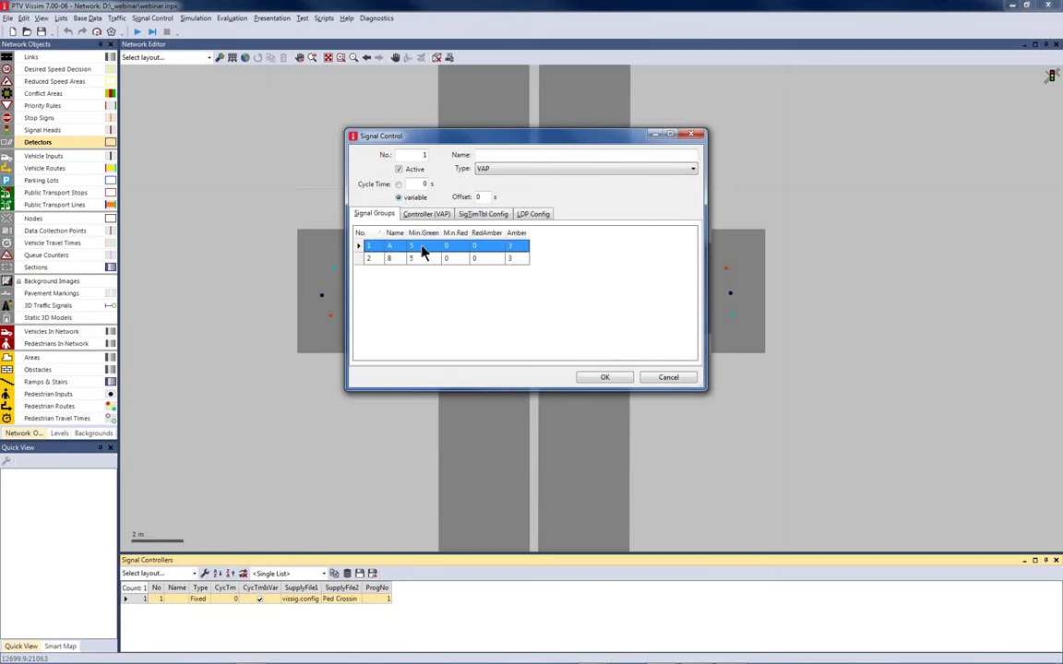
Set group A's minimum green 7 and red-amber 1, group B's amber 0, and apply.
click(421, 246)
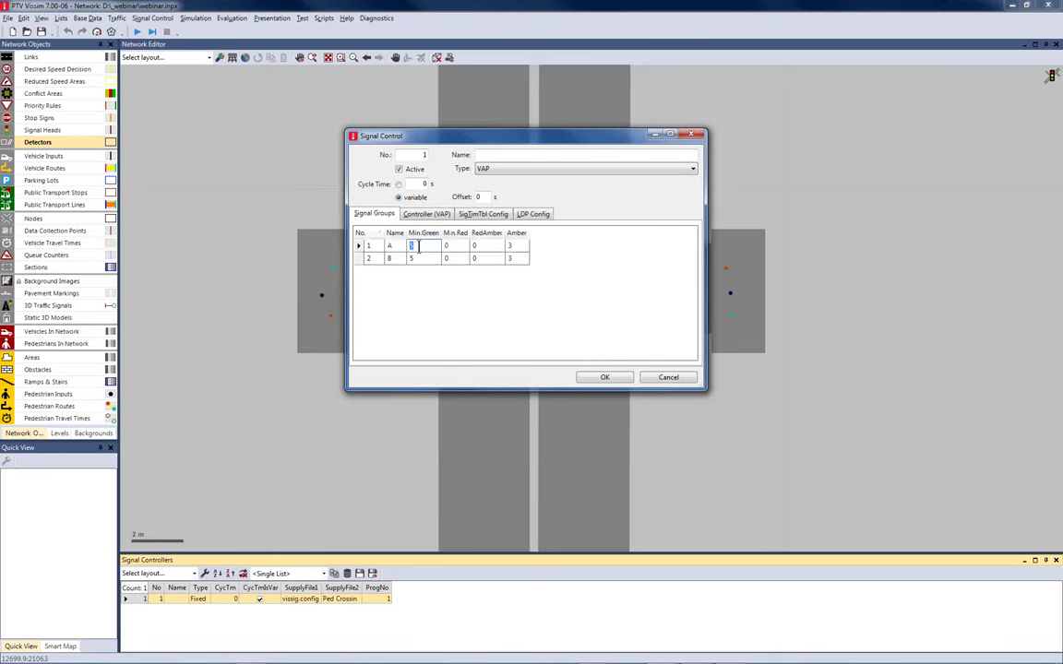
text(7)
click(409, 259)
click(486, 245)
text(1)
click(507, 259)
text(0)
key(Up)
click(601, 376)
drag(645, 373, 596, 357)
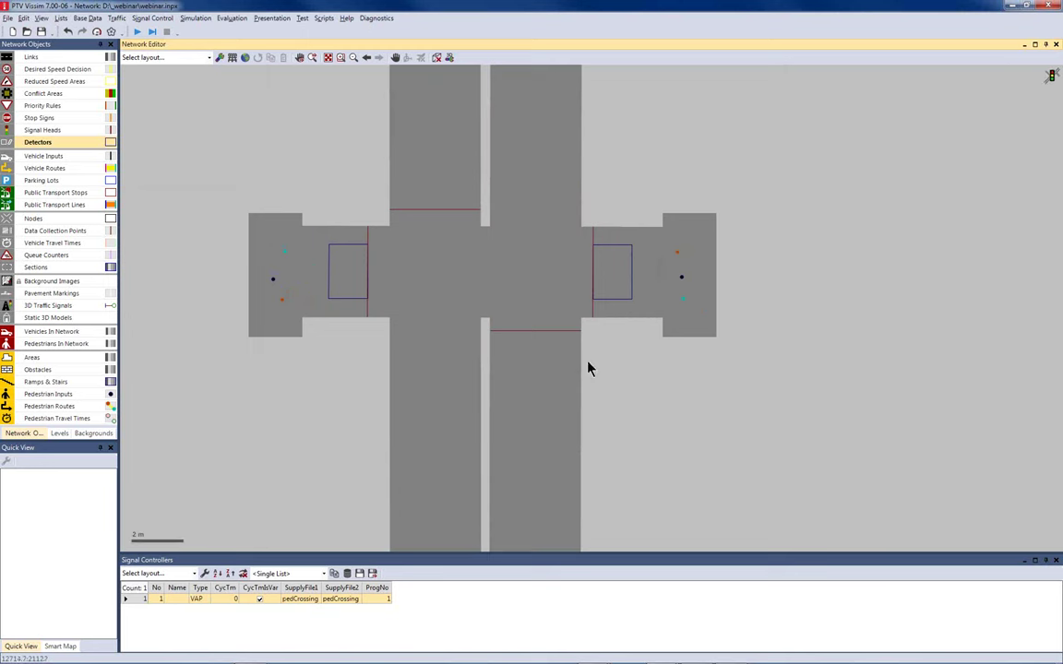
Save the network changes, run the simulation continuously, then bring up the Evaluation menu.
click(137, 33)
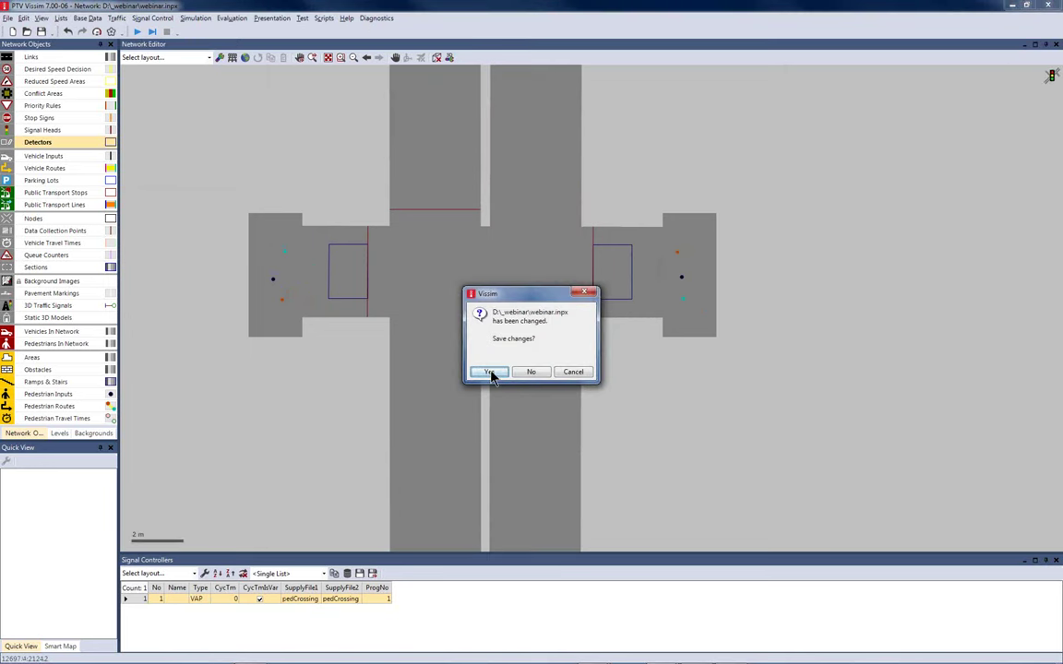
click(490, 372)
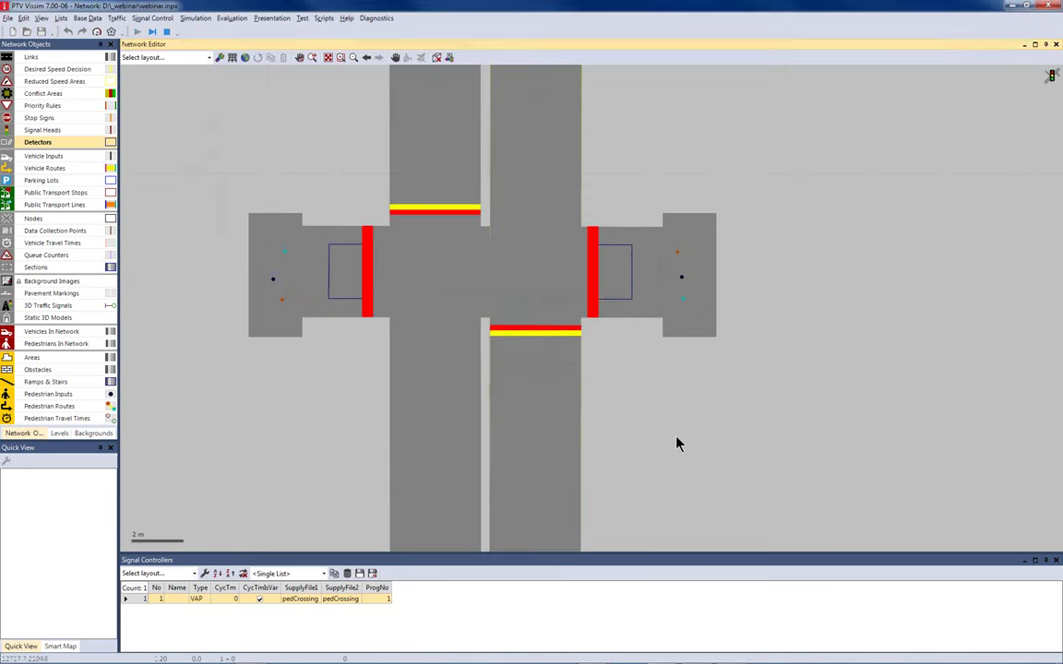
scroll(650, 400, down, 4)
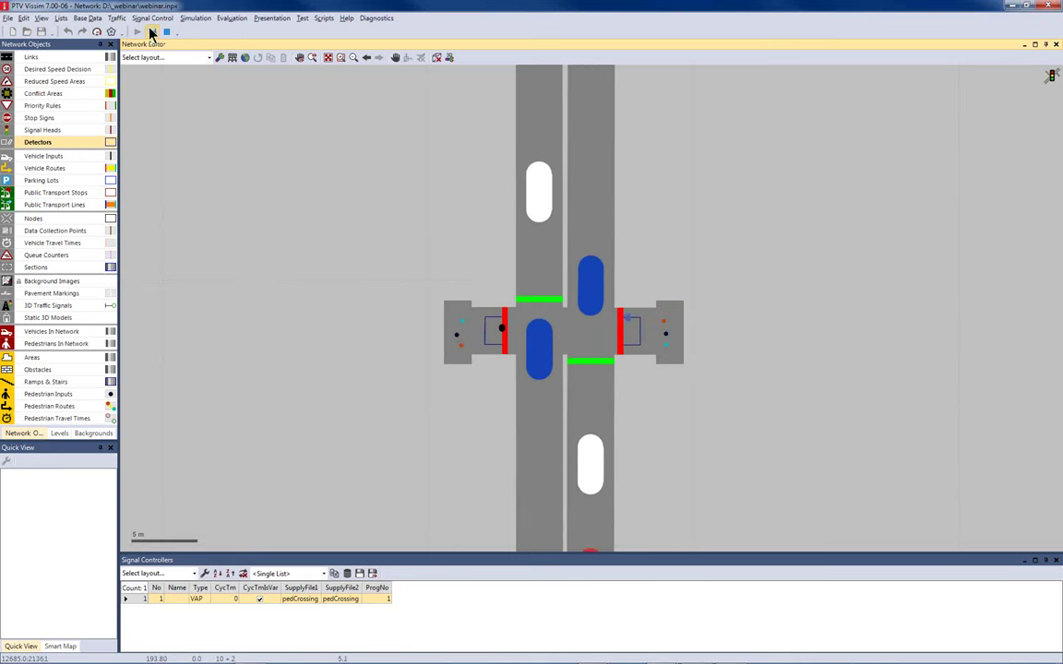
click(232, 19)
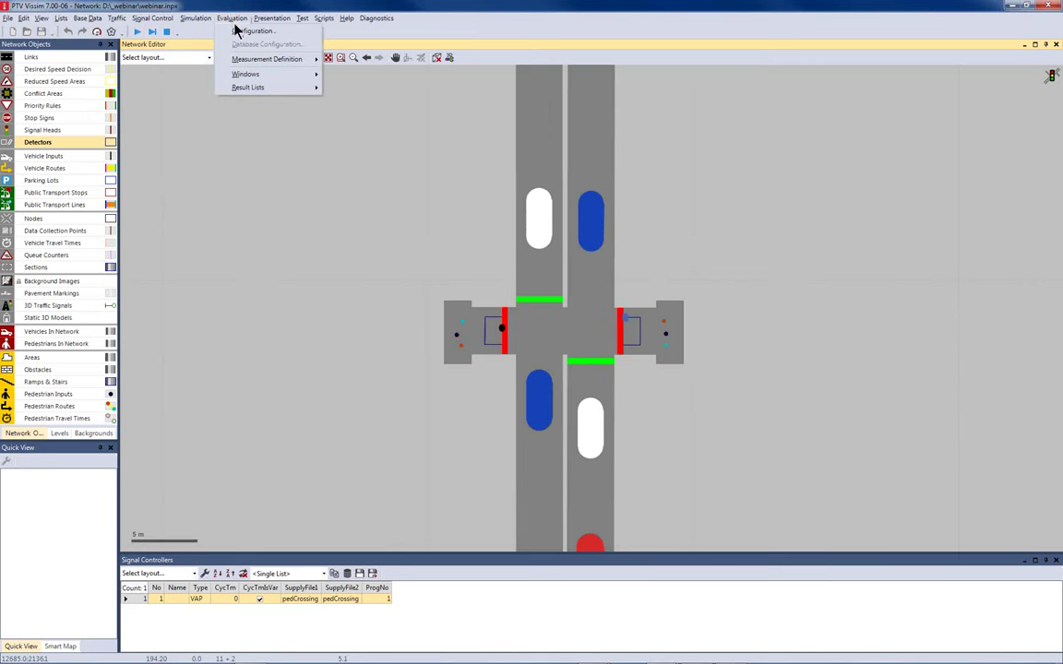
Show SC 1's signal times table in an enlarged panel and advance the simulation one step.
mouse_move(303, 76)
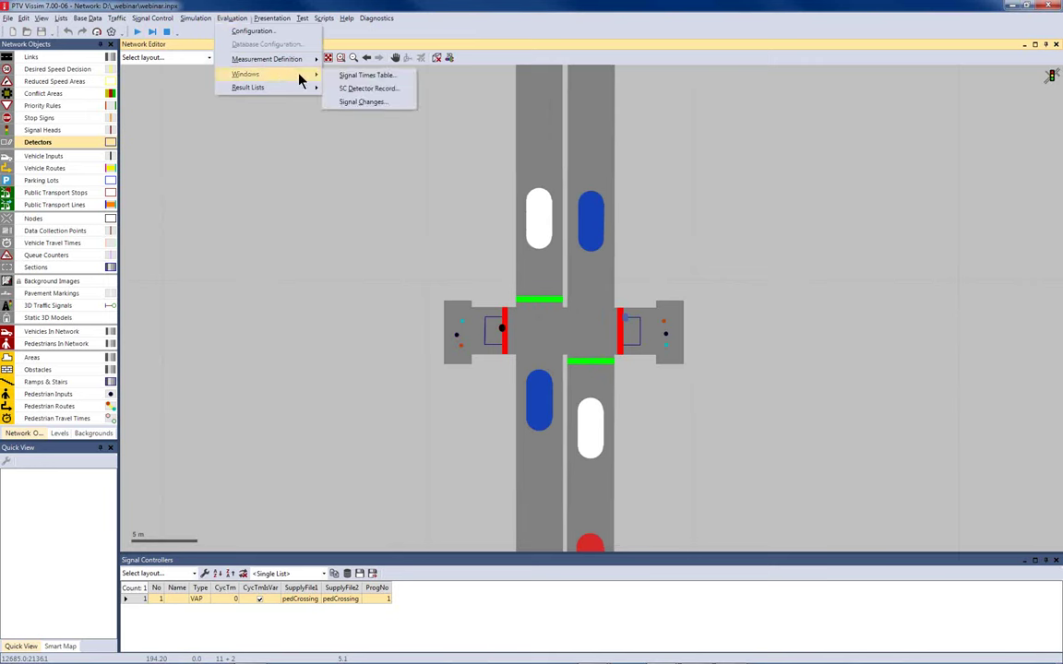
click(373, 77)
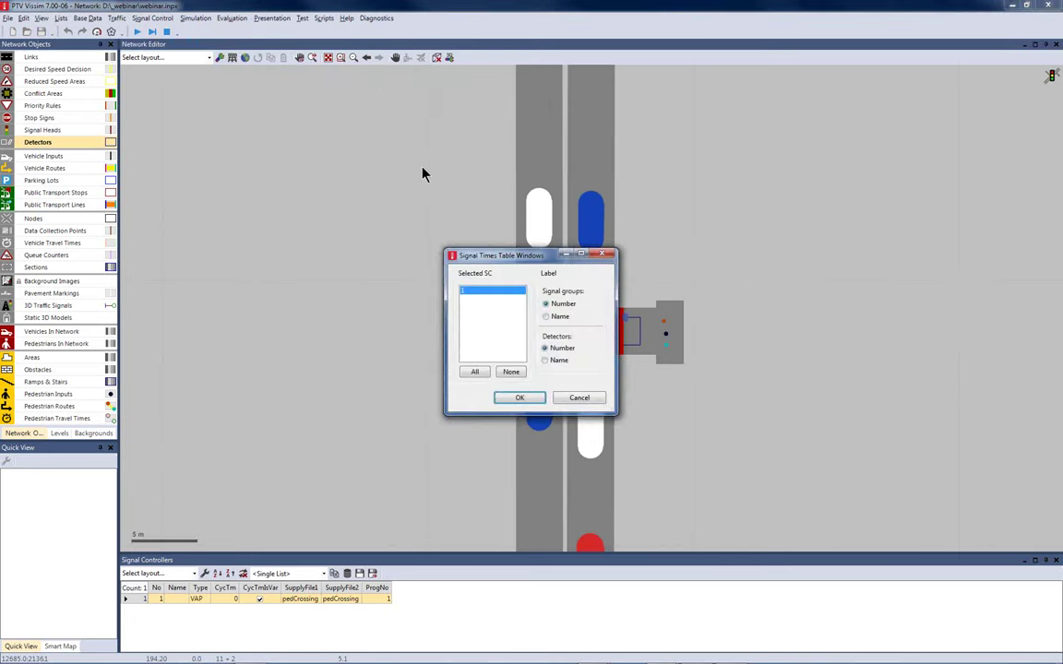
drag(505, 262, 357, 119)
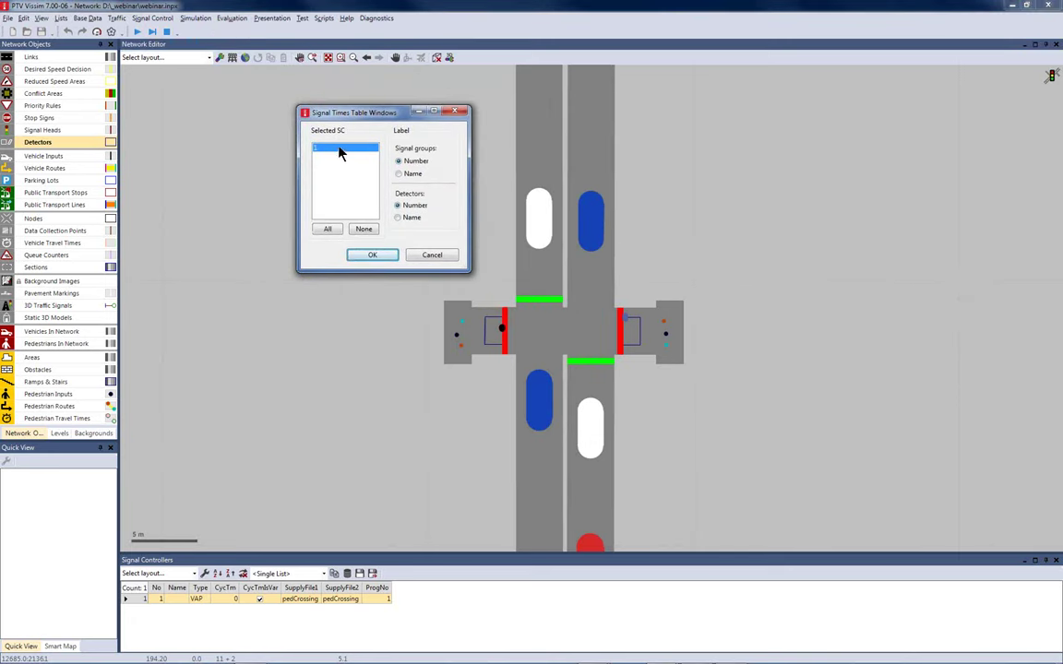
click(370, 255)
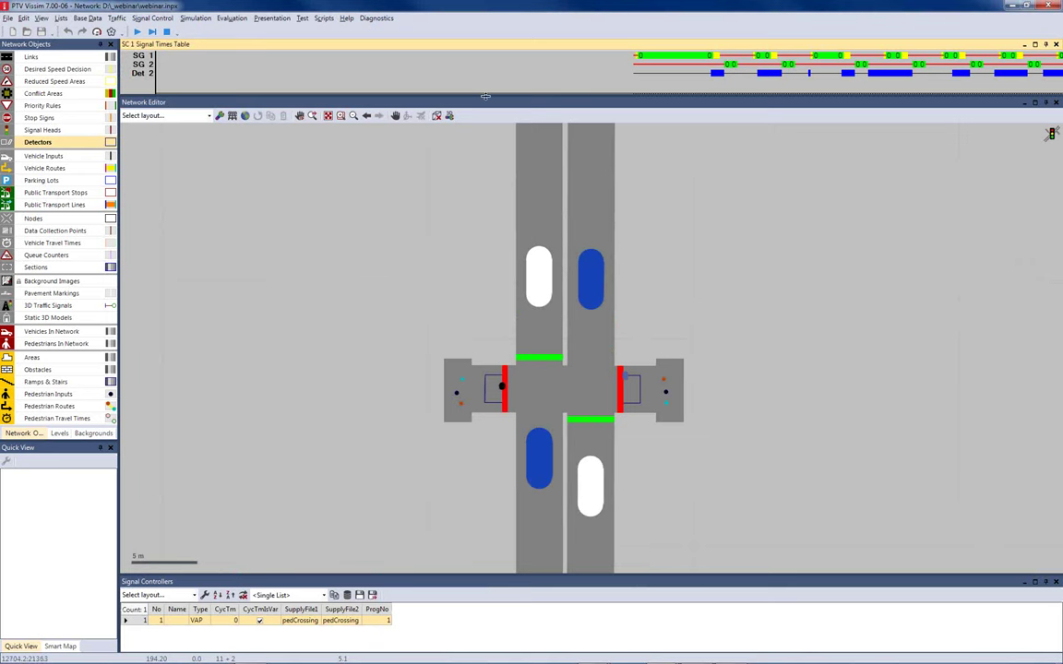
drag(489, 96, 489, 116)
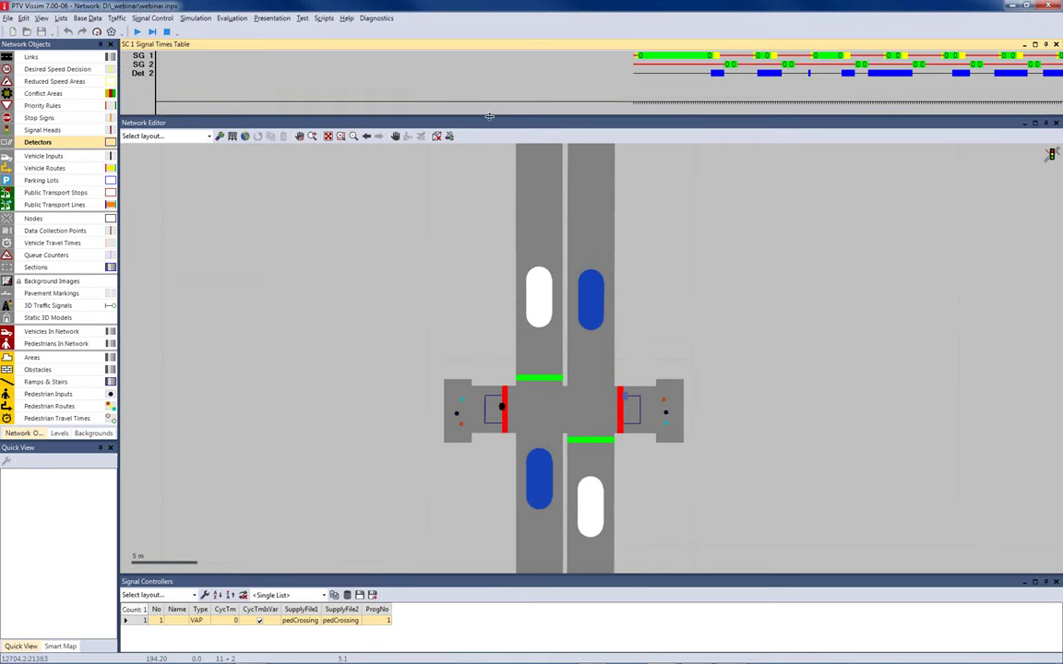
click(439, 205)
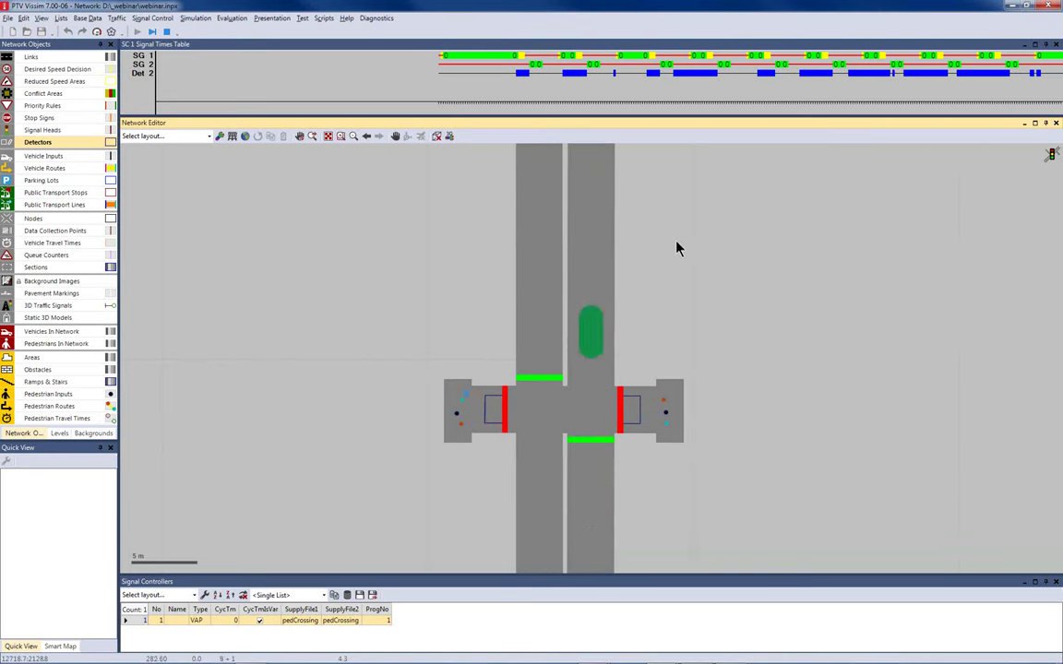
click(152, 33)
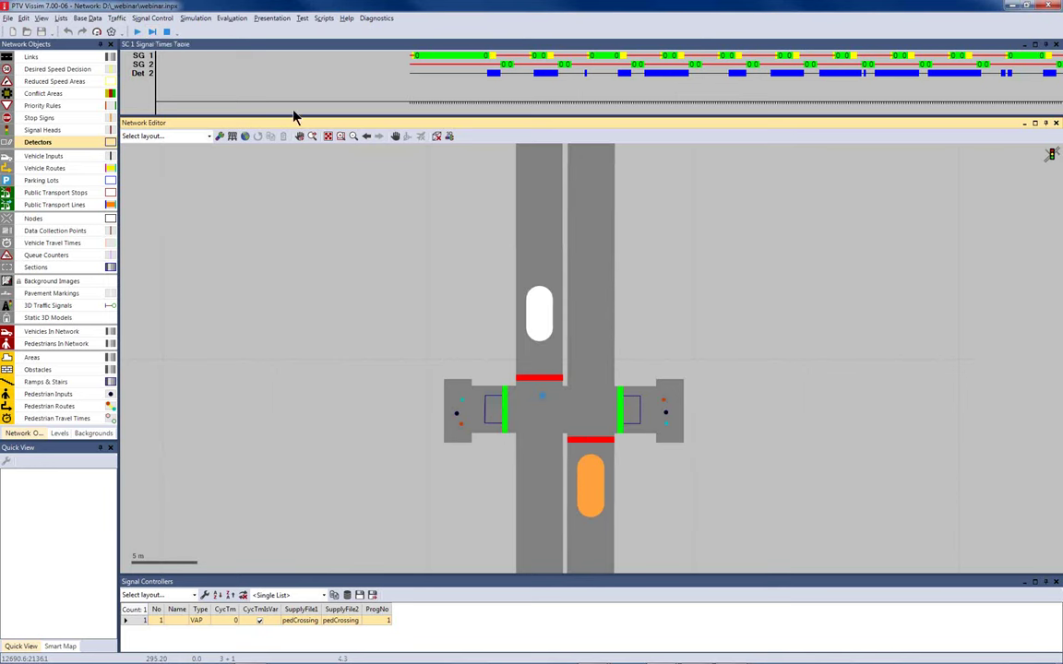
Turn off automatic table configuration and insert Status Stage rows for stages 1 and 2 at the top.
double_click(135, 621)
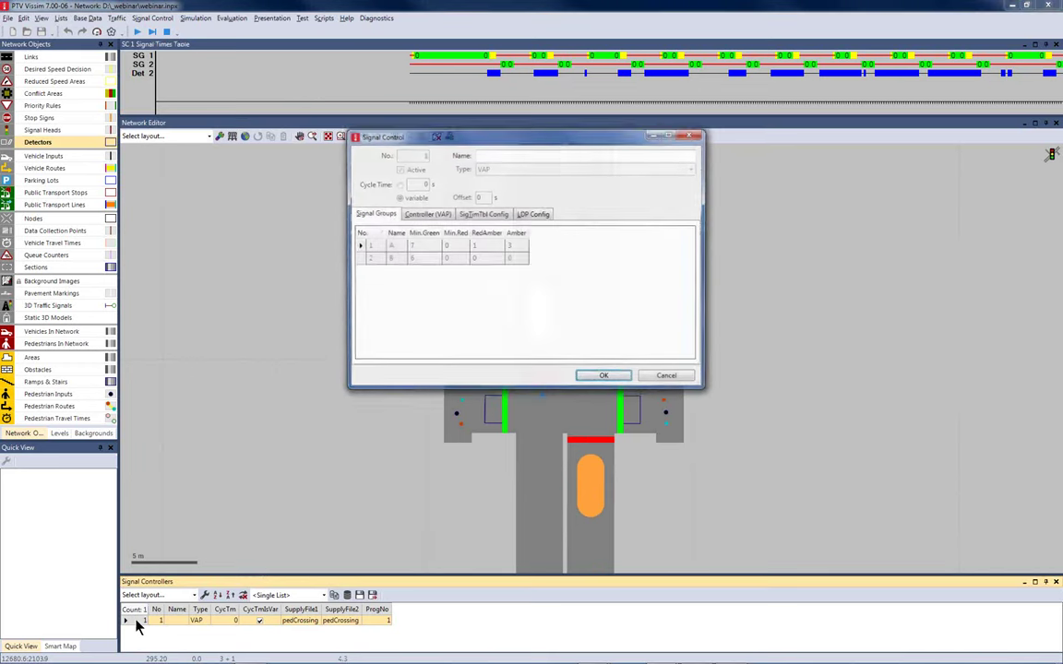
click(483, 214)
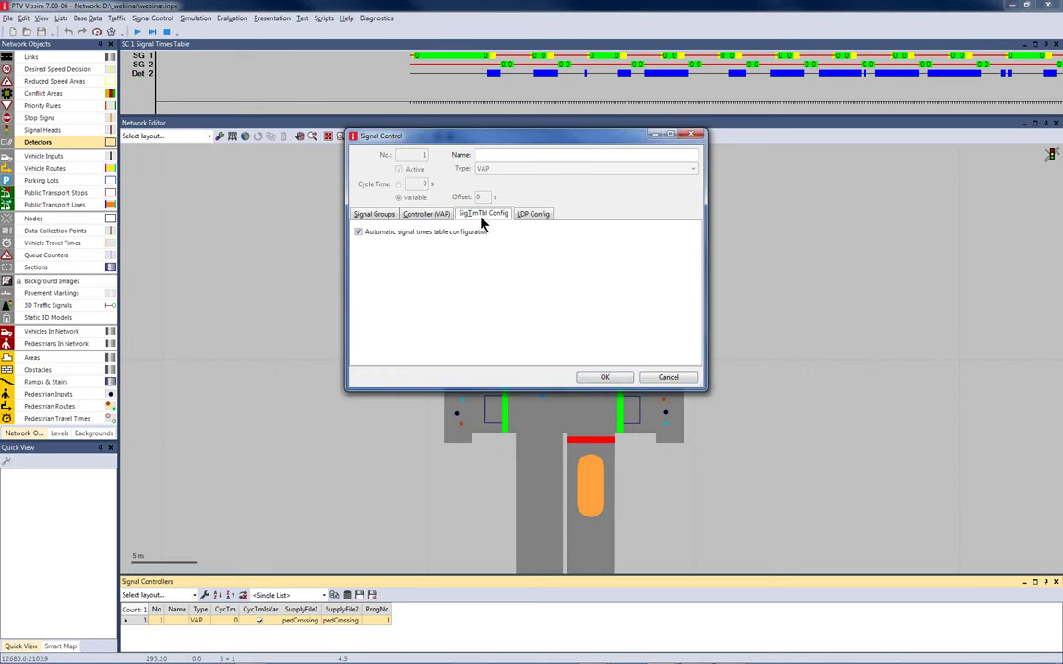
click(359, 232)
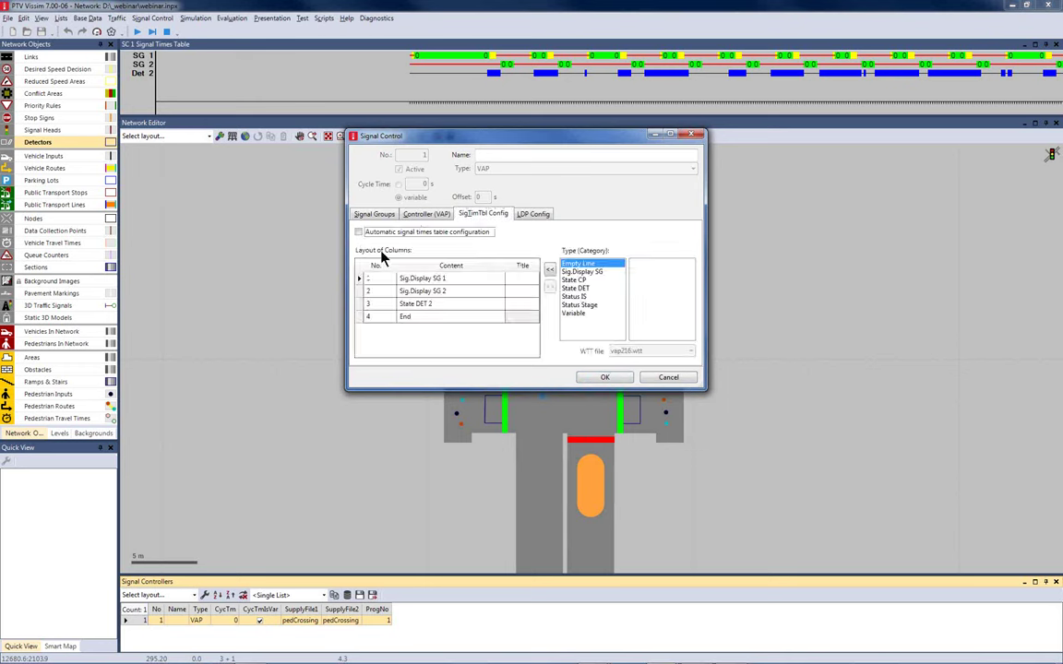
click(580, 305)
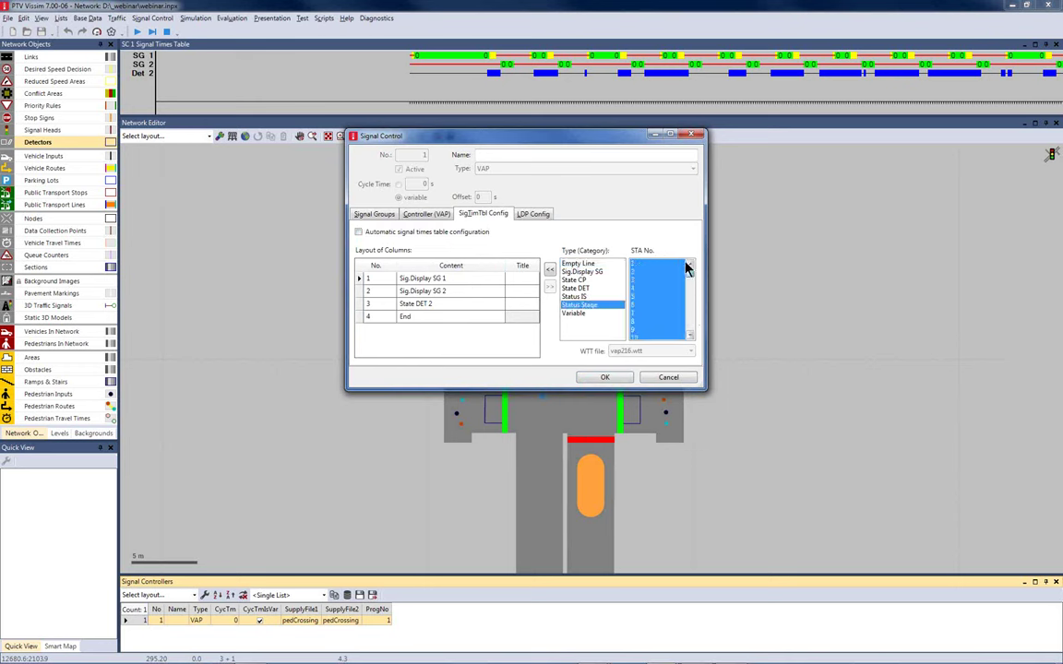
click(660, 266)
ctrl+click(651, 273)
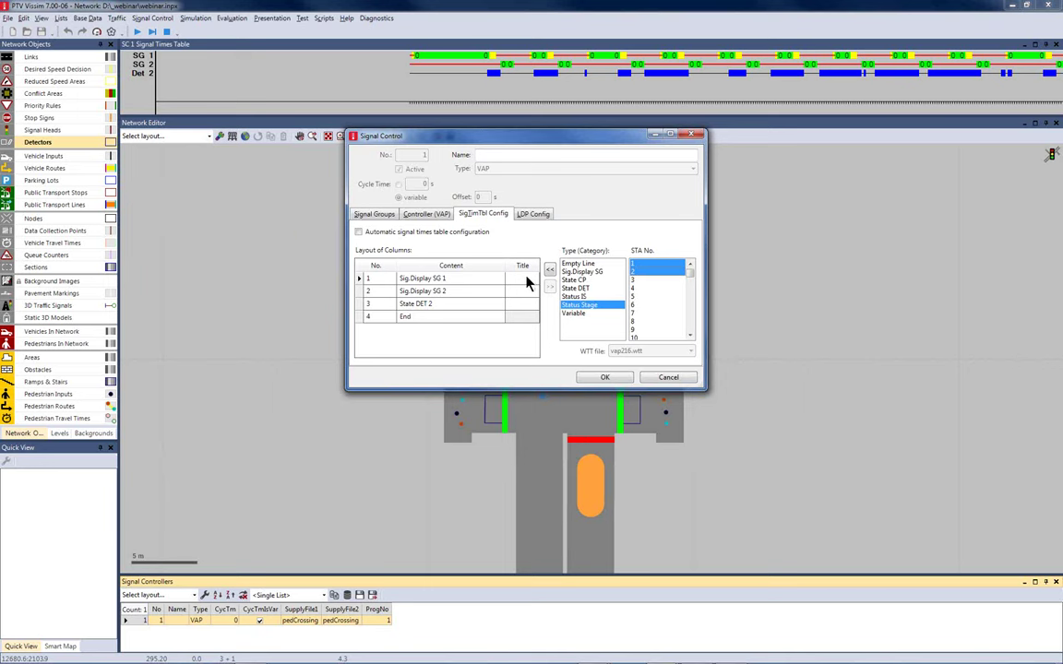
click(427, 279)
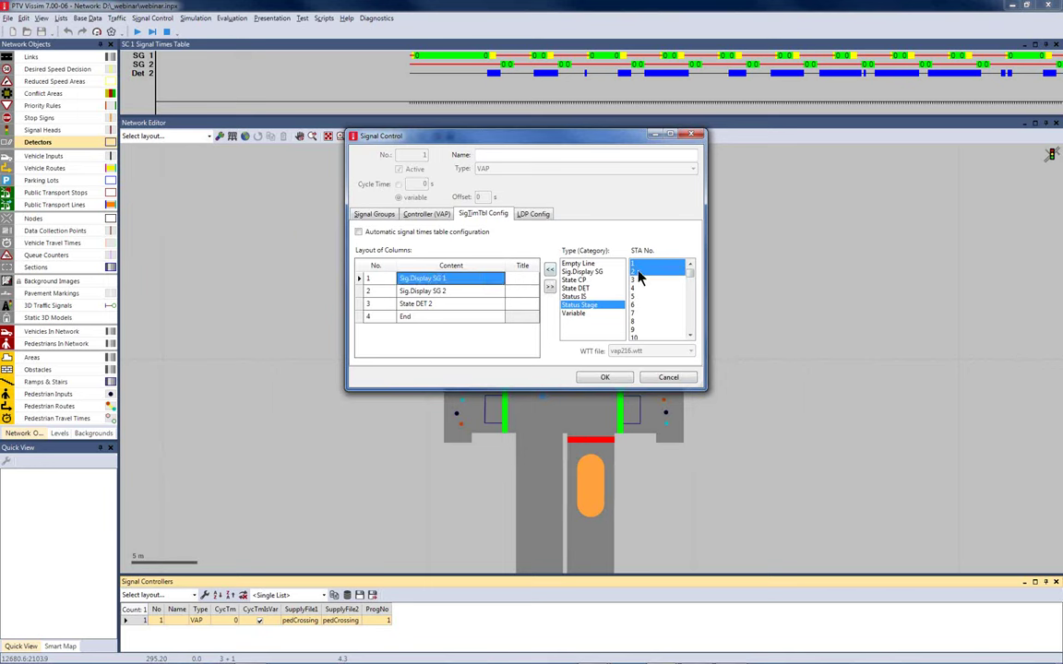
click(549, 270)
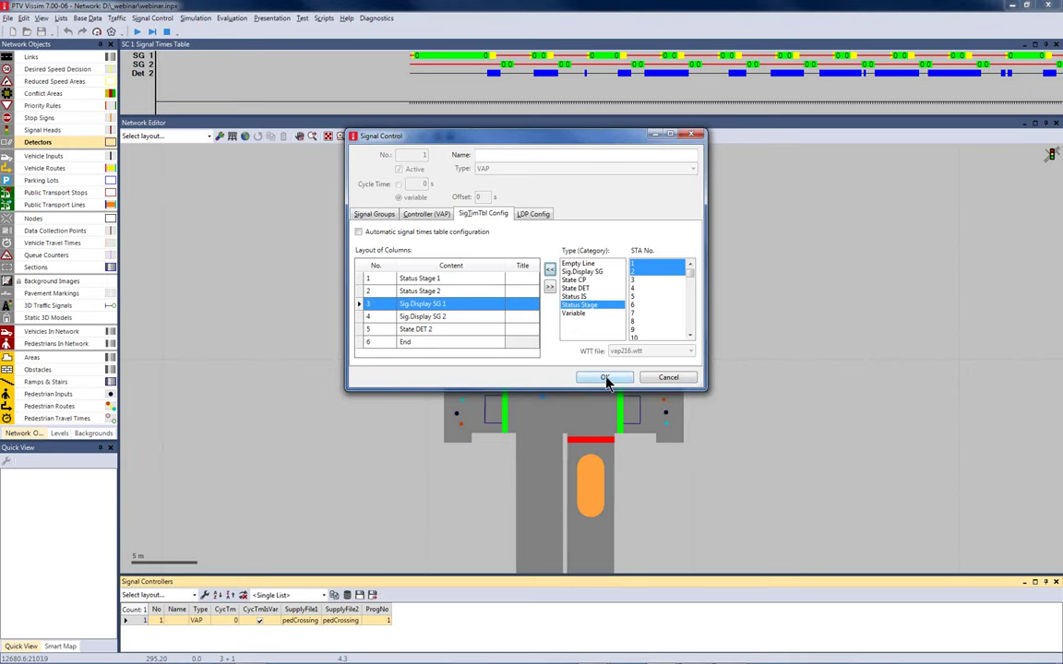
click(606, 378)
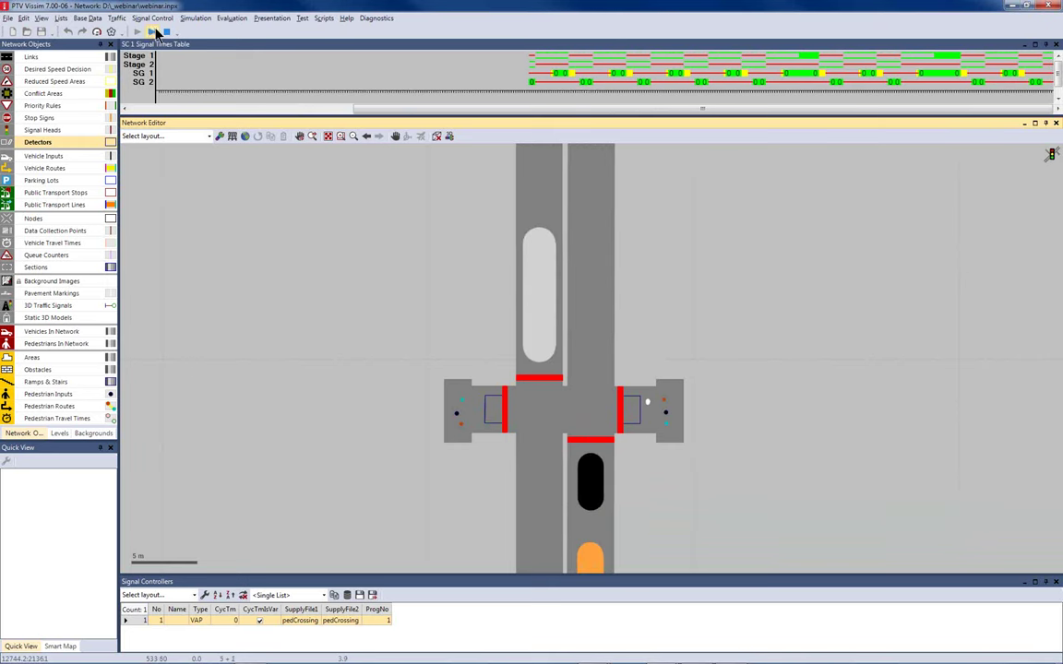
Pause the running crossing simulation, step it once, then stop it.
click(153, 32)
click(831, 93)
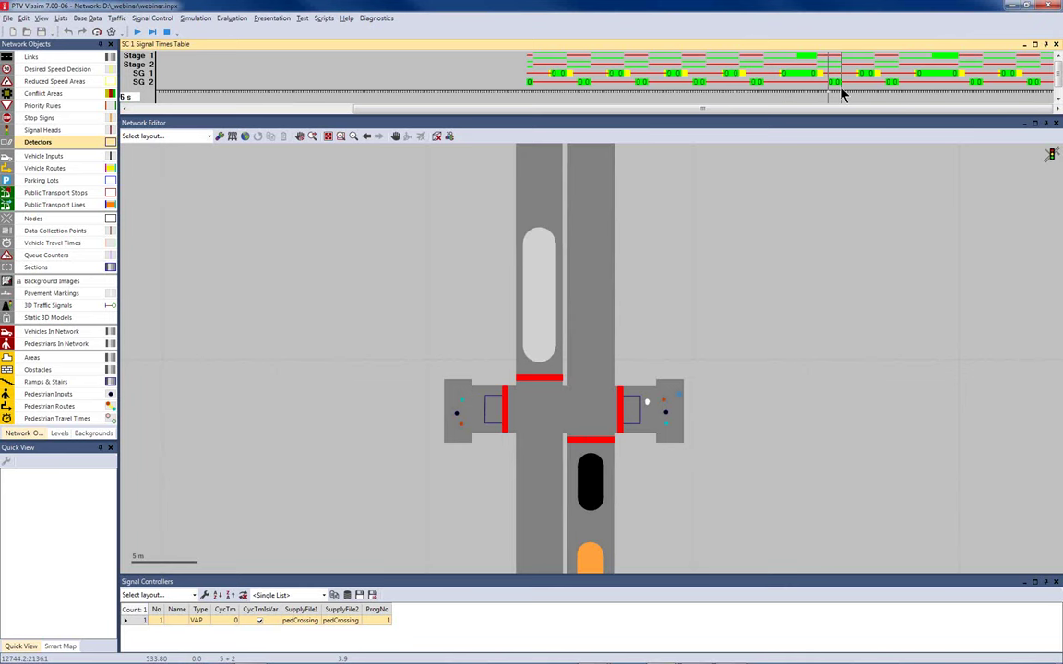
click(166, 31)
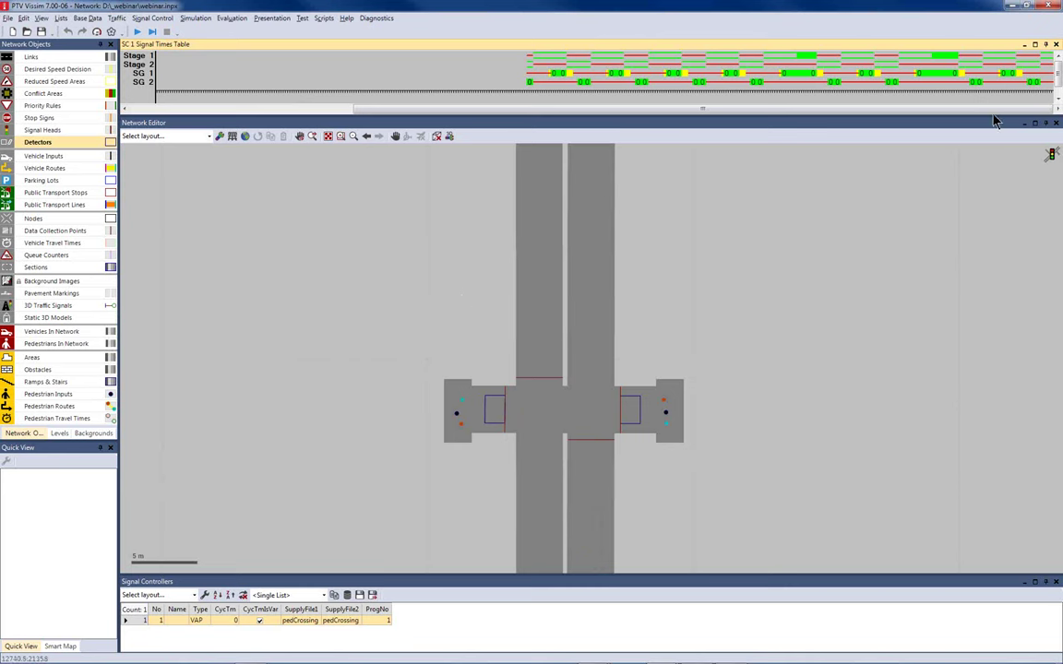
Place a taller Vissim window on the left, close the signal times table, and frame the intersection.
click(1030, 10)
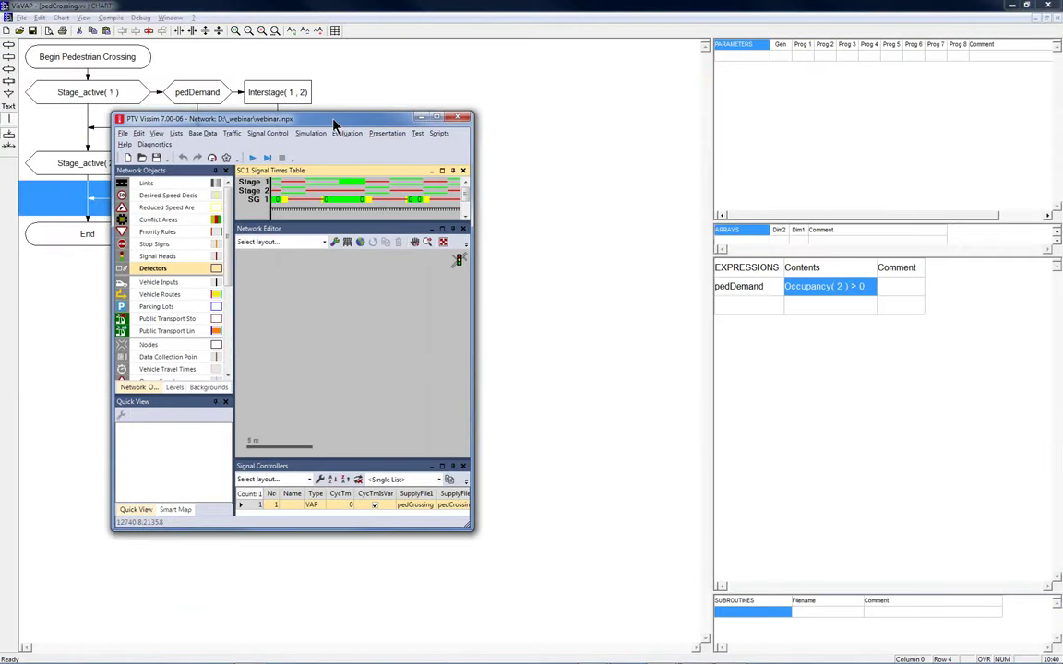
drag(333, 124, 220, 13)
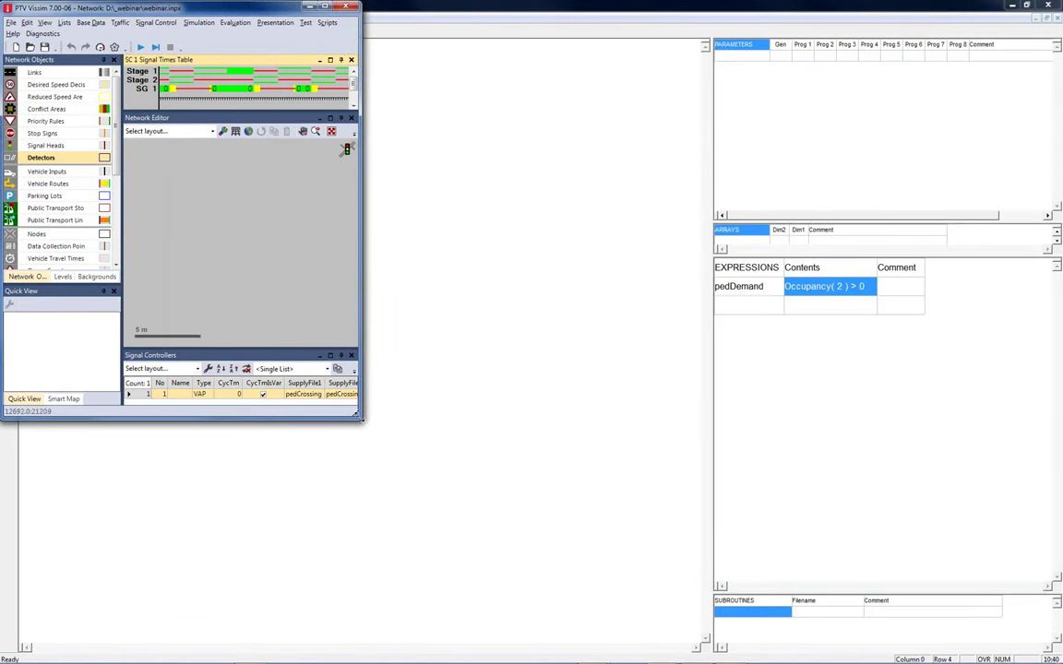
drag(361, 417, 424, 658)
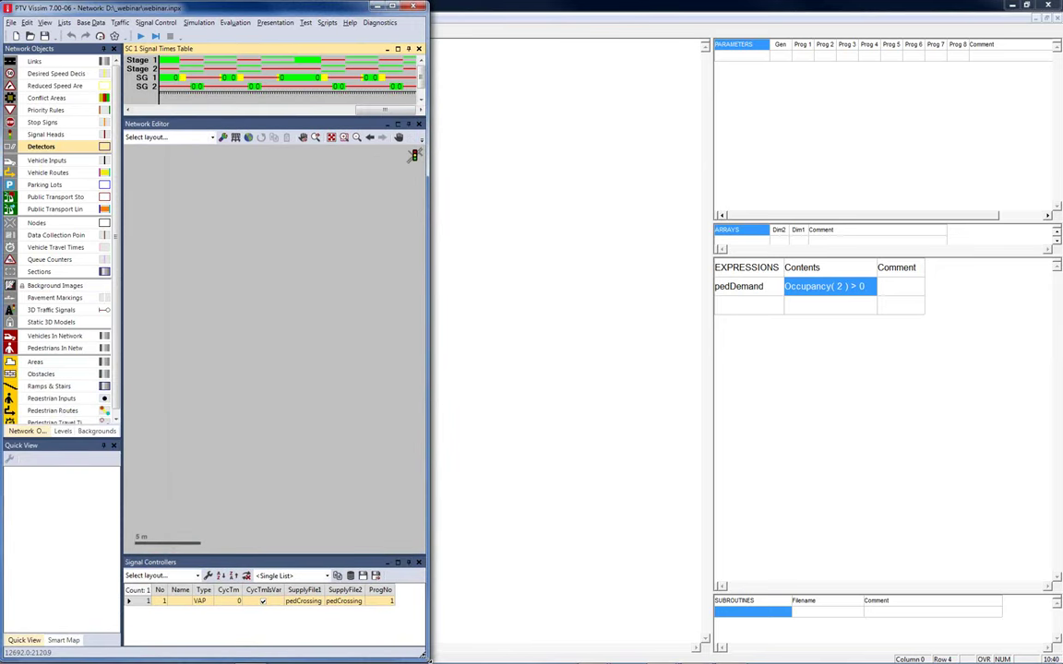
click(418, 48)
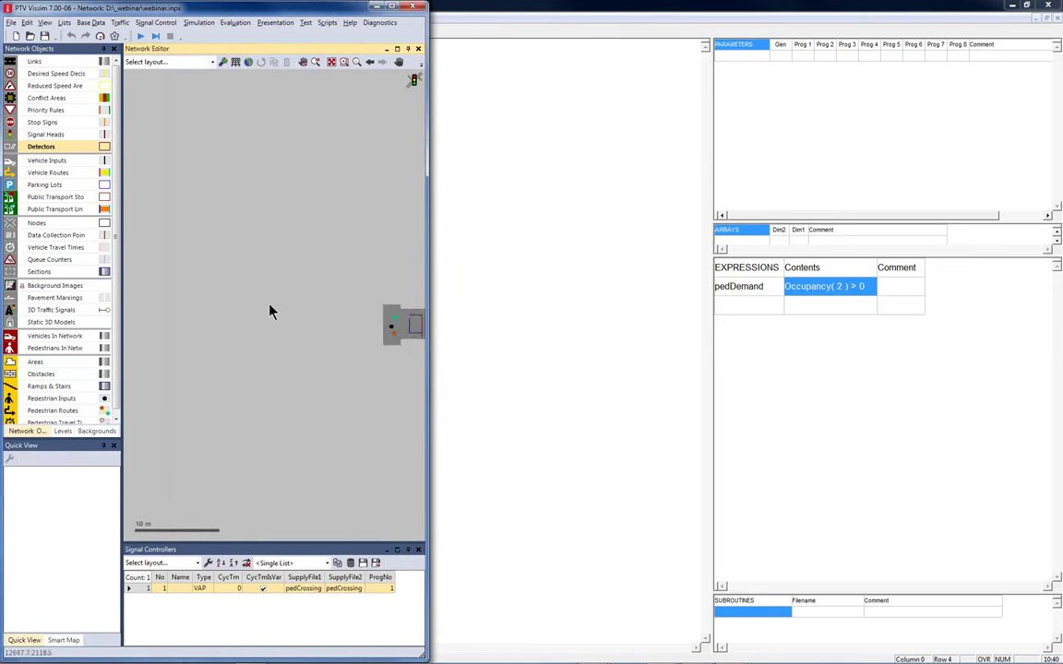
scroll(267, 307, down, 3)
drag(294, 313, 221, 277)
scroll(235, 310, up, 2)
scroll(233, 313, up, 1)
drag(268, 319, 220, 349)
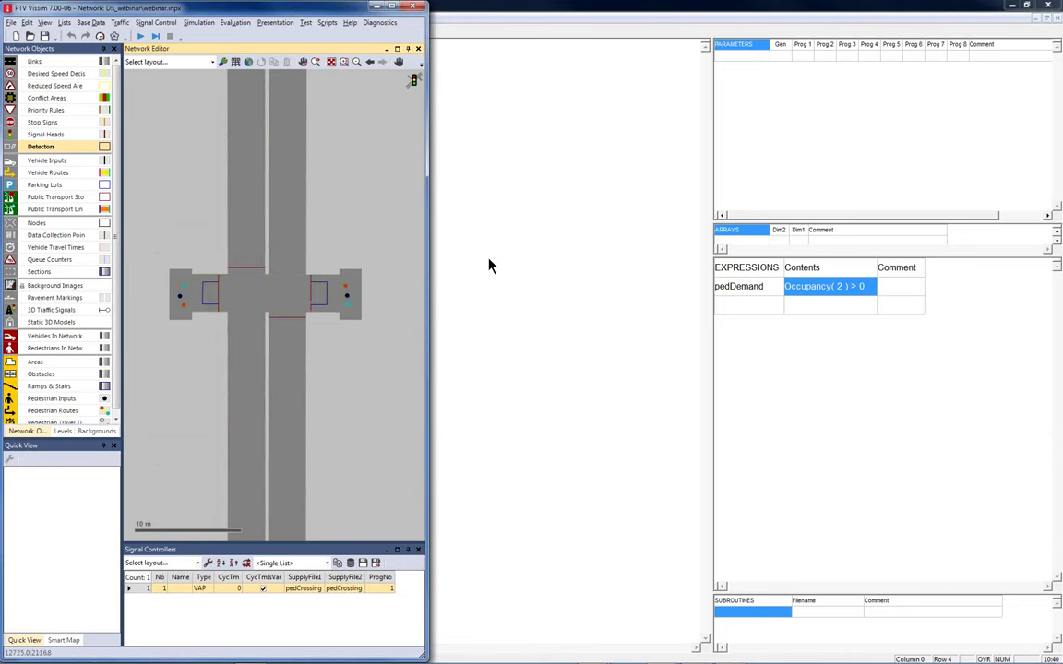
Restore the VisVAP flowchart window and move it to the right half of the screen.
click(514, 9)
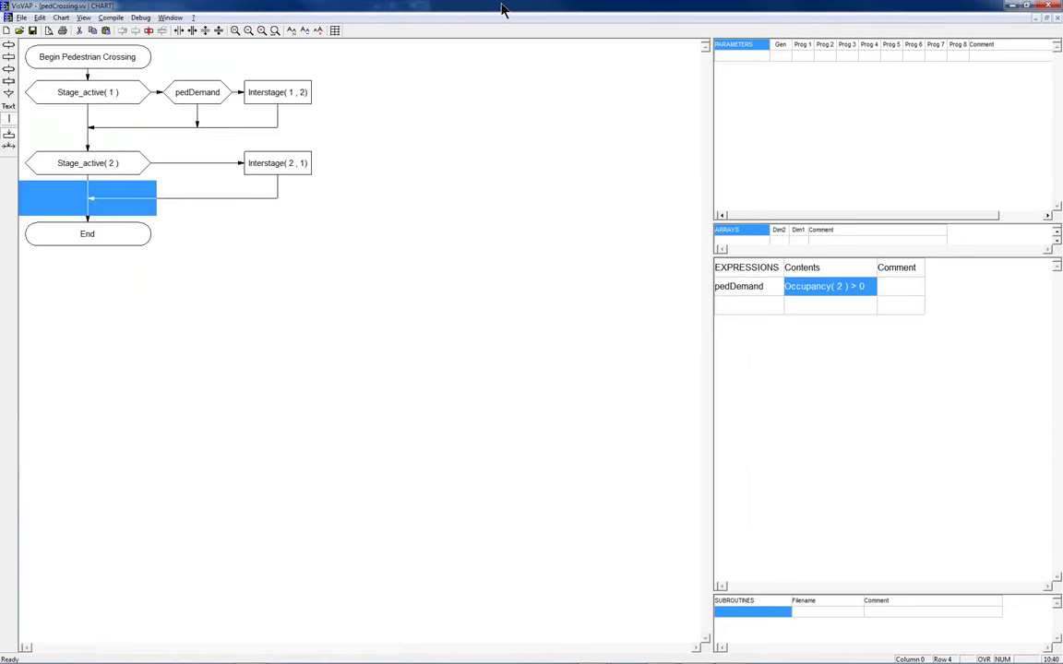
double_click(503, 10)
drag(498, 21, 860, 13)
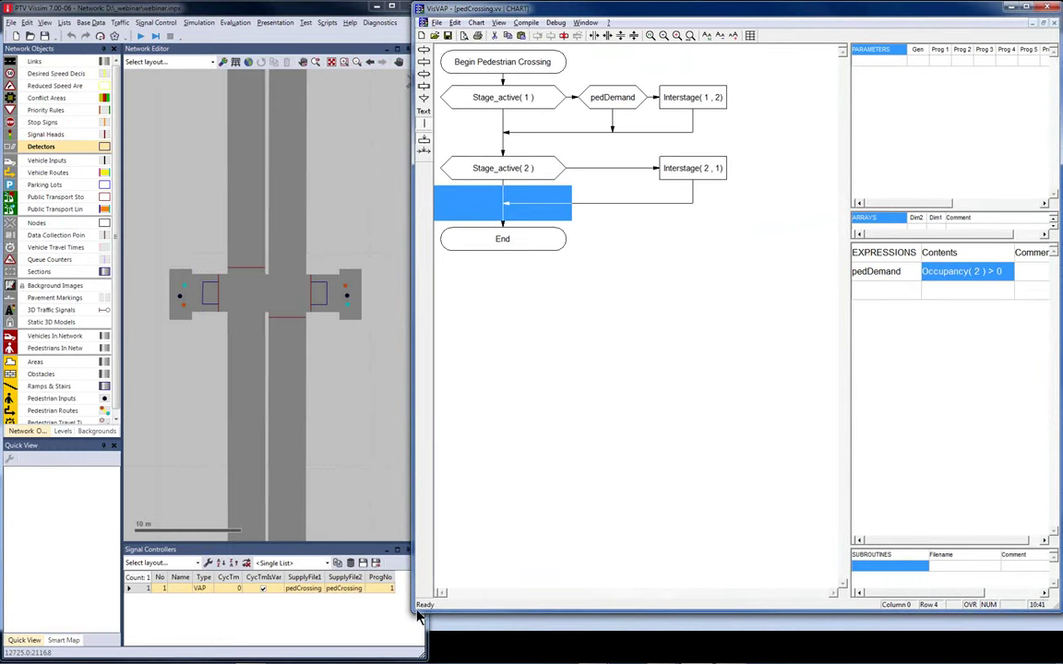
Enable Debug mode (VisVAP) on controller 1's VAP settings and start the simulation with F5.
drag(418, 617, 428, 660)
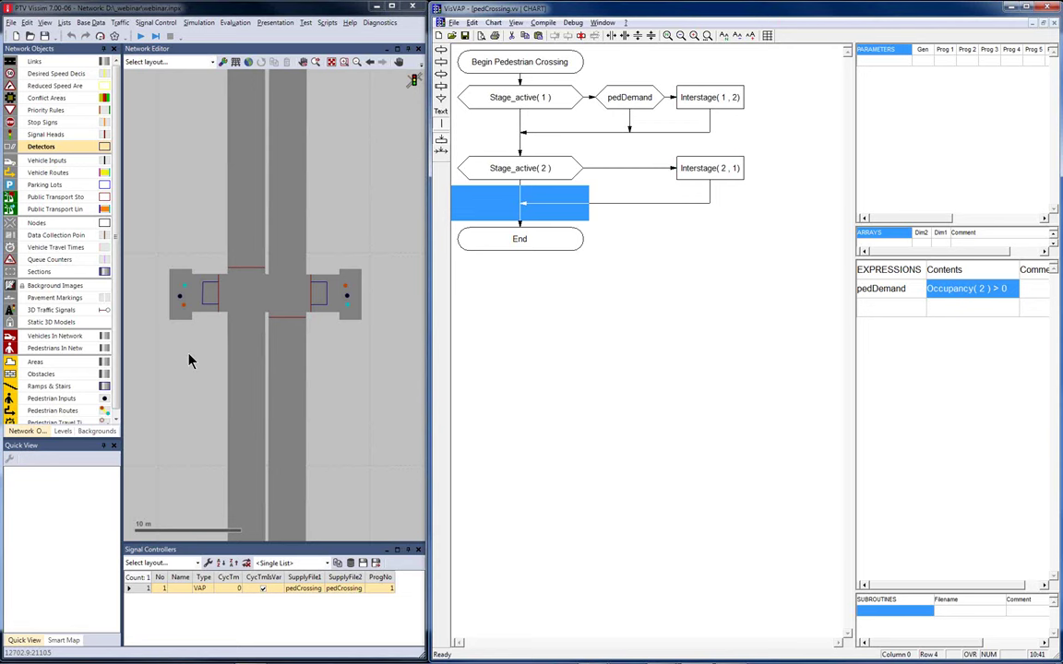
click(198, 589)
double_click(138, 590)
click(425, 215)
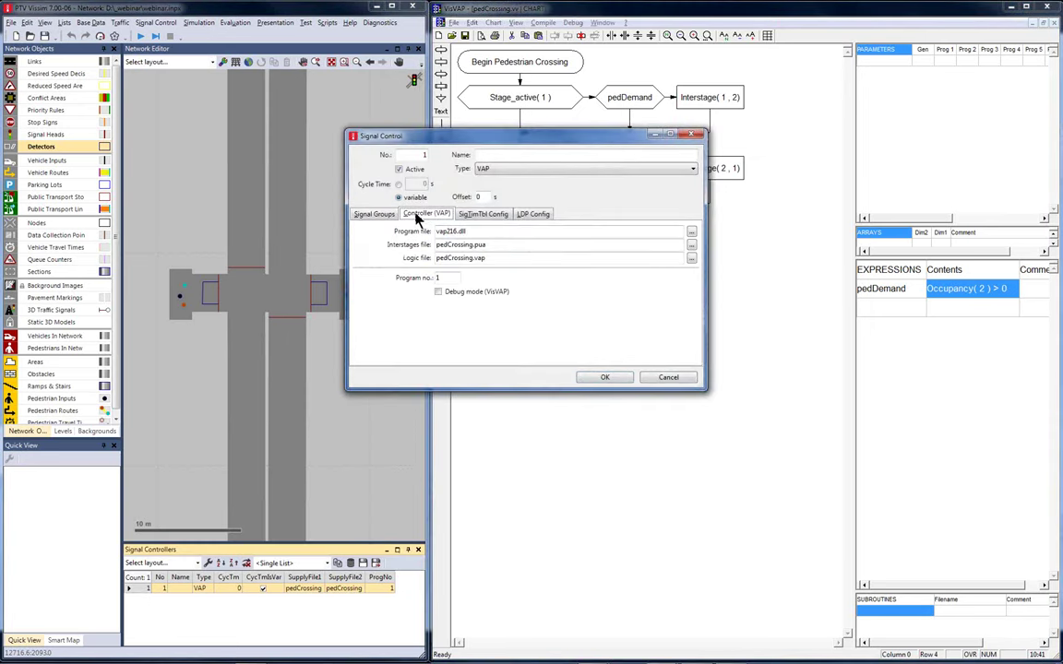
click(439, 291)
click(605, 380)
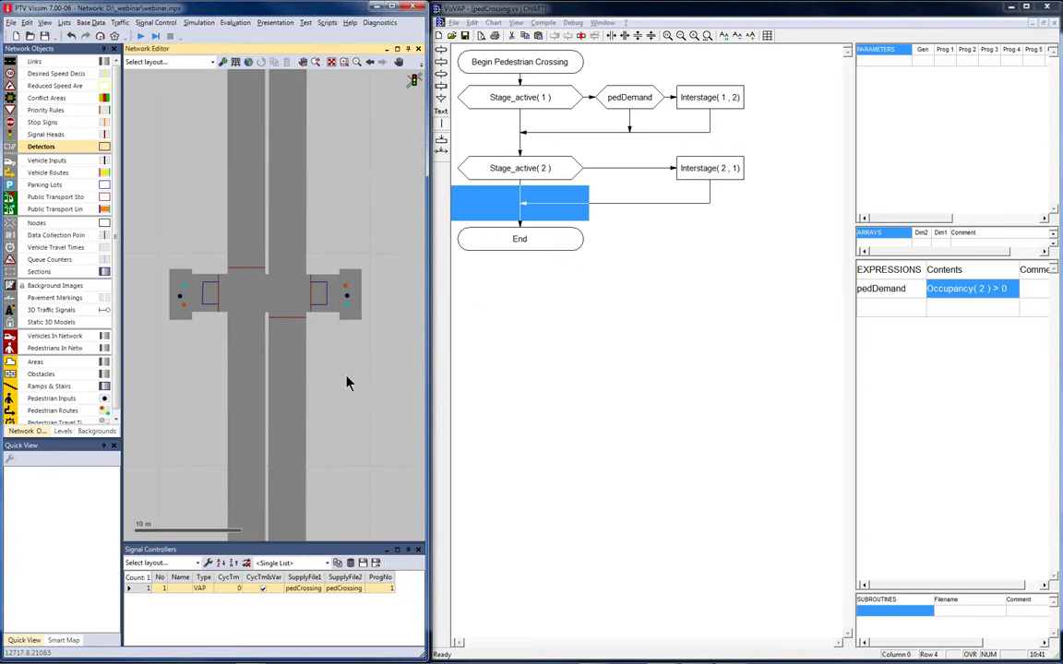
key(F5)
Save the flowchart and step the logic command by command until pedestrian demand is detected.
click(531, 372)
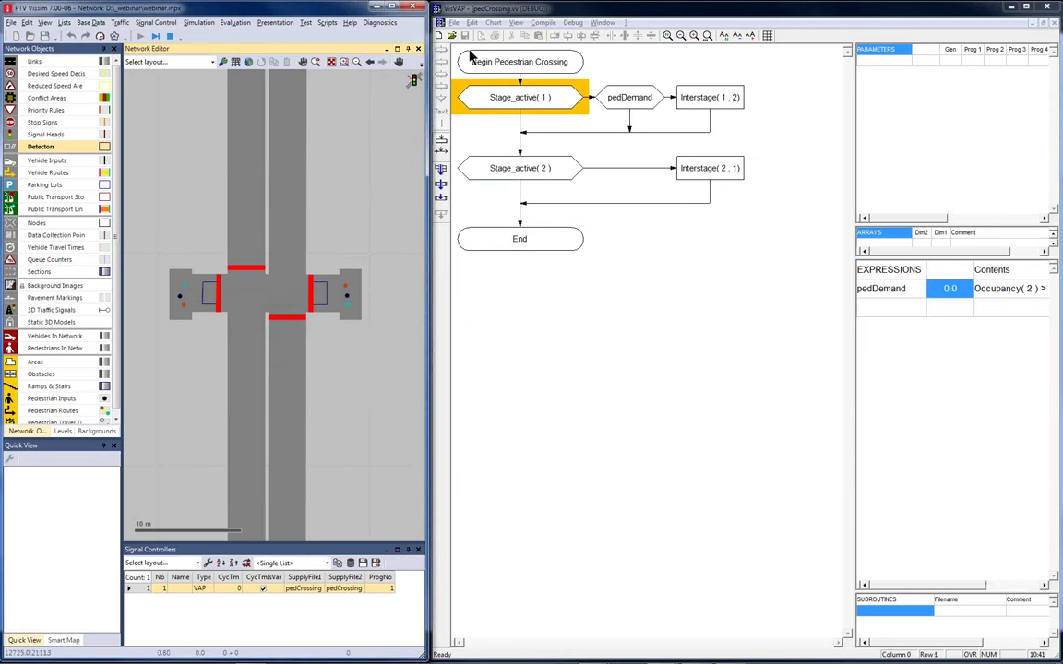
click(441, 175)
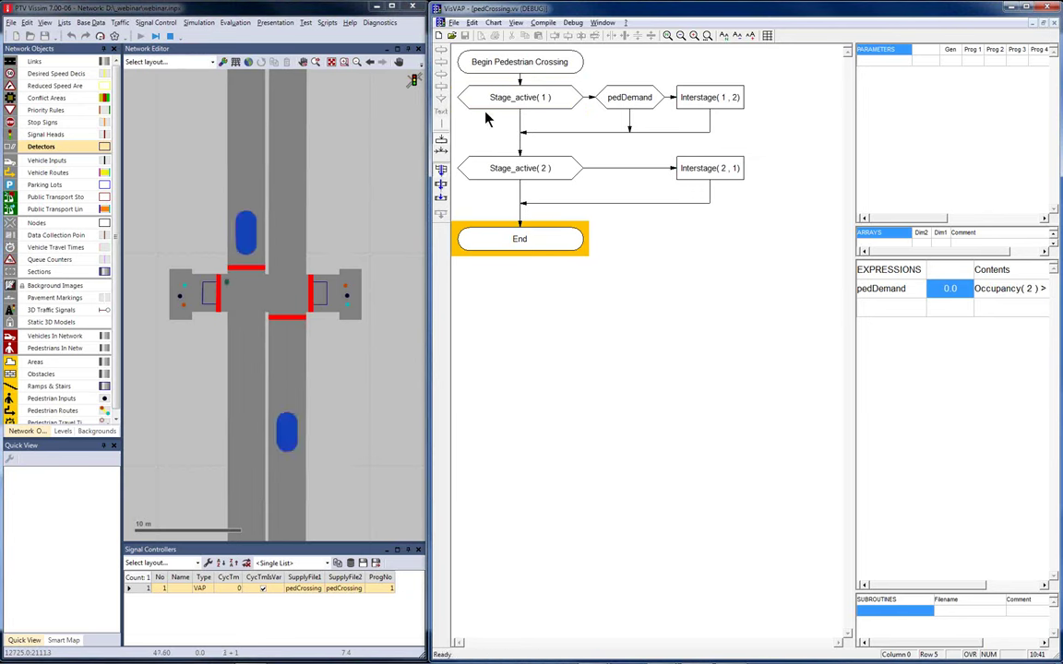
click(441, 189)
click(441, 189)
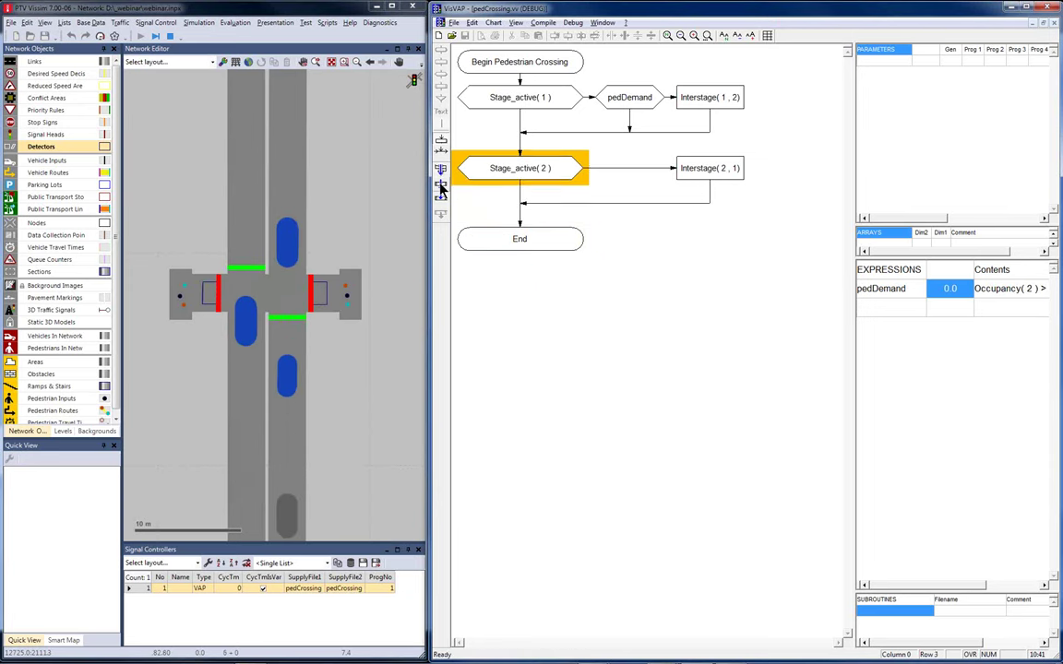
click(441, 189)
click(441, 189)
click(441, 189)
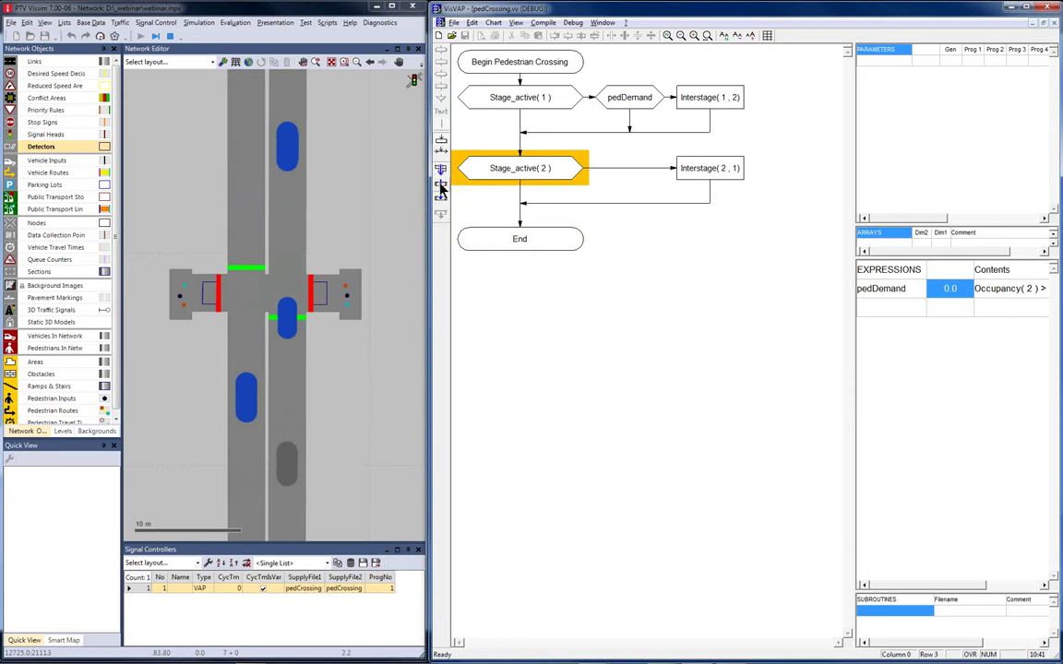
click(441, 189)
click(441, 189)
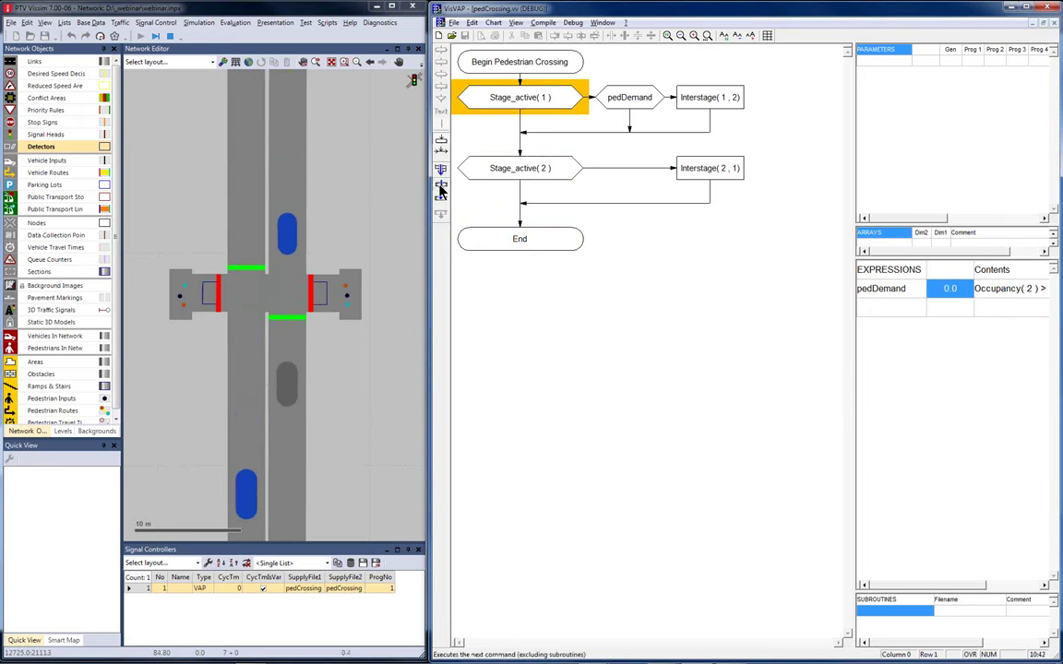
click(441, 189)
click(441, 189)
click(441, 189)
click(441, 189)
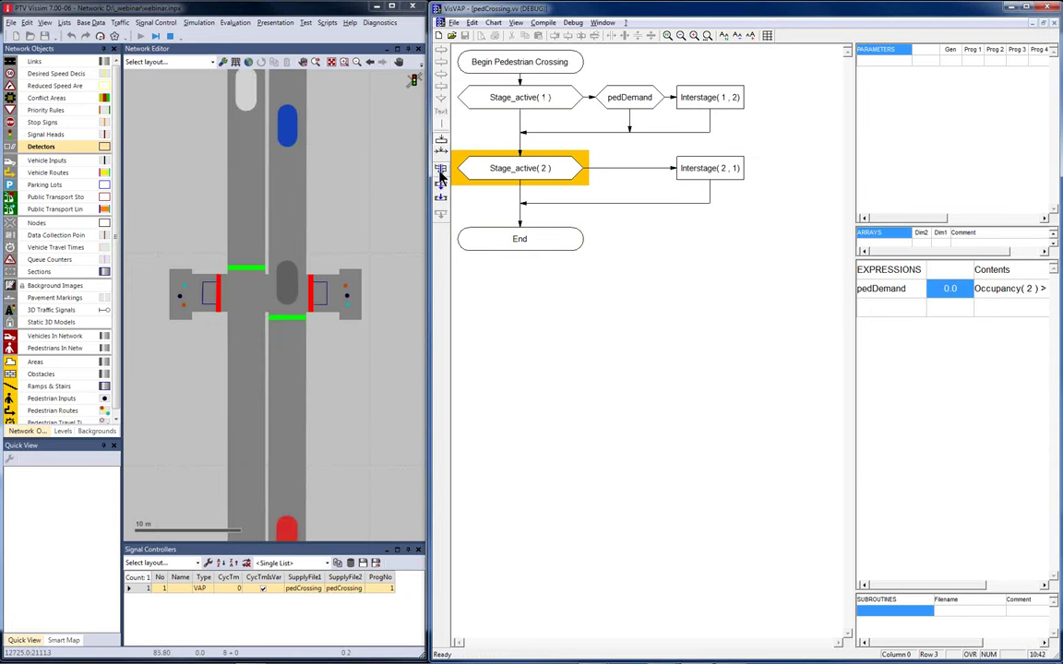
click(441, 189)
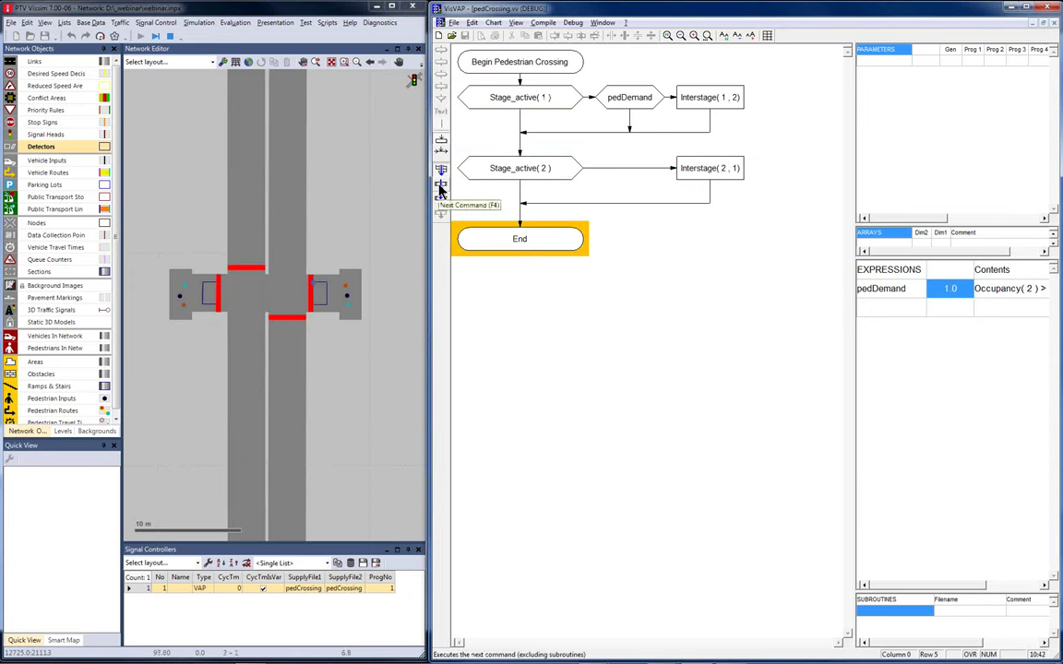
click(441, 189)
click(441, 189)
Keep stepping through Interstage(2, 1) until pedDemand reads 1.0 at the Stage_active(2) check.
click(441, 190)
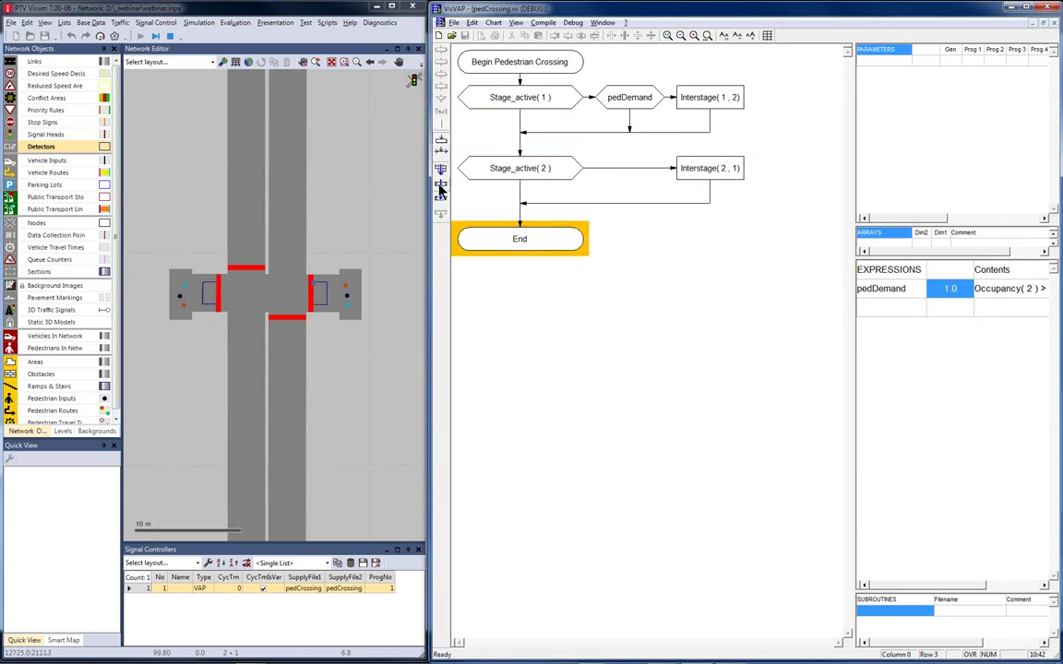
click(441, 190)
click(441, 189)
click(441, 189)
click(441, 189)
click(441, 189)
click(441, 189)
click(441, 190)
click(441, 189)
click(441, 189)
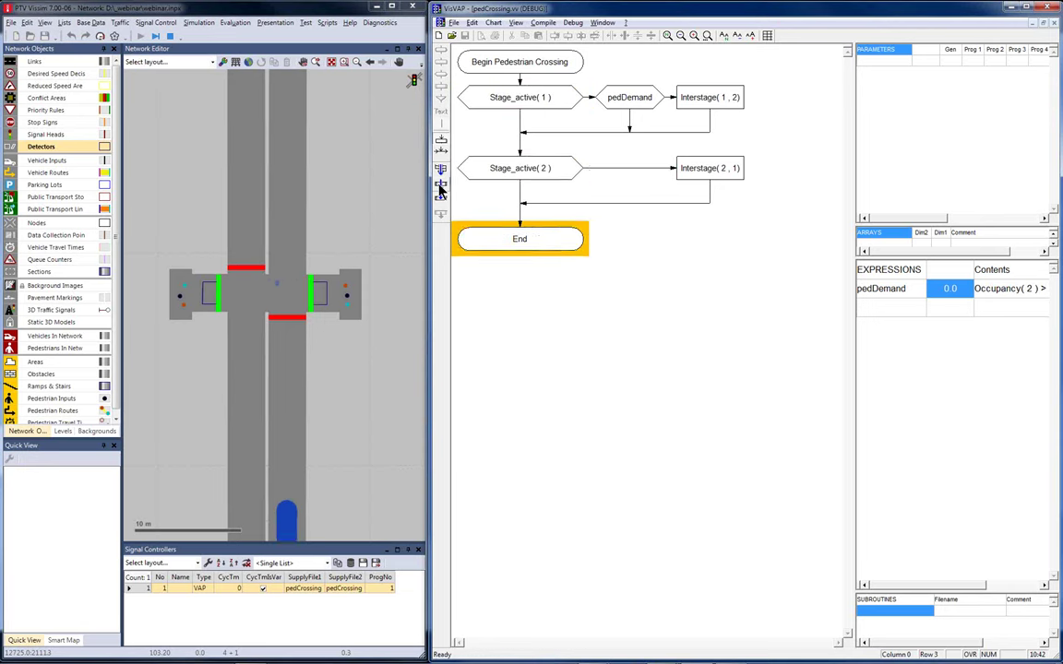
click(441, 190)
click(441, 190)
click(441, 189)
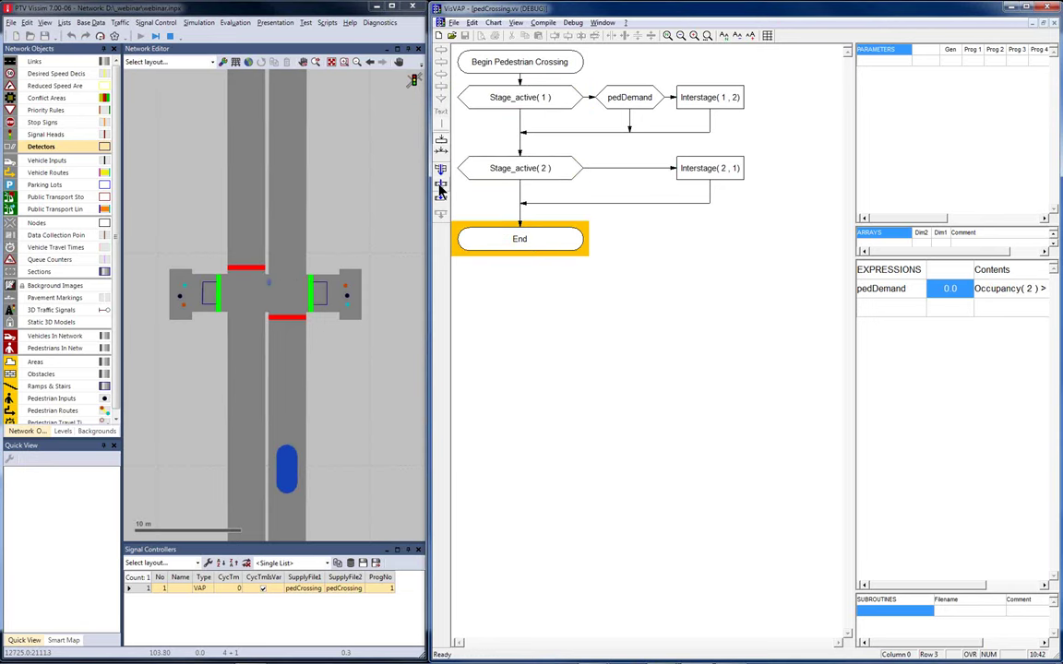
click(441, 190)
click(441, 190)
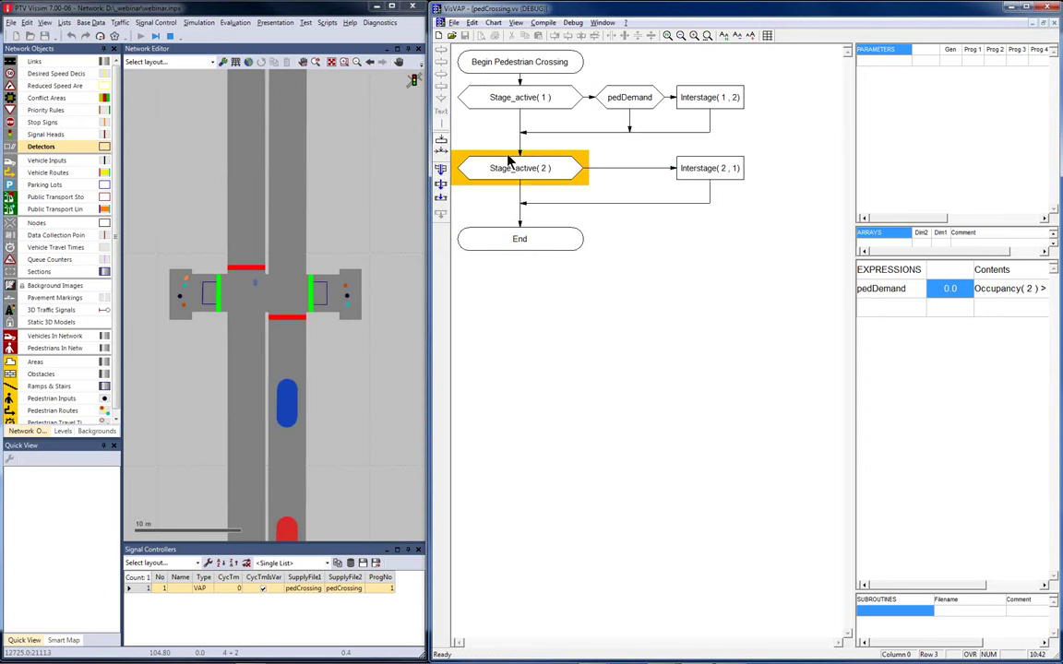
click(439, 187)
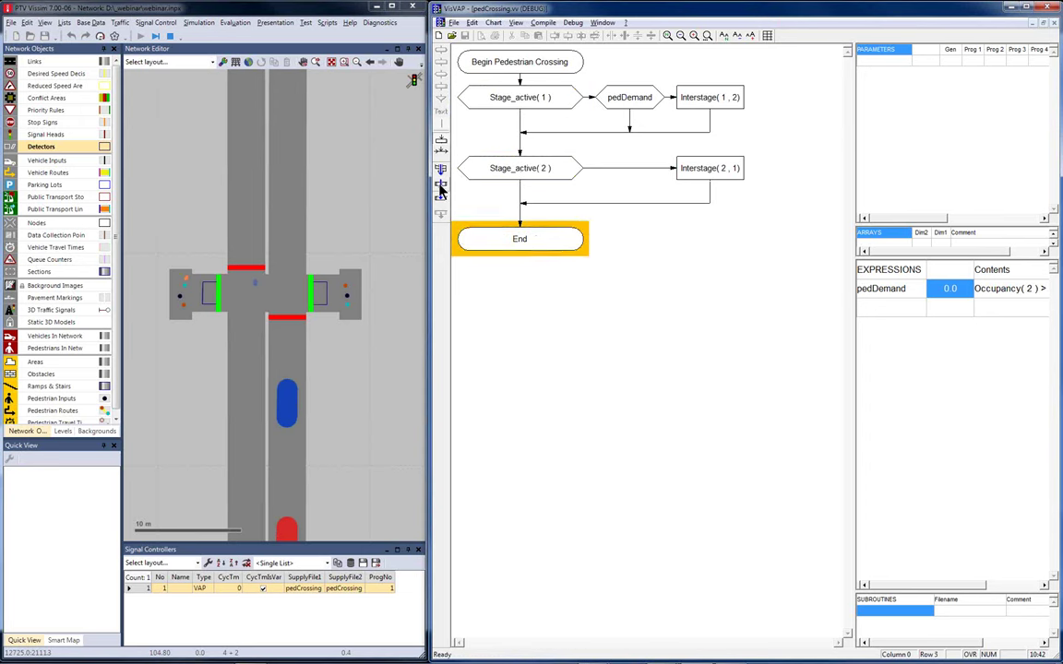
click(440, 187)
click(439, 188)
click(440, 188)
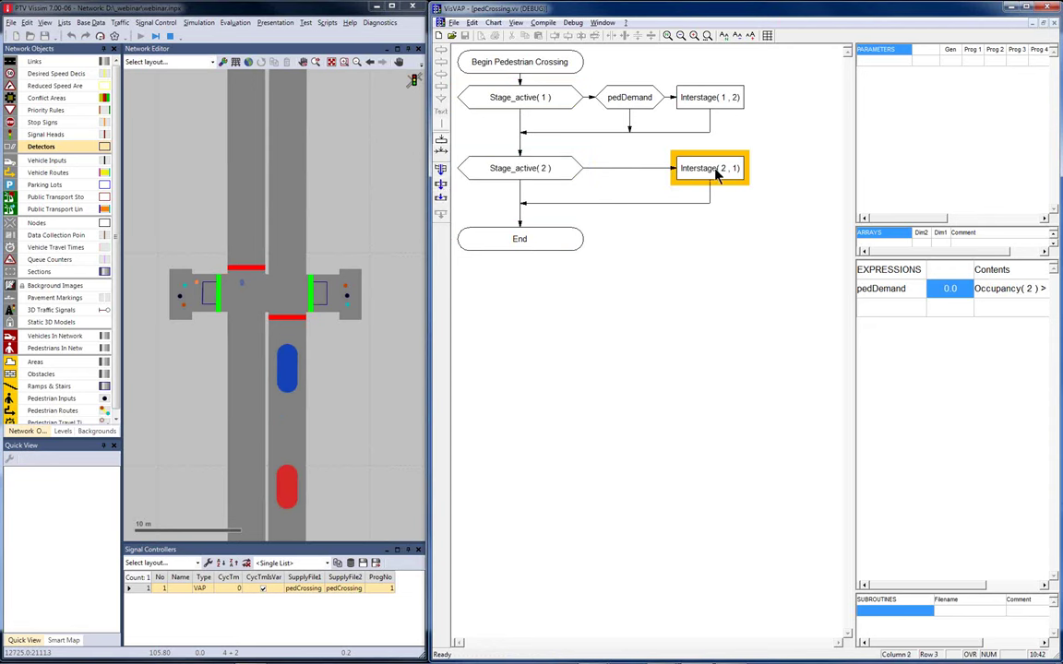
click(440, 188)
click(440, 188)
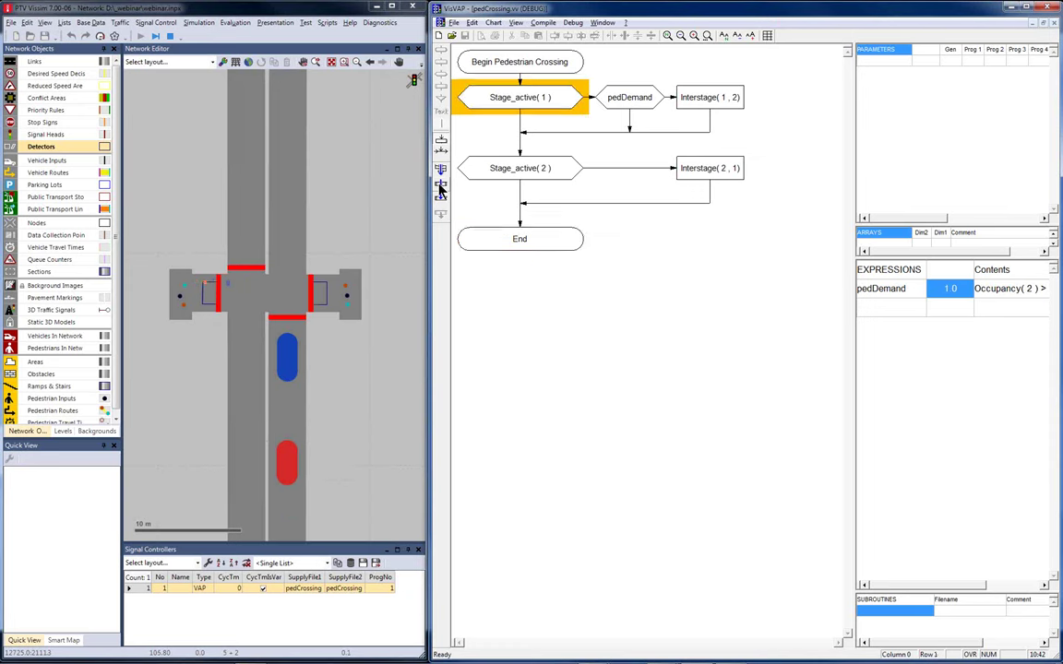
click(443, 167)
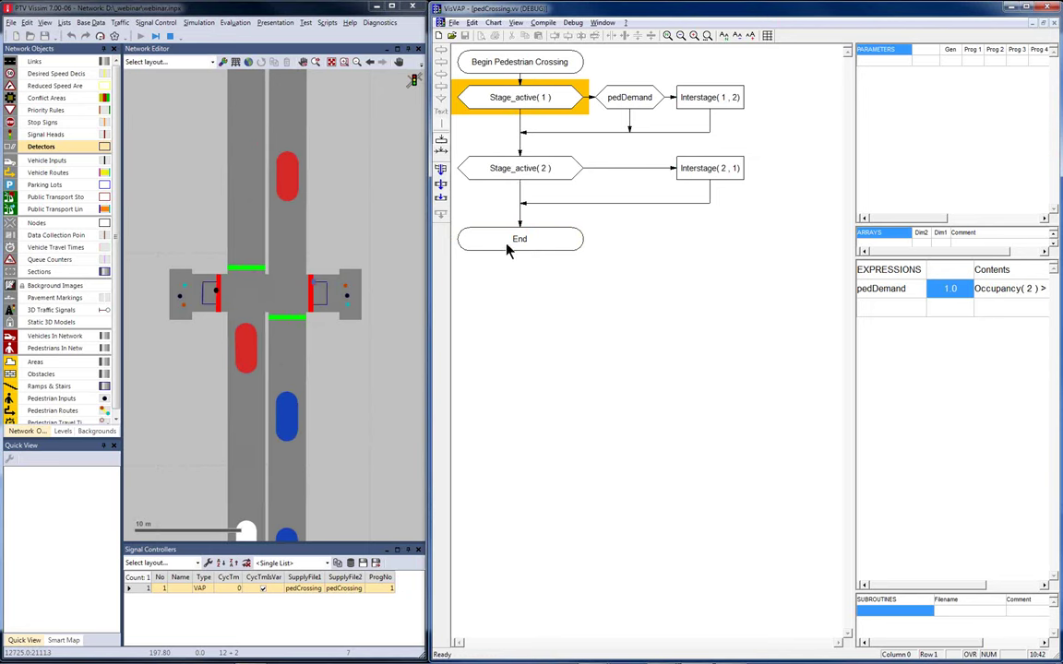
click(441, 188)
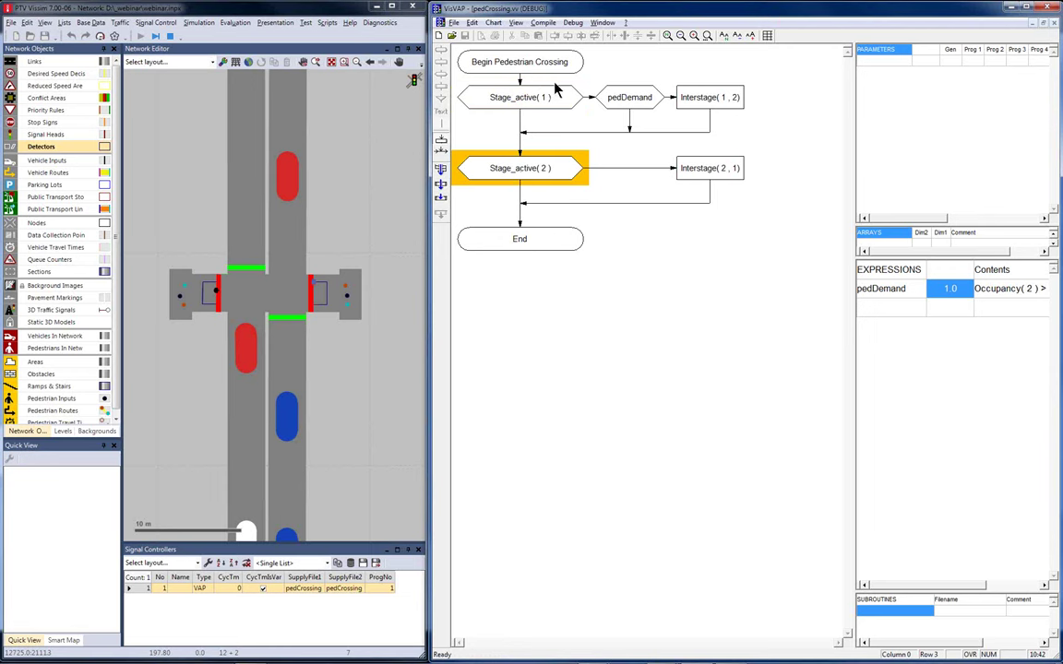
Enable Mark Commands, step once more, then let the crossing logic run continuously.
click(571, 23)
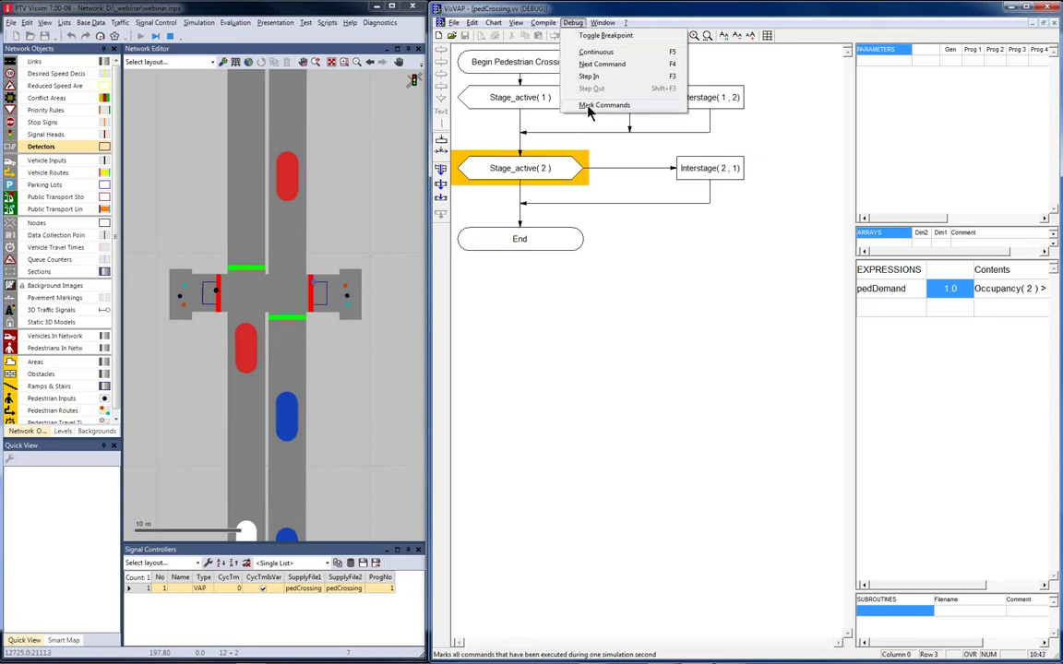
click(589, 105)
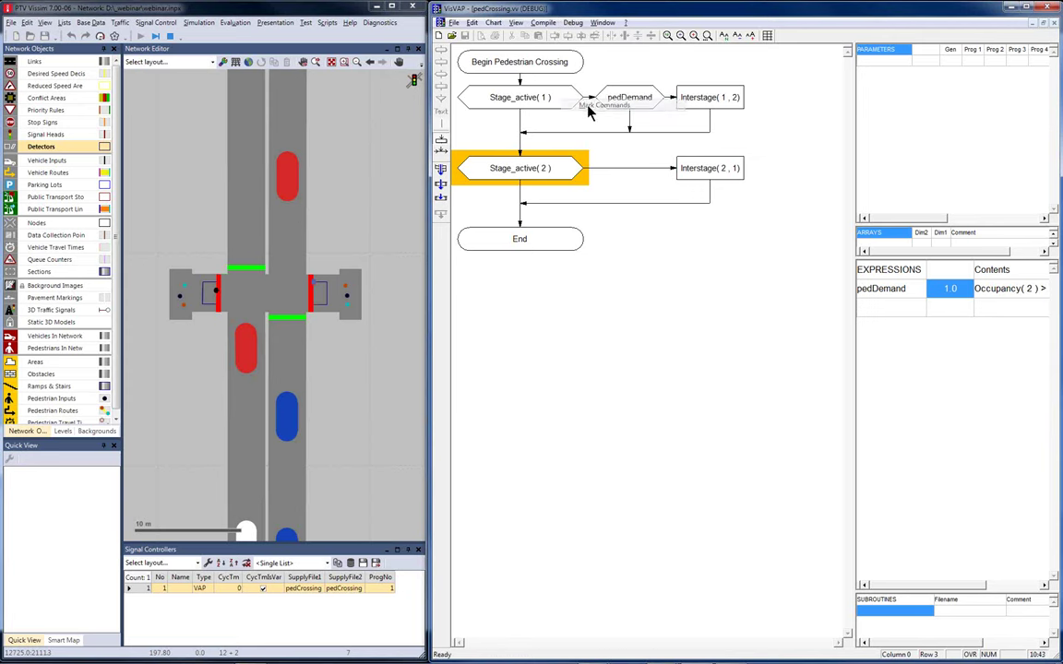
click(441, 183)
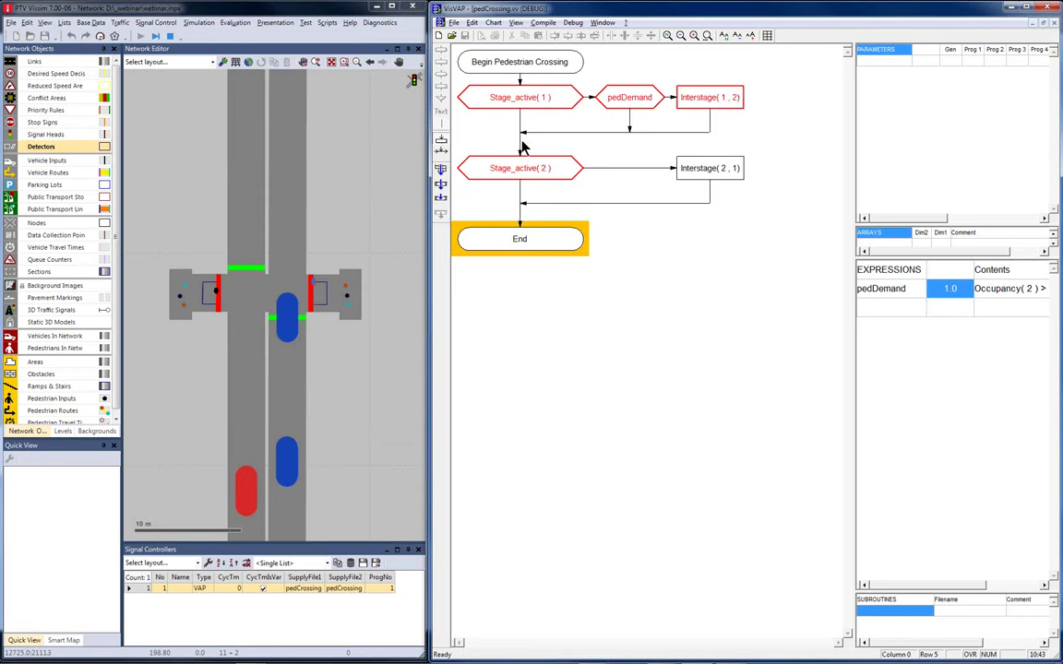
click(440, 178)
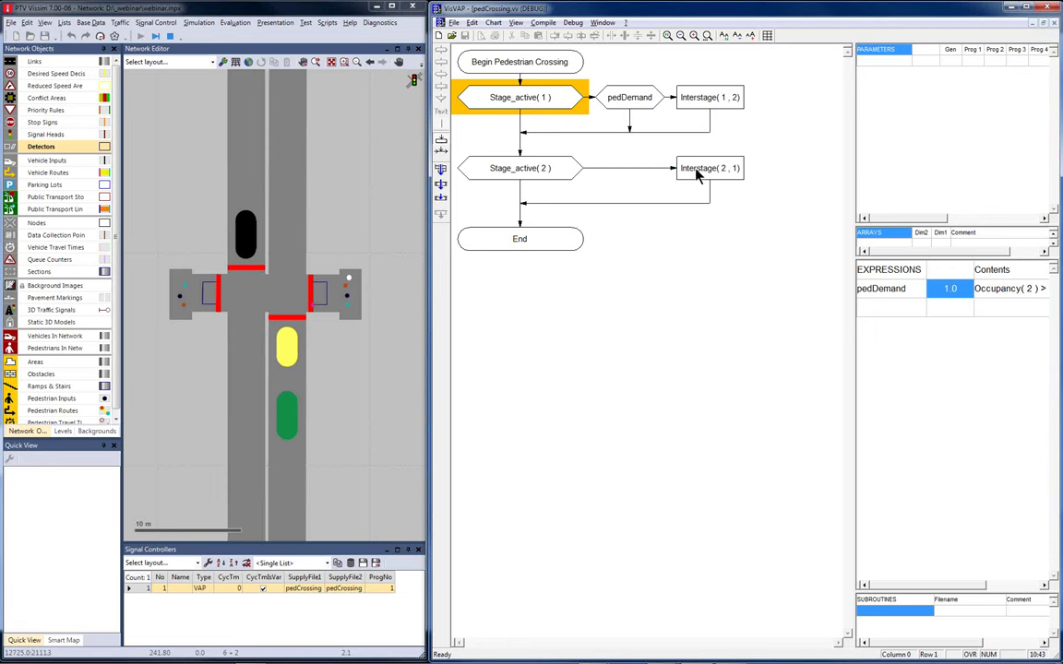
Place a breakpoint on Interstage(1, 2), run continuously until execution halts there, then resume.
click(700, 103)
click(706, 99)
click(706, 100)
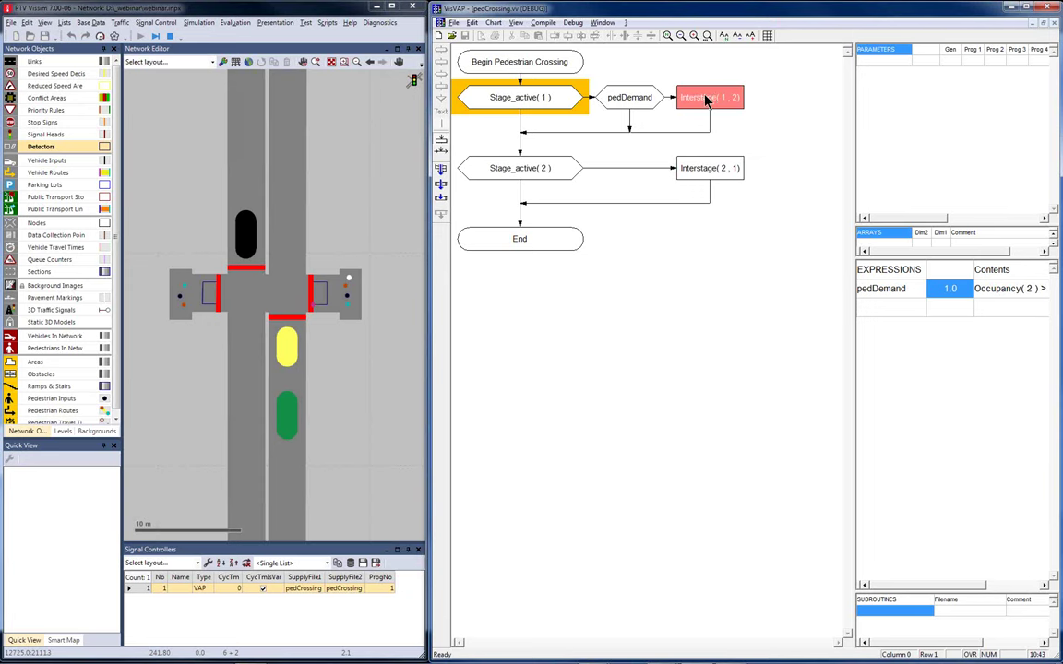
click(441, 181)
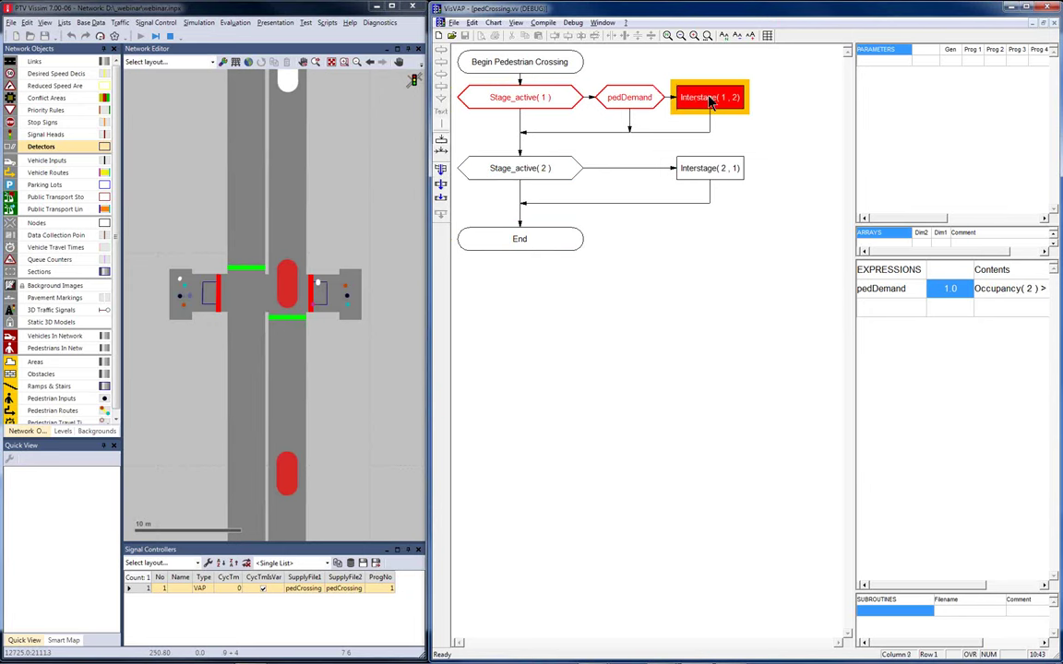
click(441, 175)
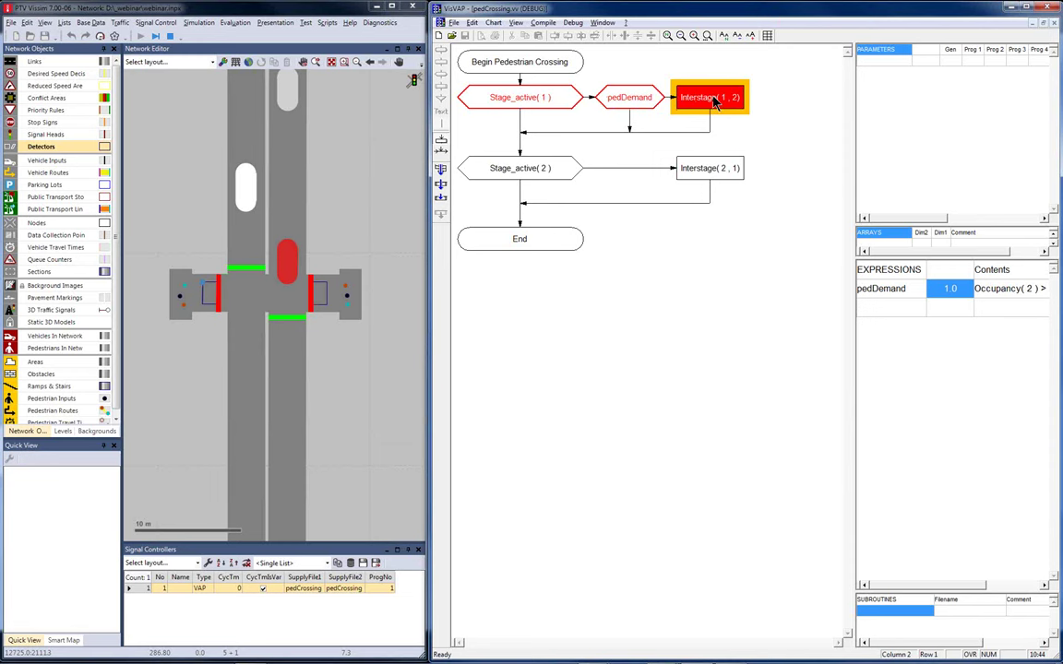
Resume the continuous run three times, halting at Interstage(1, 2) each time pedDemand reaches 1.0.
click(440, 174)
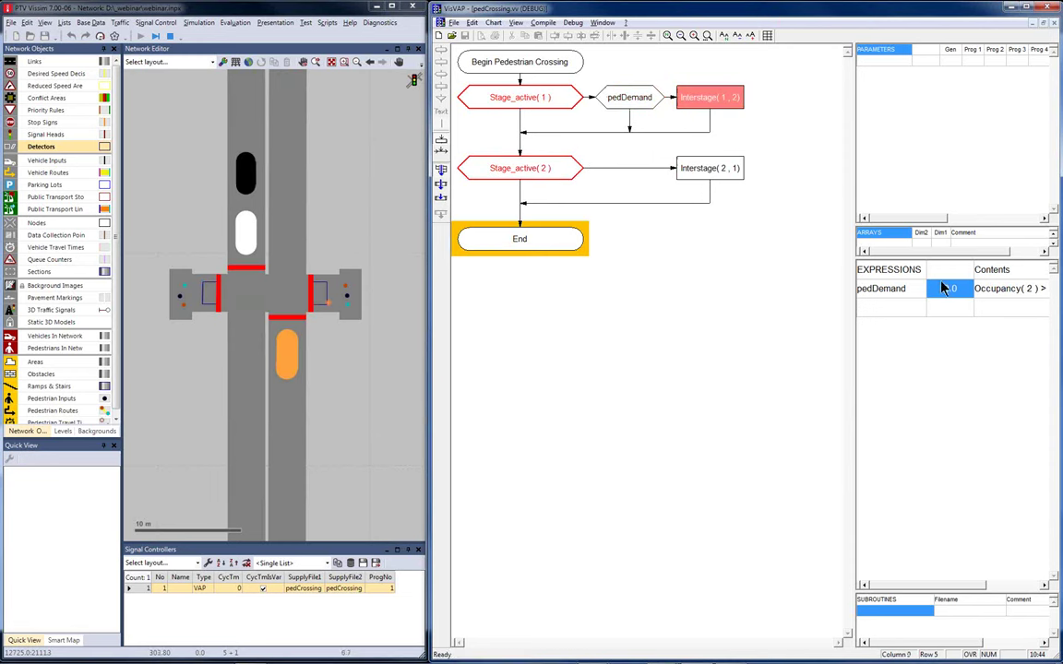
click(440, 197)
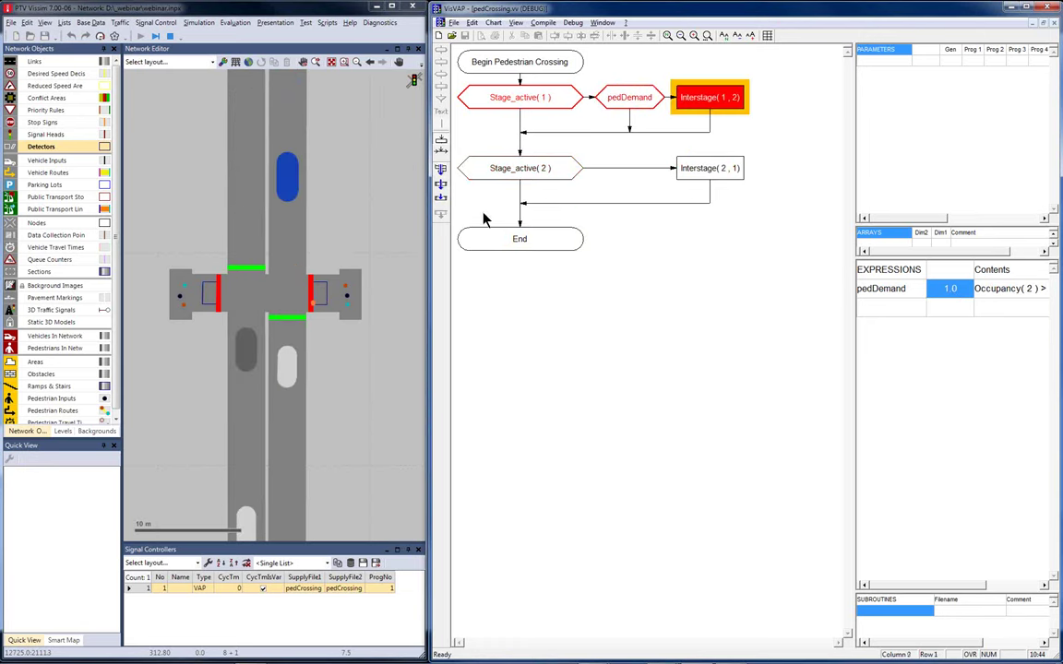
click(441, 175)
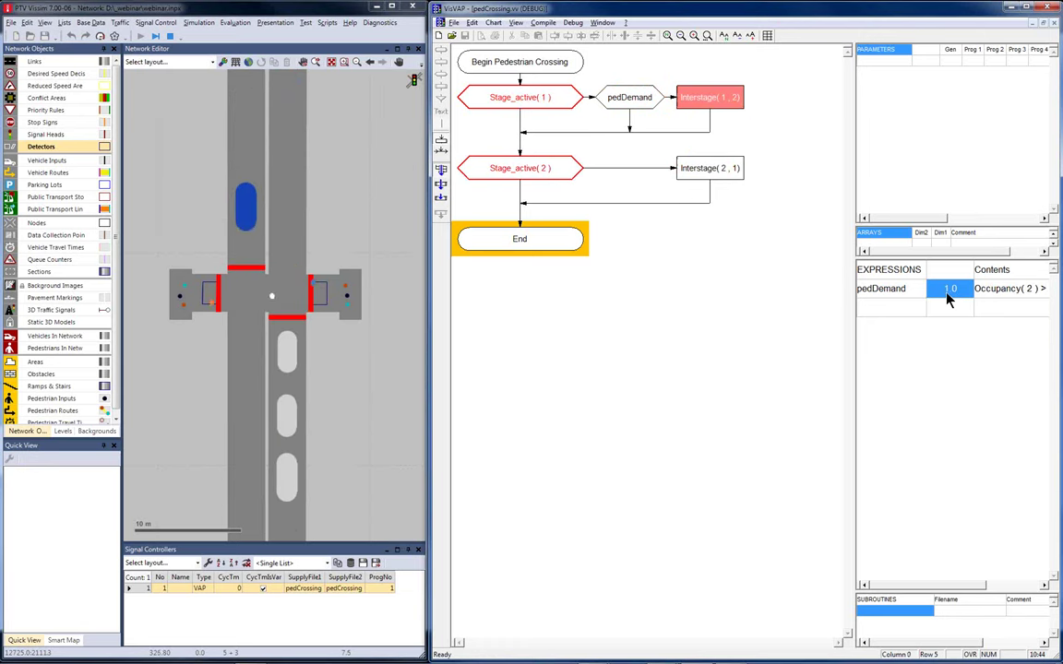